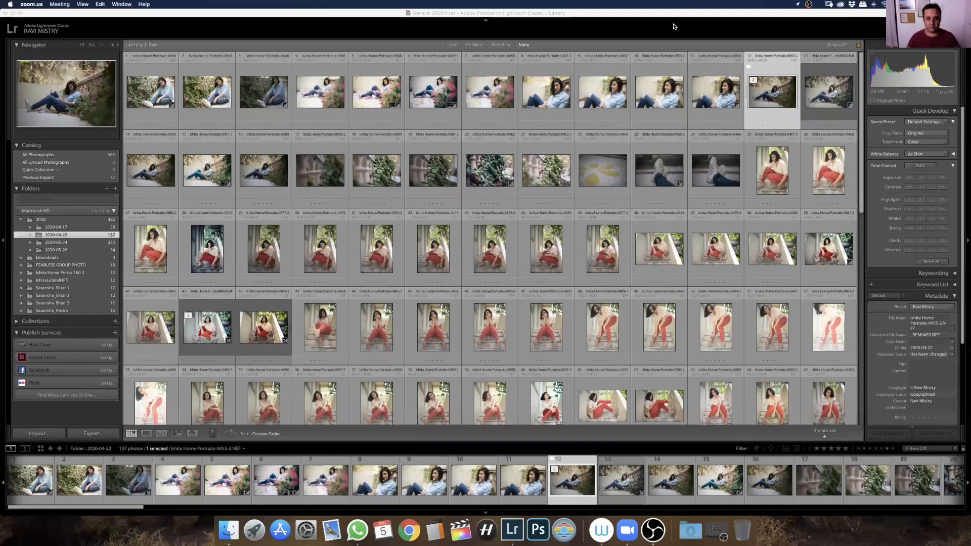
Switch to Lightroom Classic and show all modules in the module picker
click(569, 283)
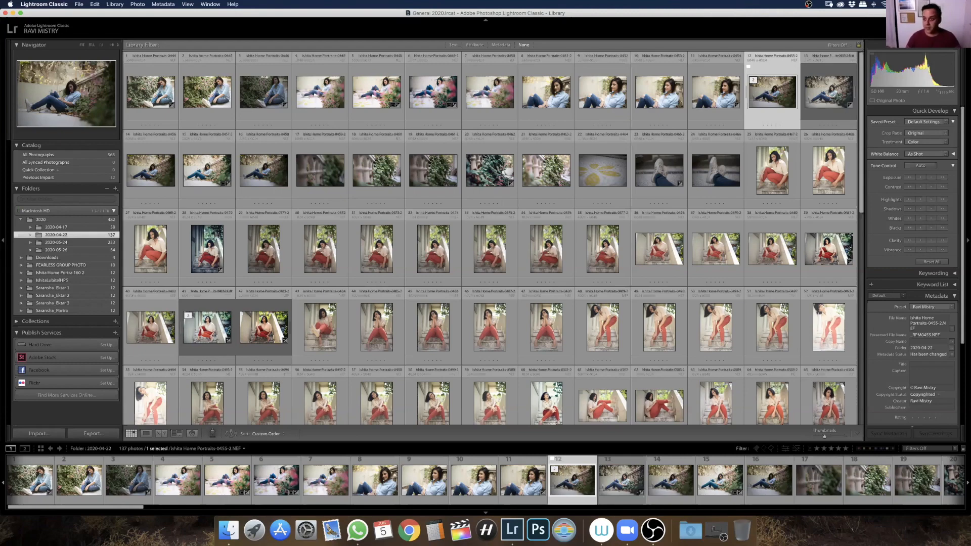
right_click(882, 28)
click(902, 83)
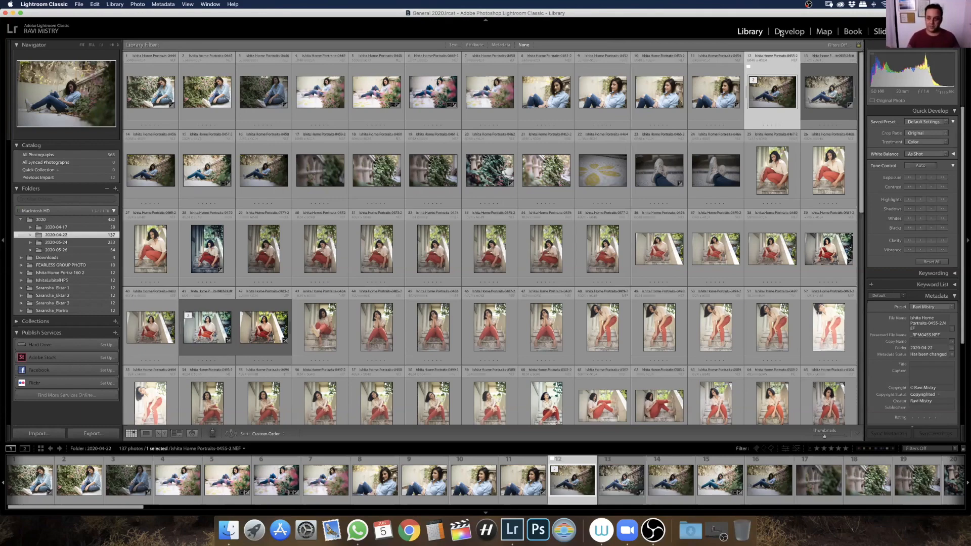
Hide the Web, Print, Slideshow, Book and Map modules from the module picker
right_click(729, 34)
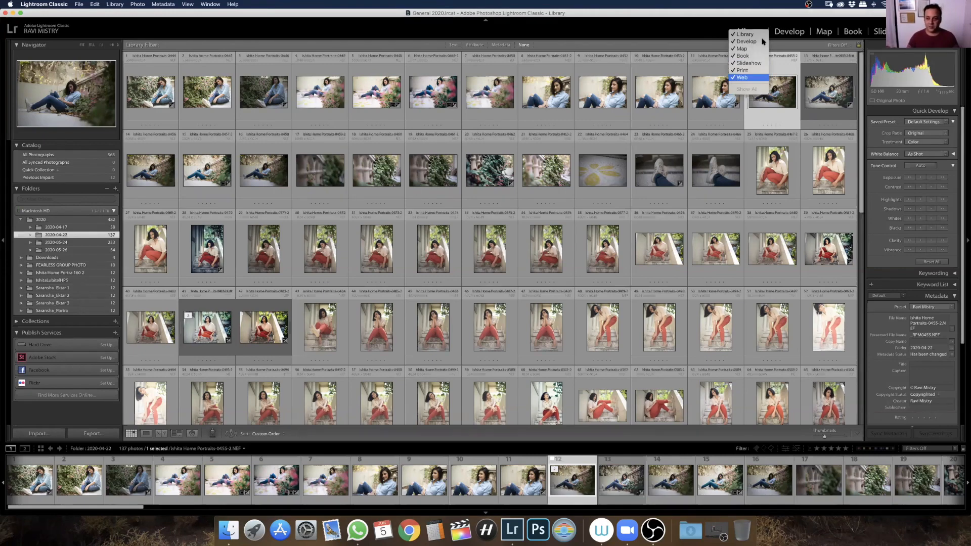
click(749, 77)
right_click(746, 29)
click(759, 67)
right_click(763, 30)
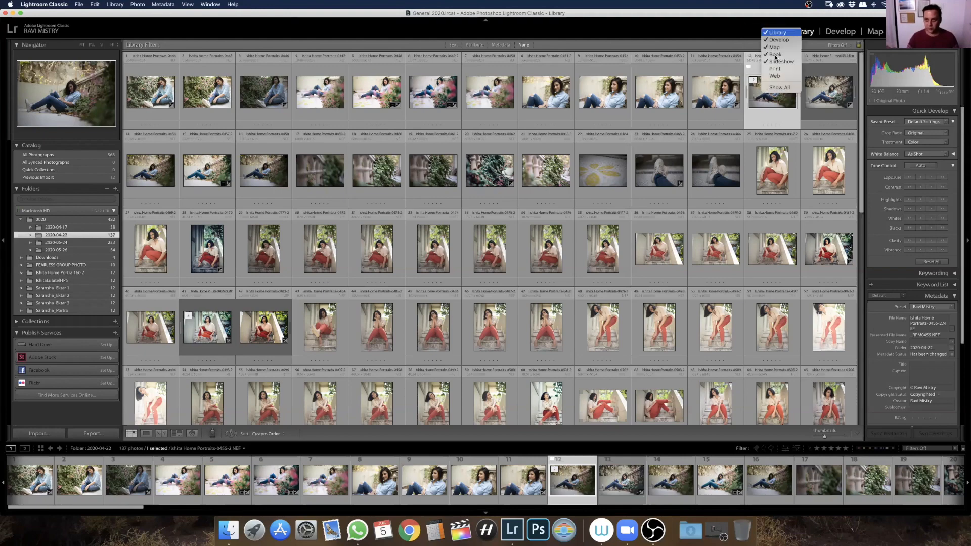
click(780, 61)
right_click(774, 32)
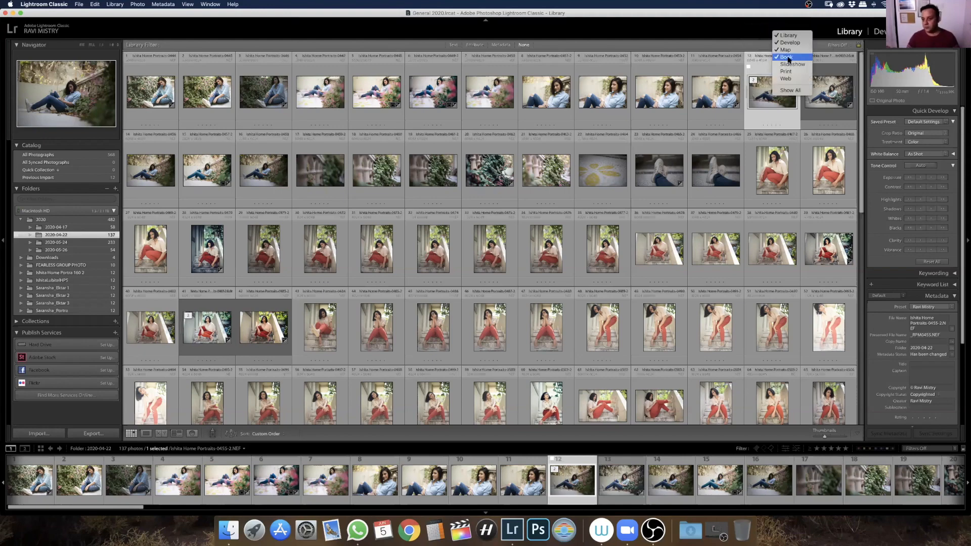
click(787, 57)
right_click(792, 28)
click(811, 45)
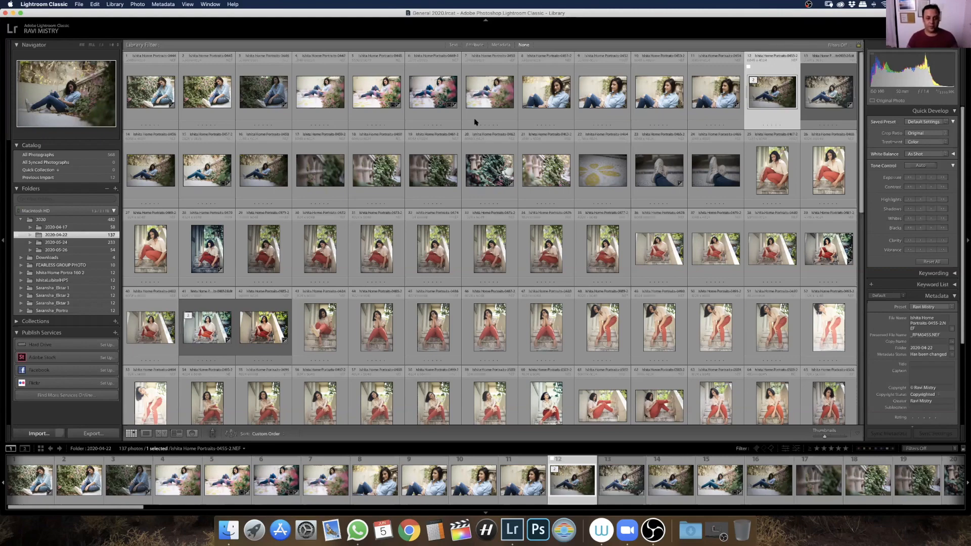
Start a photo import and choose the NIKON D600 device as the source
key(super+shift+i)
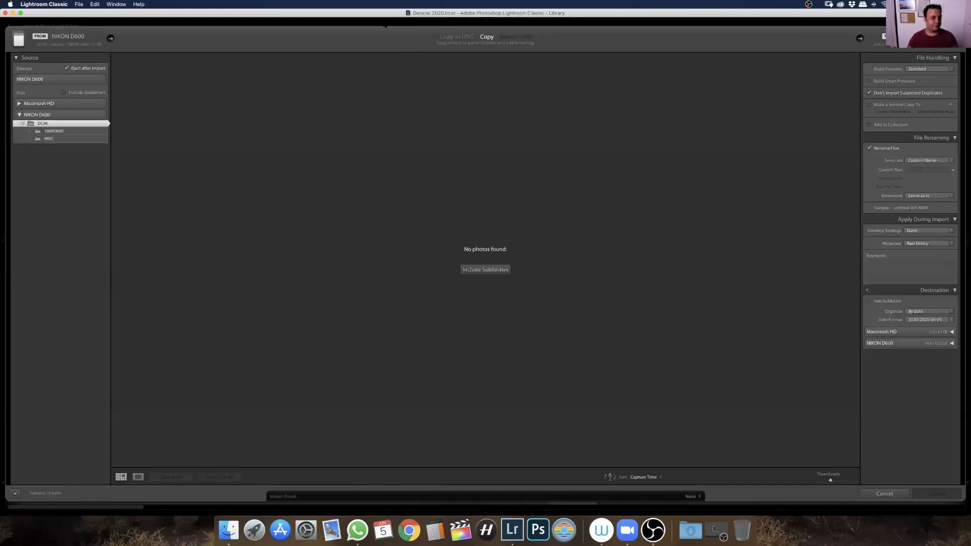
click(94, 80)
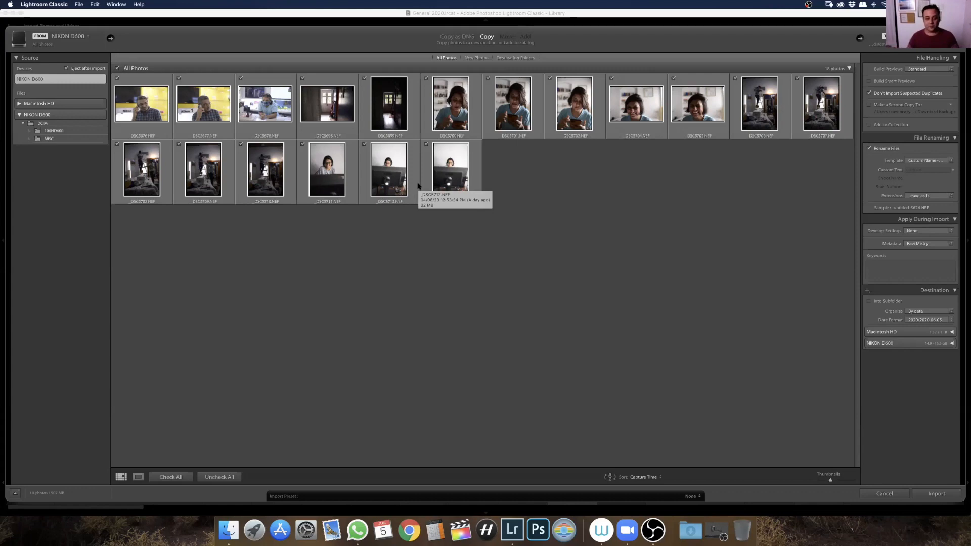
Exclude two individual photos from the import, uncheck all photos, and check every photo again
click(426, 144)
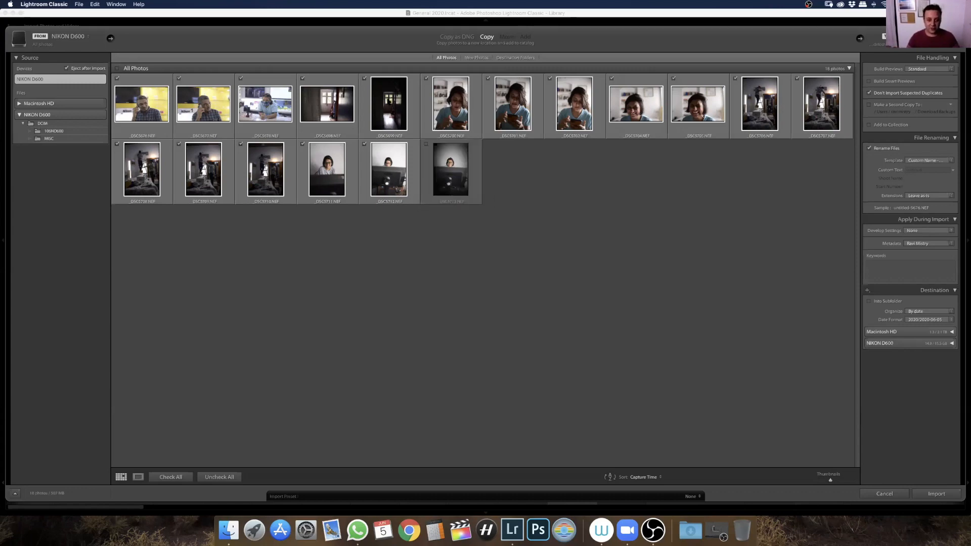
click(365, 78)
click(219, 478)
click(176, 479)
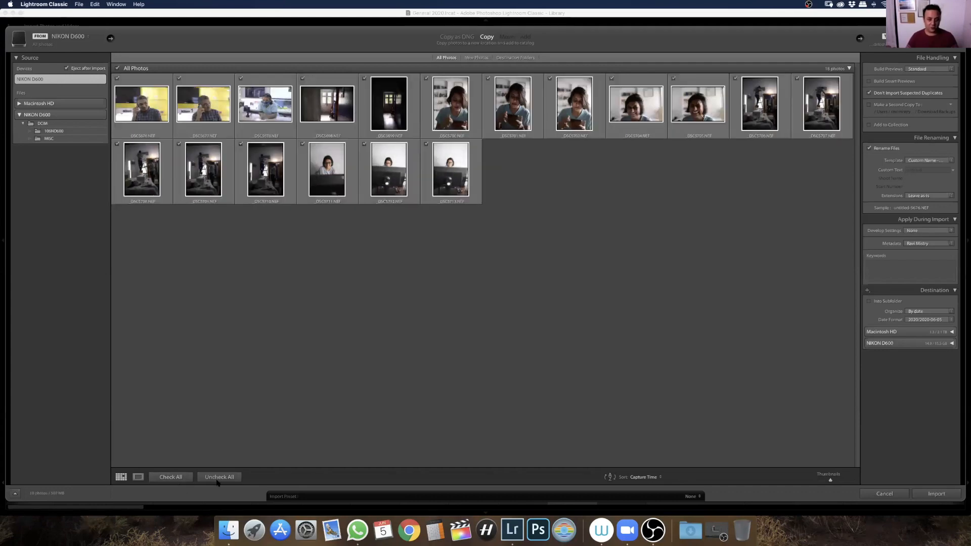
Sort the import thumbnails by File Name and return the sort order to Capture Time
click(643, 477)
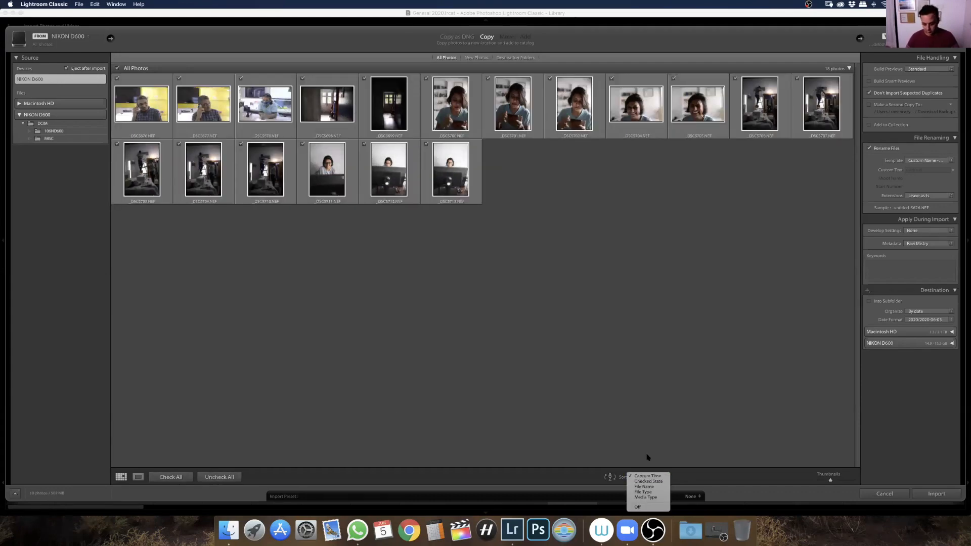
click(648, 486)
click(653, 480)
click(654, 465)
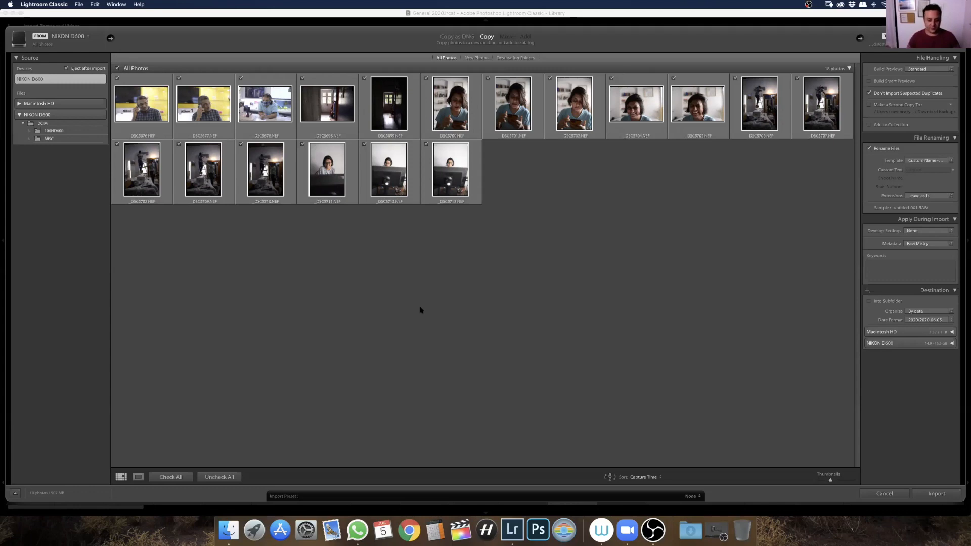
Uncheck all photos and mark only three for import: the smiling portrait, a woman holding a phone, and the second yellow-background shot
click(222, 476)
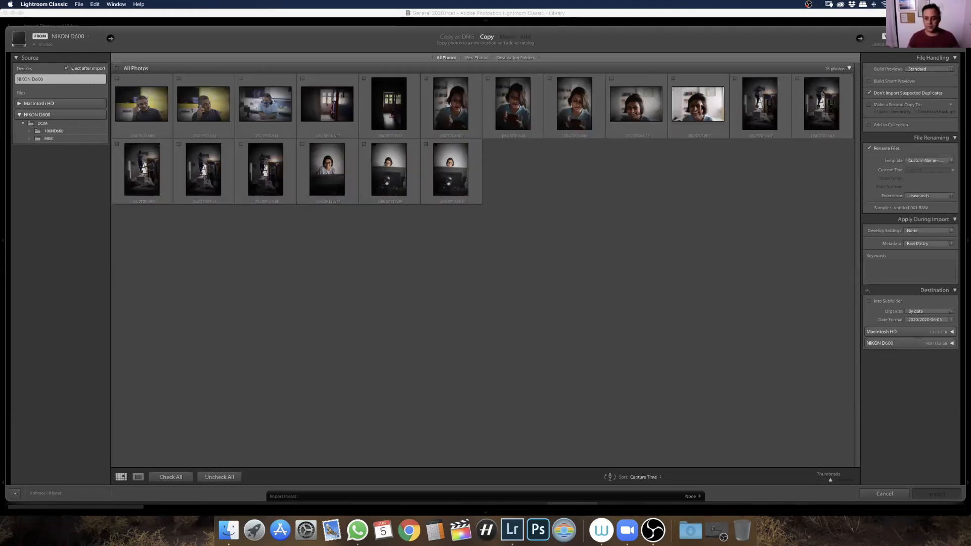
click(704, 105)
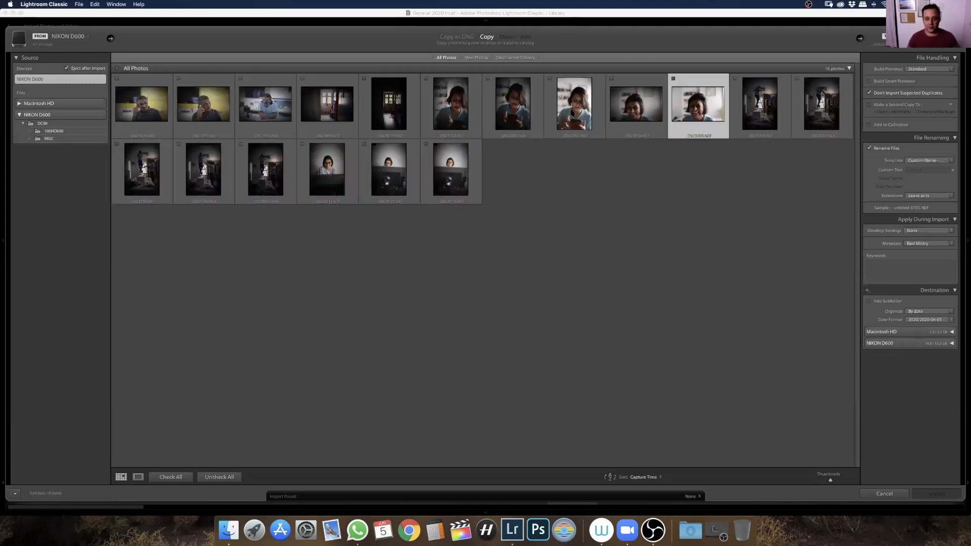
super+click(572, 113)
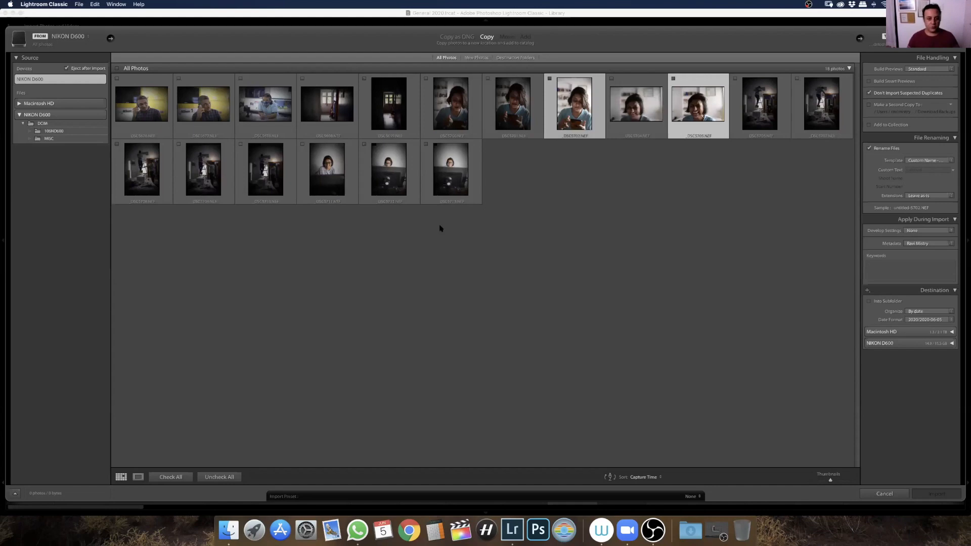
super+click(210, 109)
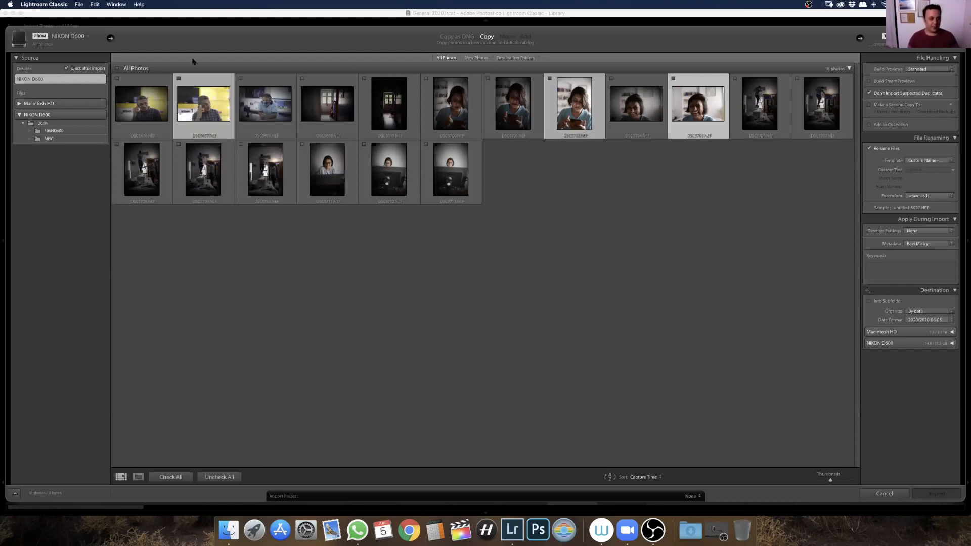
click(179, 78)
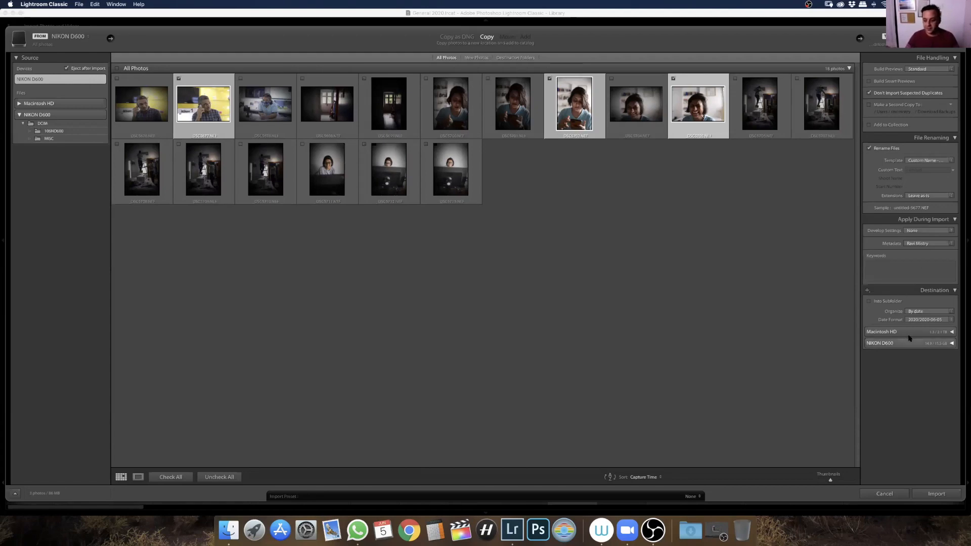
Choose the user's Pictures folder on Macintosh HD as the import destination and expand its 2020 folder to view the dated subfolders
click(951, 333)
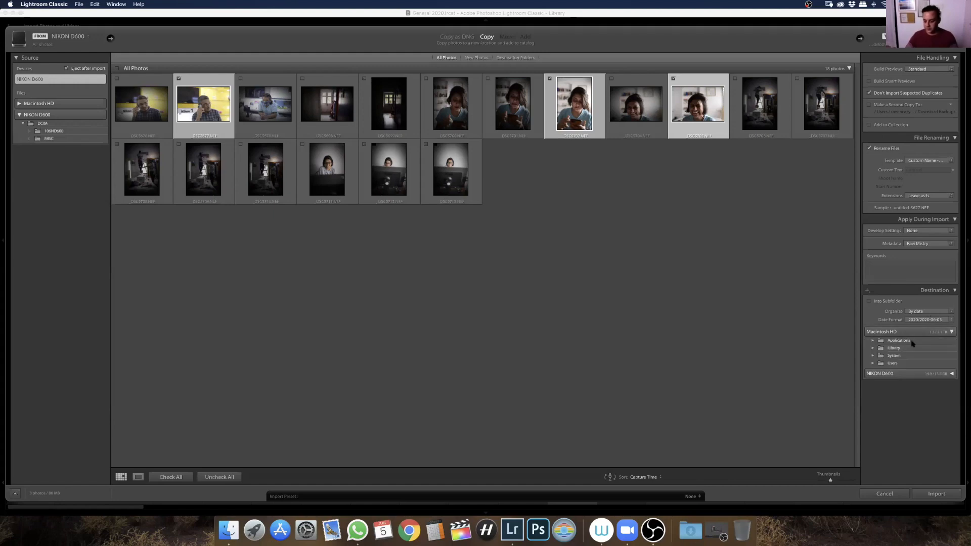
click(873, 363)
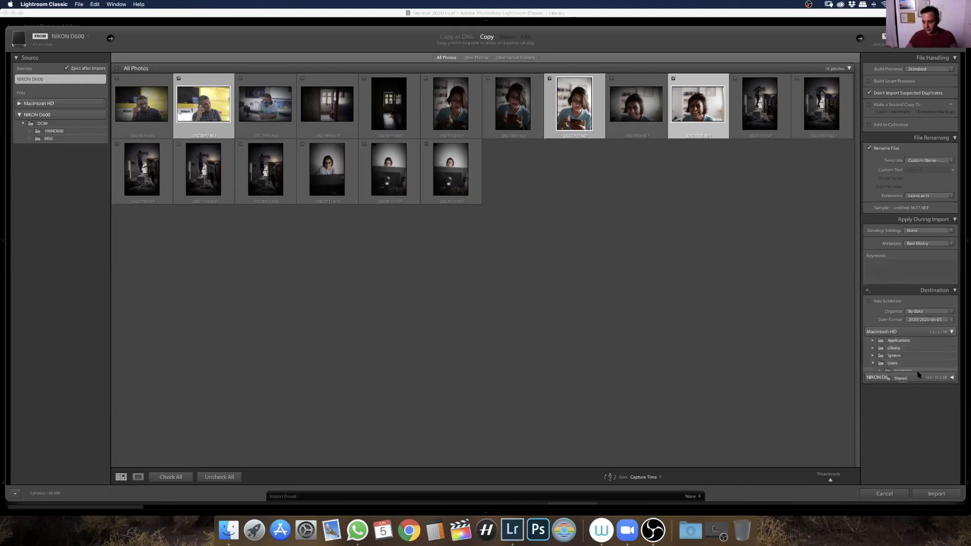
click(880, 371)
click(889, 439)
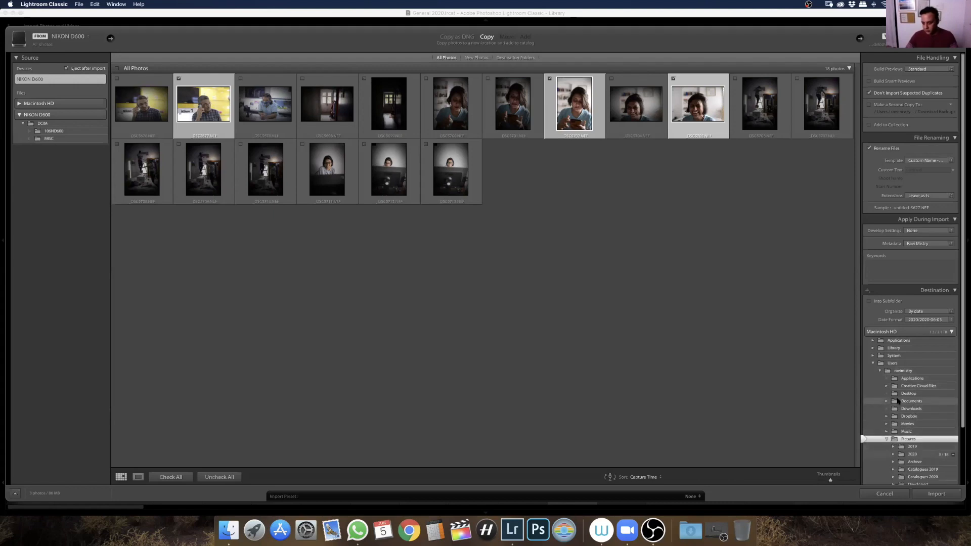
click(887, 439)
scroll(905, 440, down, 2)
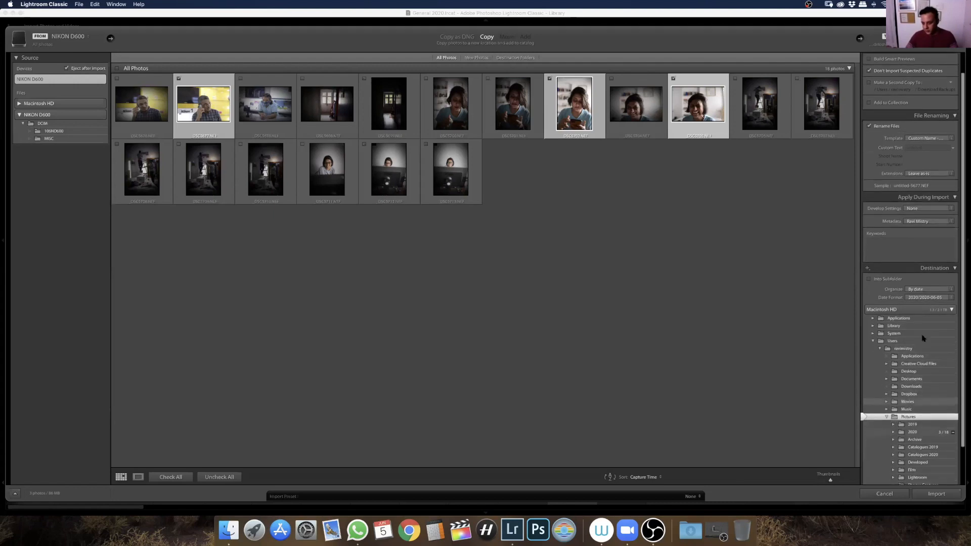
click(894, 428)
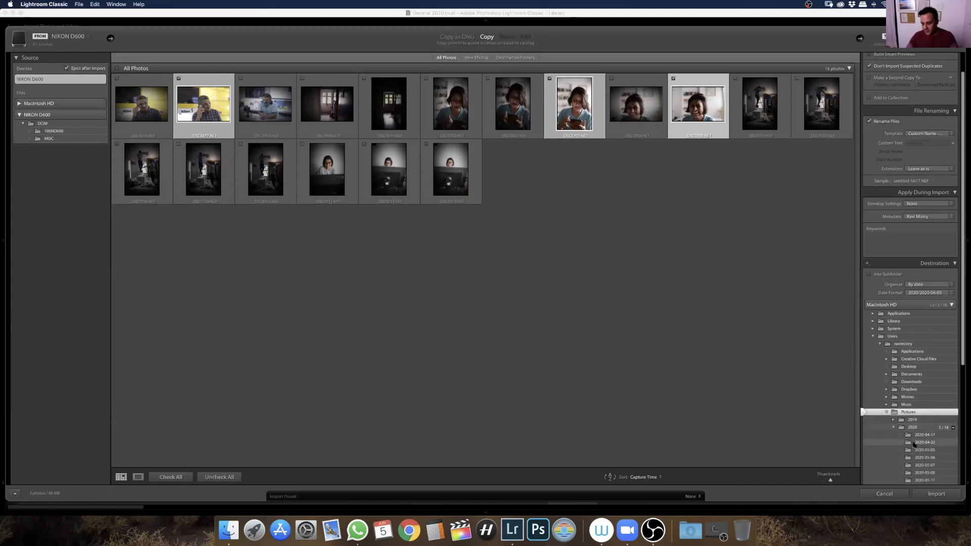
scroll(910, 443, down, 2)
scroll(914, 445, down, 1)
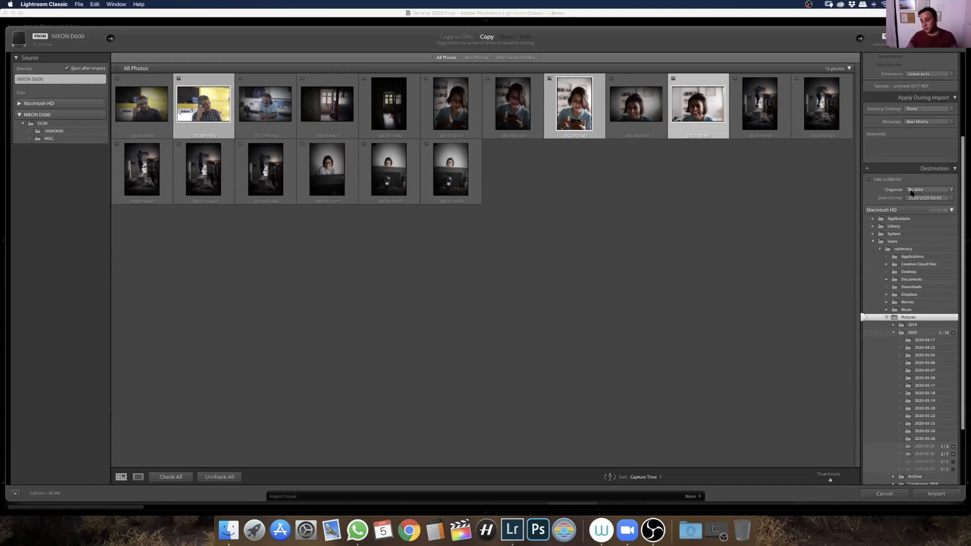
Keep the destination organized By date, select the Users folder as the destination and collapse its folder tree
click(926, 192)
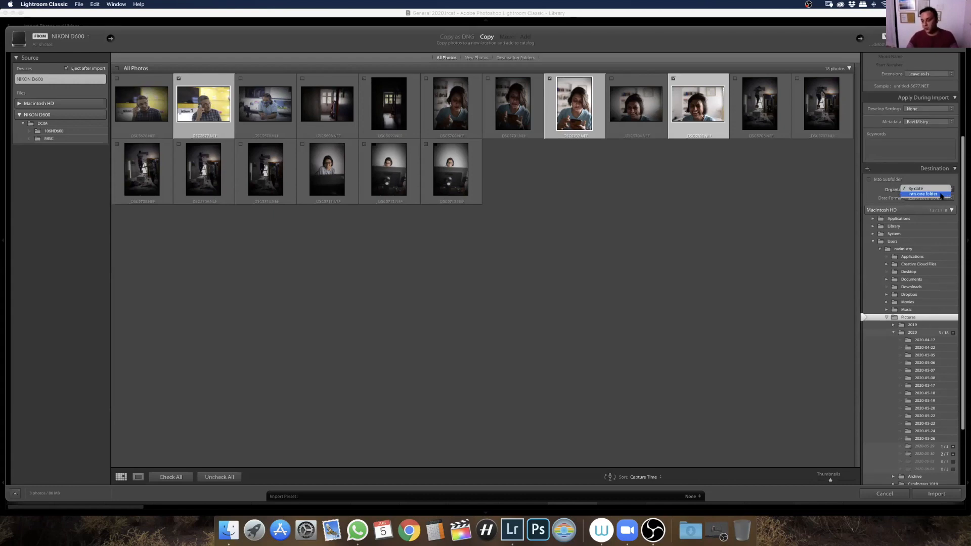
click(927, 190)
click(883, 242)
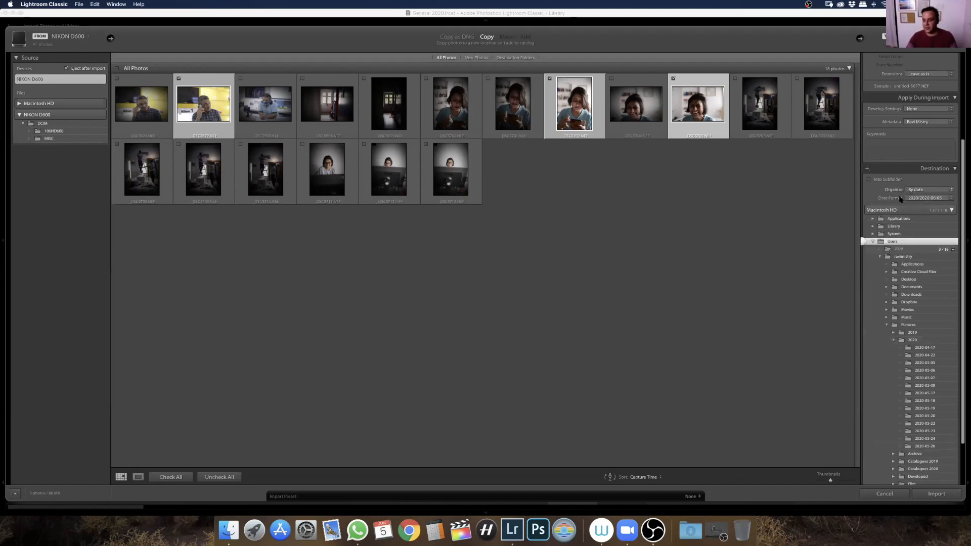
click(873, 242)
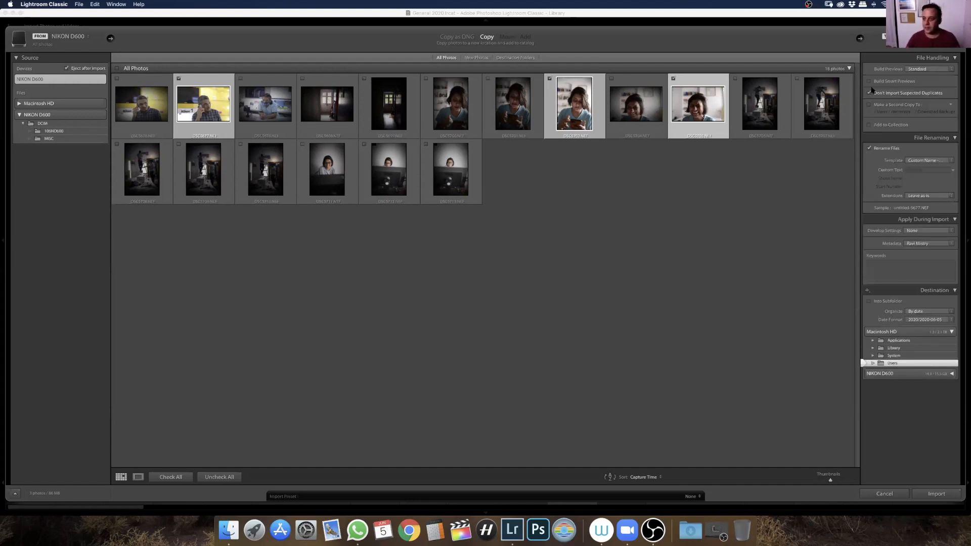
Try Minimal for Build Previews and restore Standard, and switch Build Smart Previews on and off again
click(939, 69)
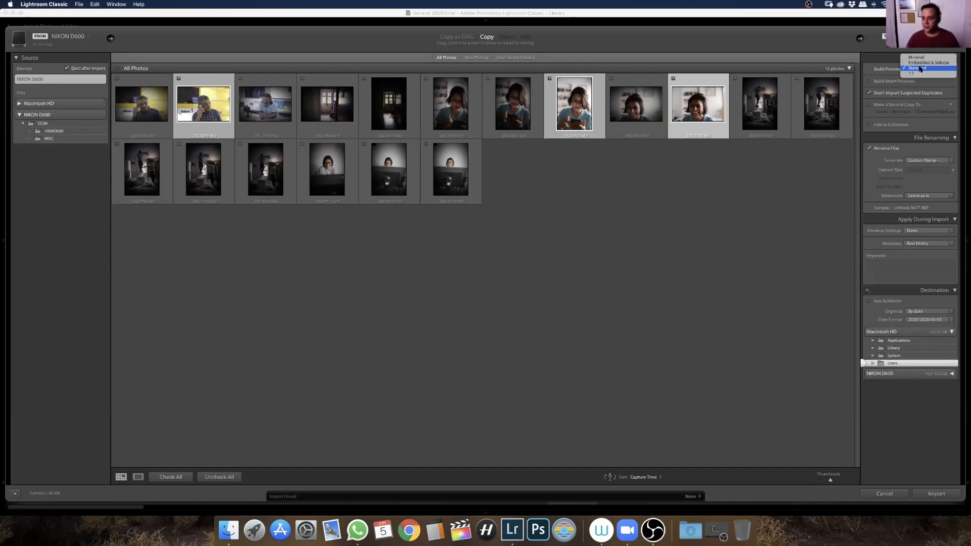
click(868, 92)
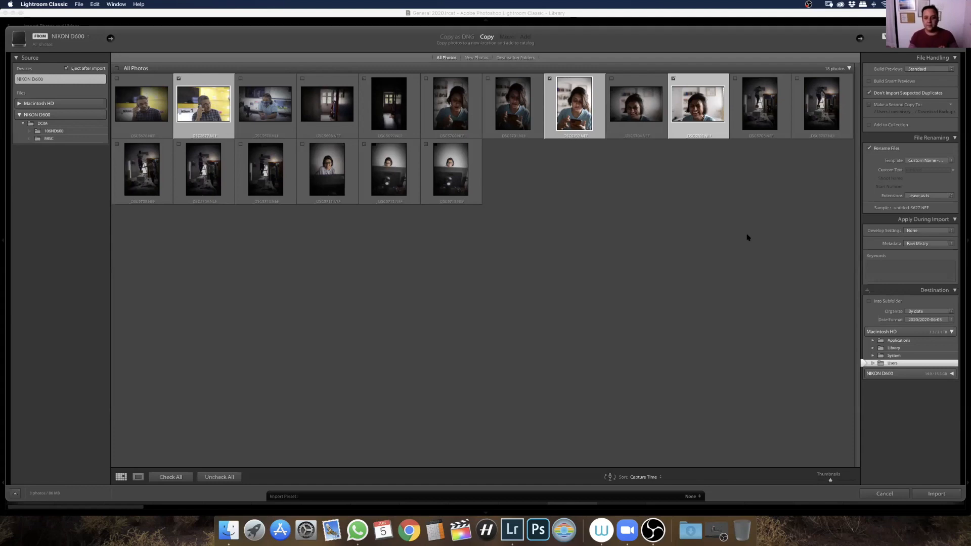
click(918, 69)
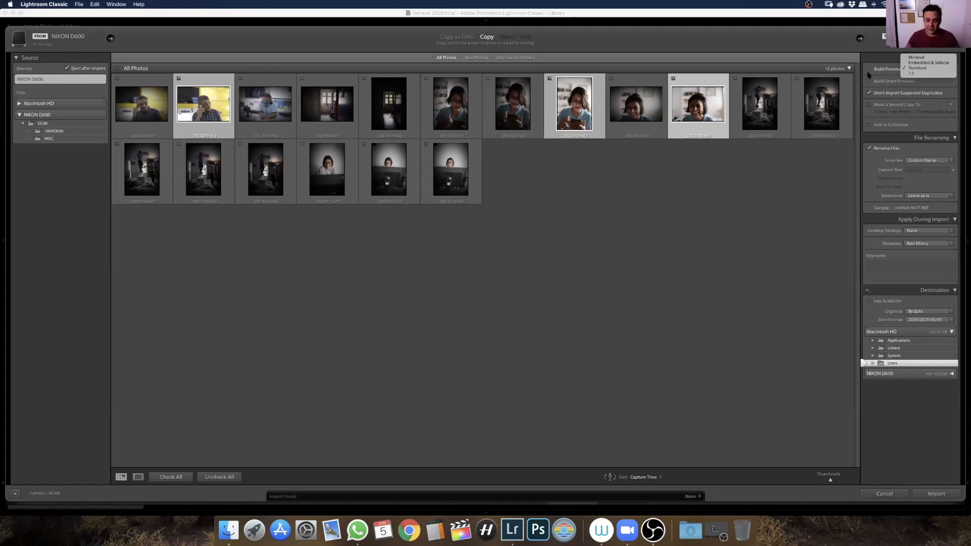
click(916, 58)
click(917, 69)
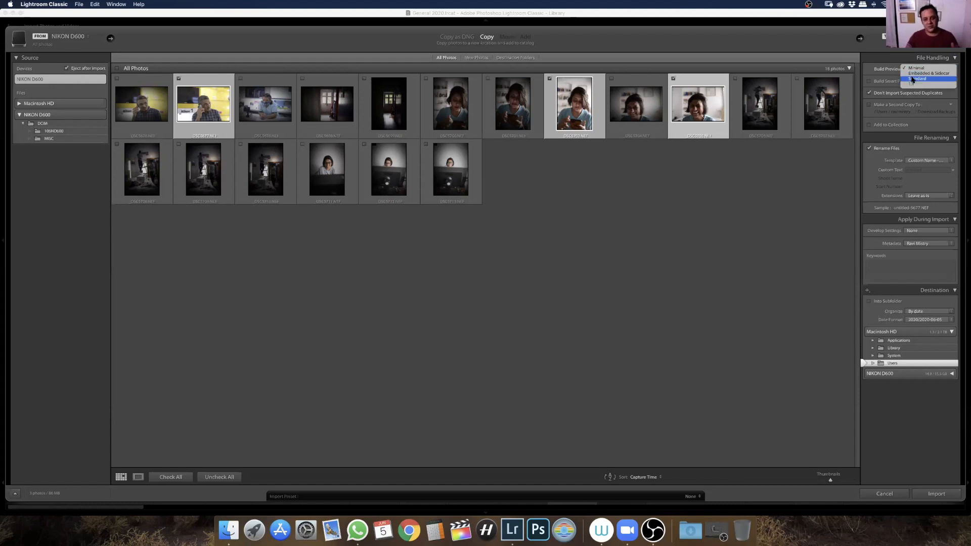
click(919, 79)
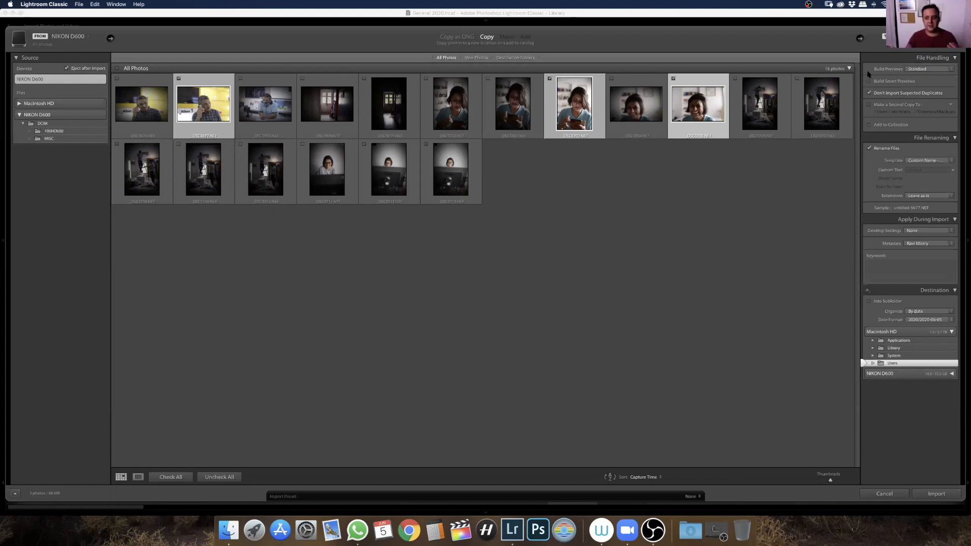
click(925, 71)
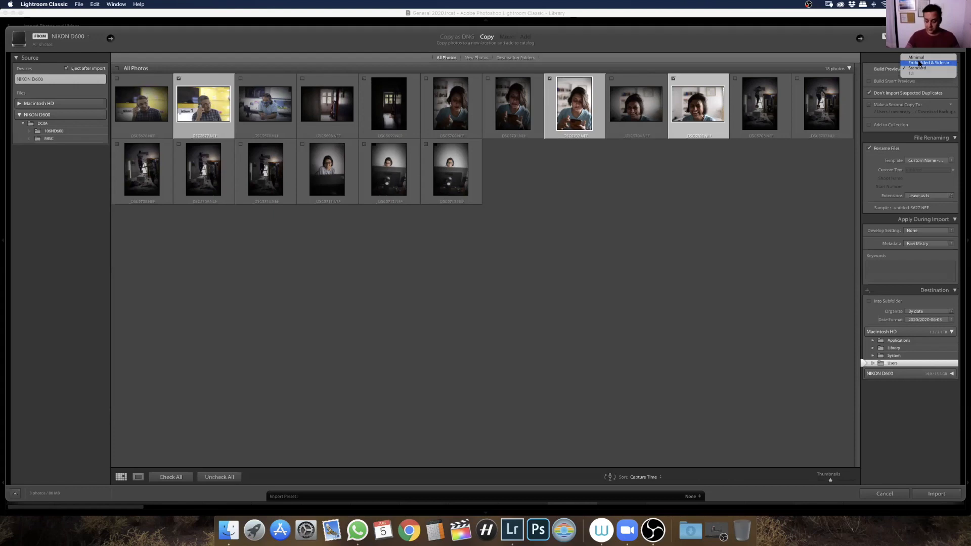
click(878, 75)
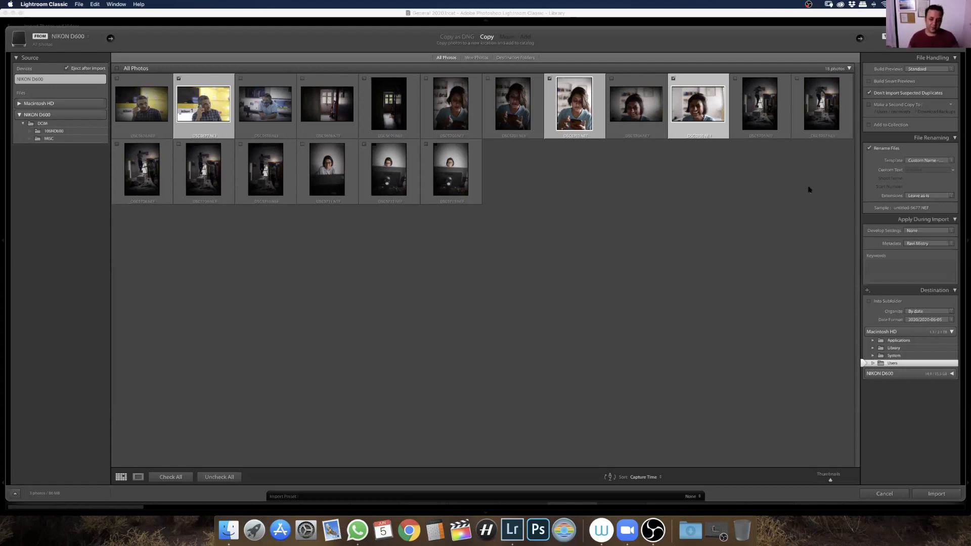
click(875, 81)
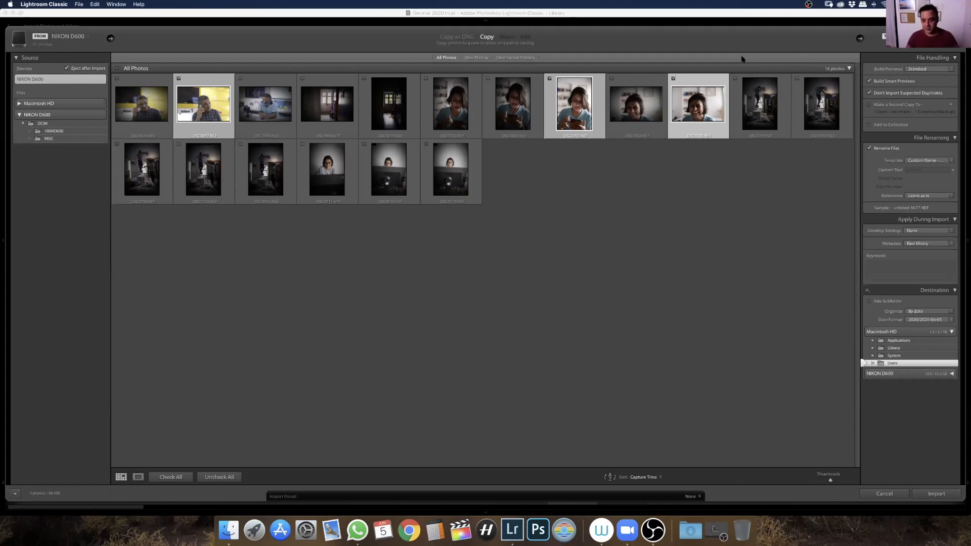
click(870, 81)
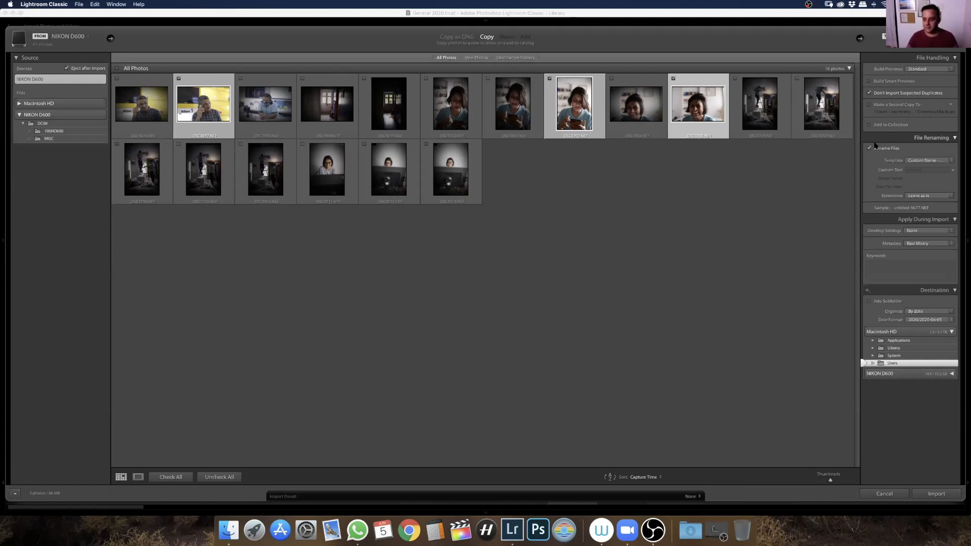
Look through the file renaming templates and the develop presets available for the import without changing either
click(925, 169)
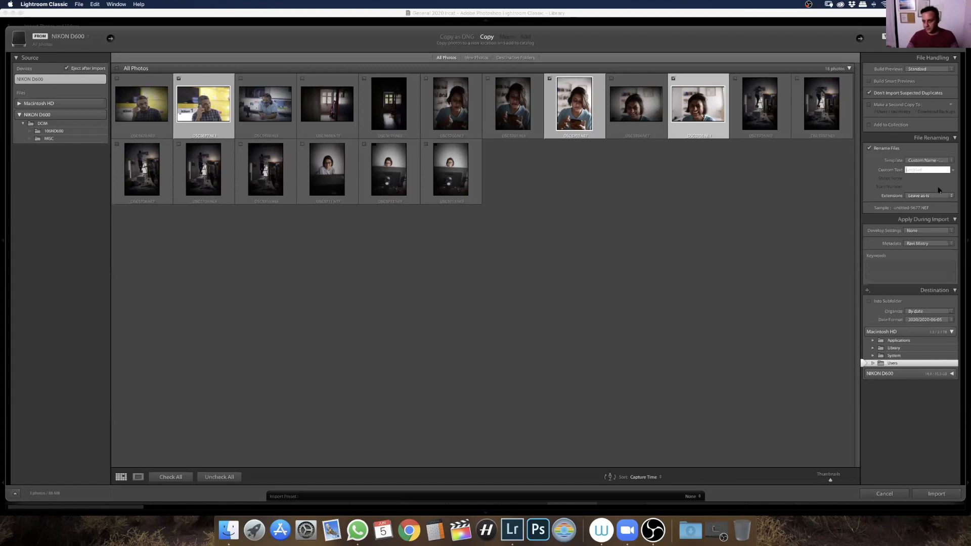
click(928, 160)
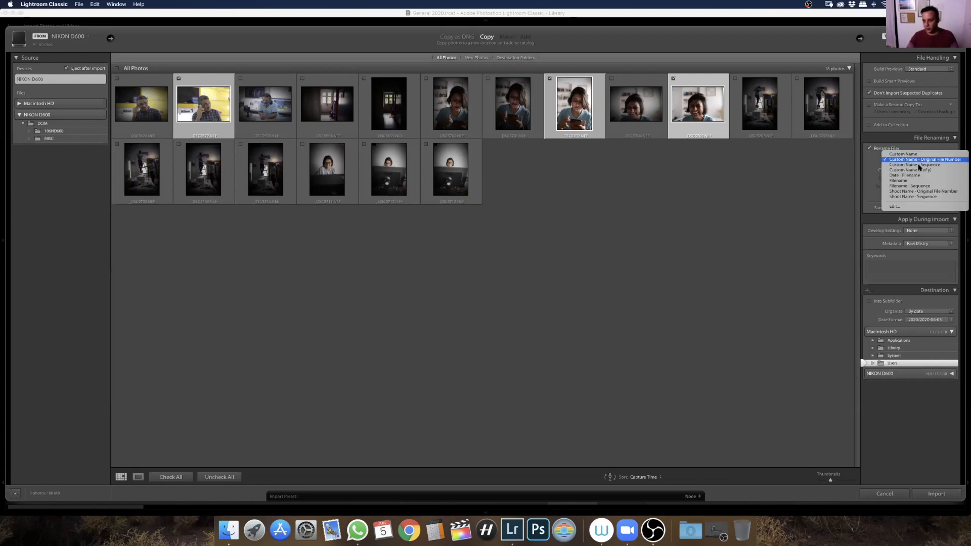
click(864, 167)
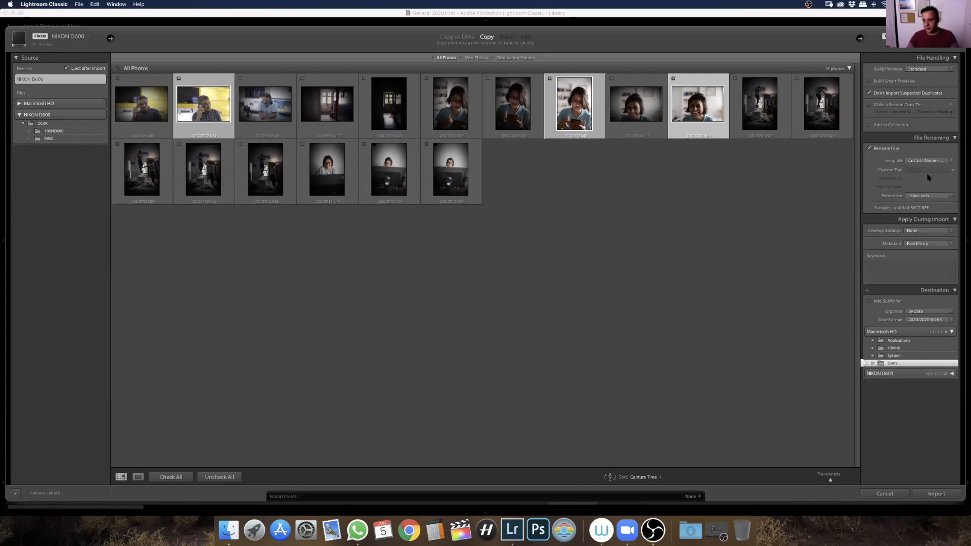
click(916, 230)
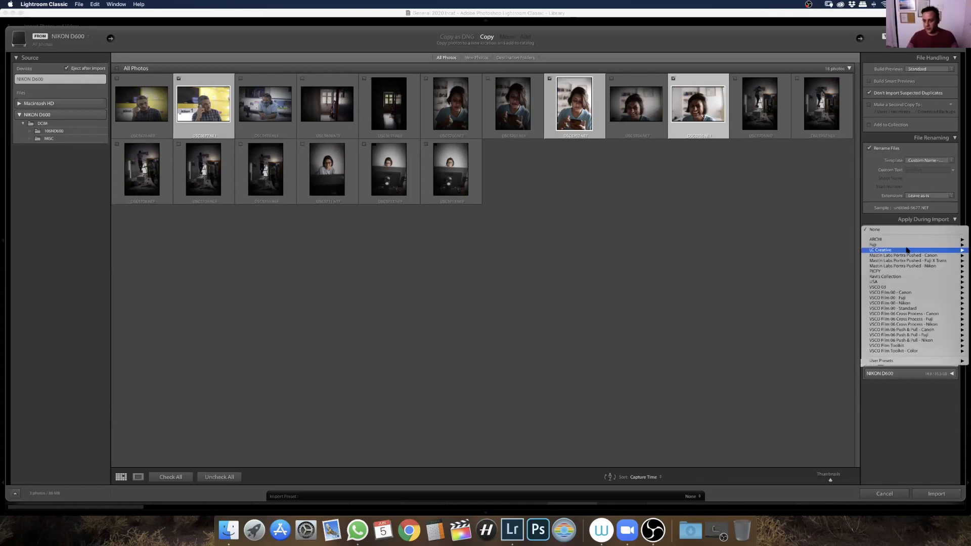
click(881, 212)
Enter the keywords test and online for the photos being imported
click(886, 281)
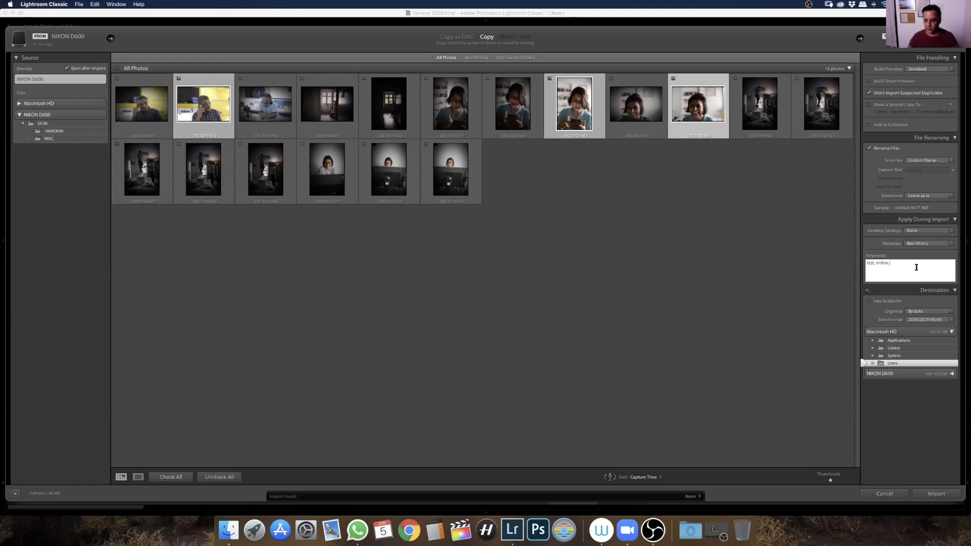
Look over the fields of a new metadata preset, cancel it and reselect the photographer's existing metadata preset
click(925, 245)
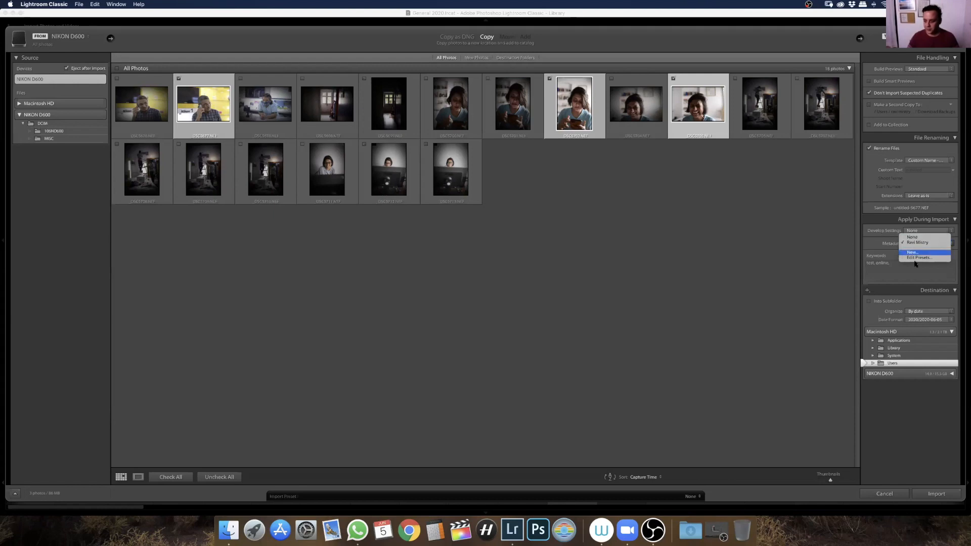
click(917, 253)
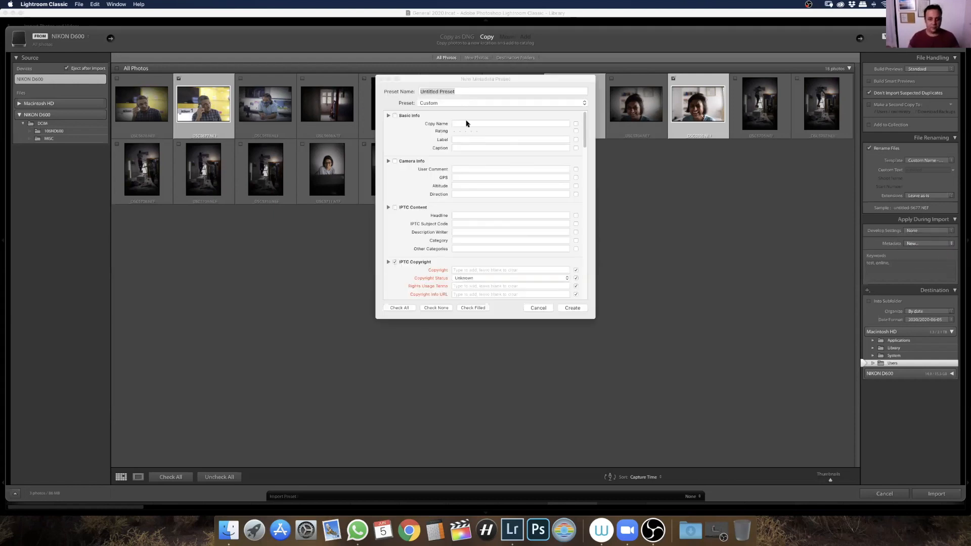
drag(583, 120, 582, 158)
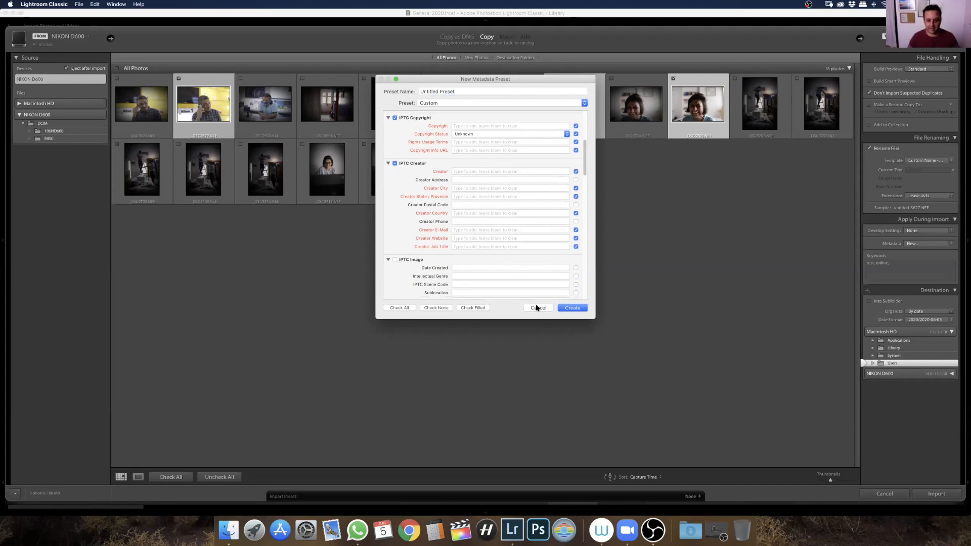
click(538, 307)
click(936, 244)
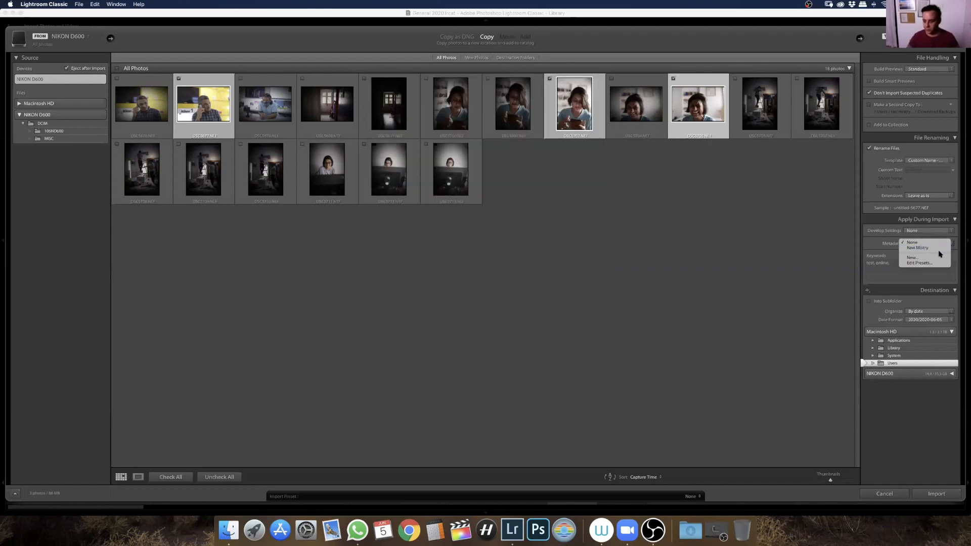
click(935, 253)
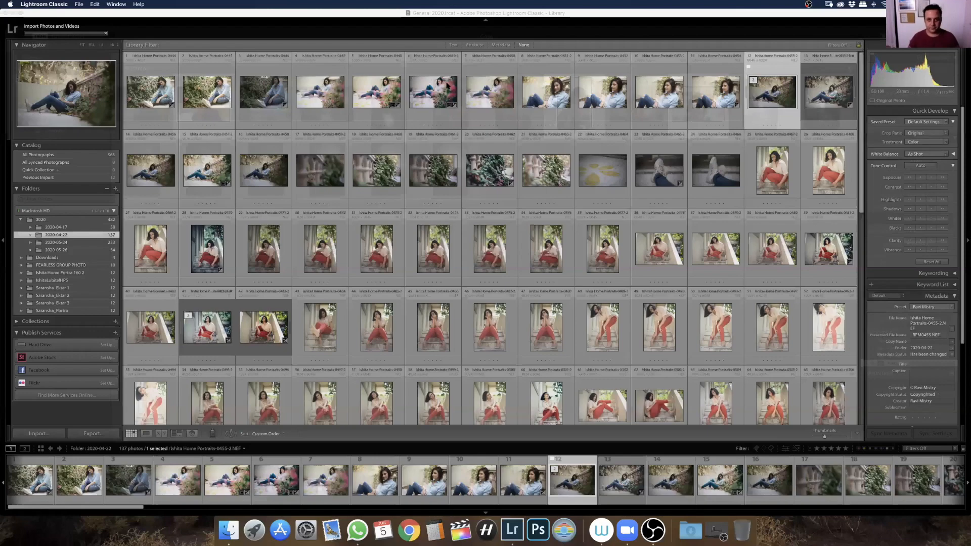
Start importing the marked photos, switch to WhatsApp and quit it
click(357, 530)
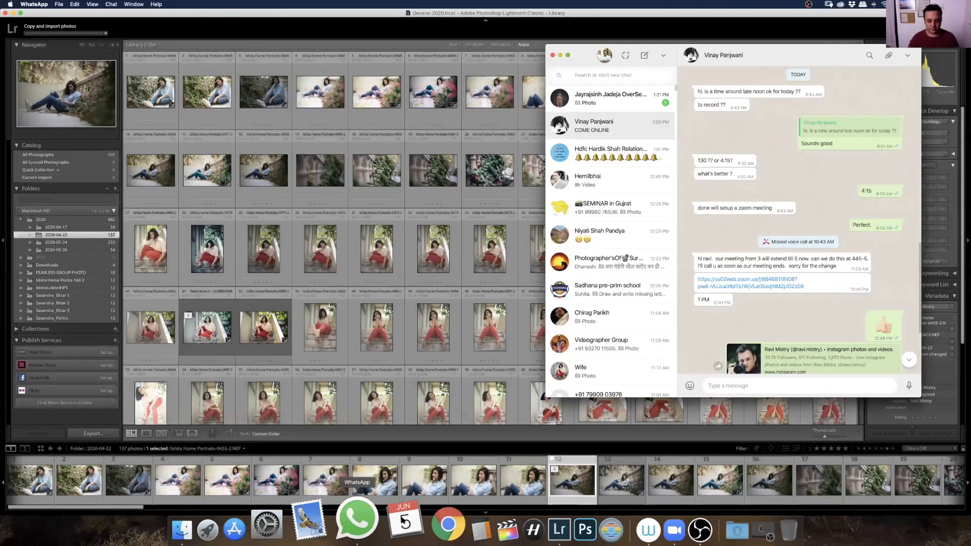
right_click(354, 521)
click(370, 477)
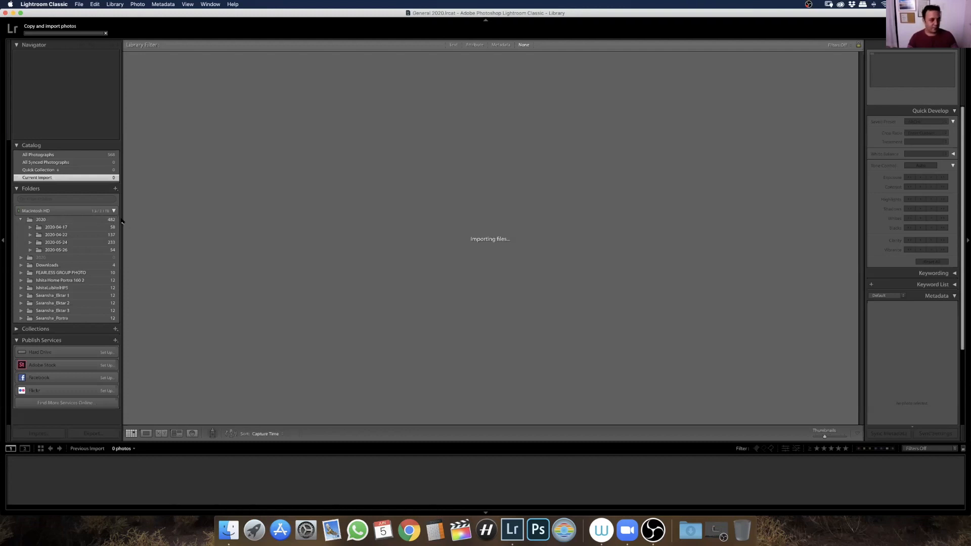
In the 2020-04-22 folder, select photos 29 to 39 and set their treatment to Black & White
click(106, 229)
click(111, 235)
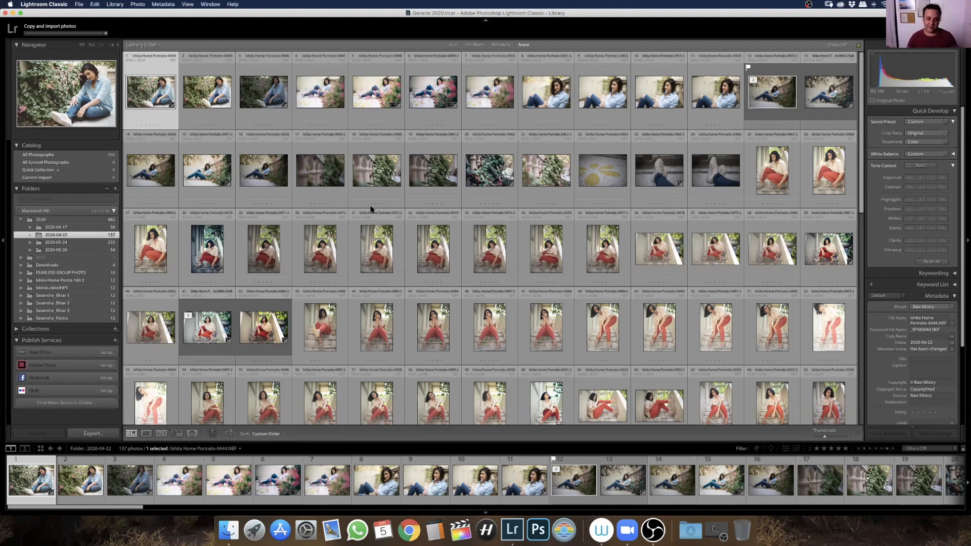
click(278, 258)
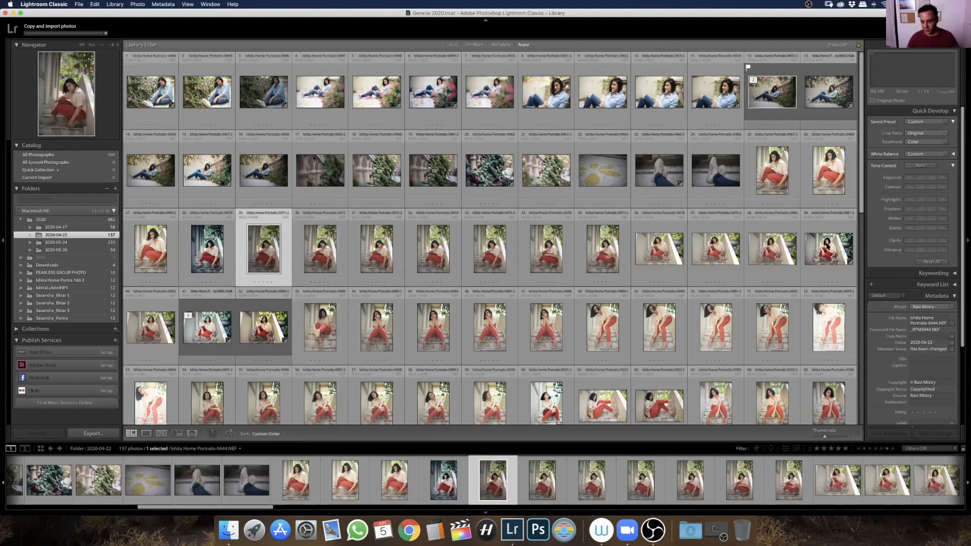
shift+click(824, 251)
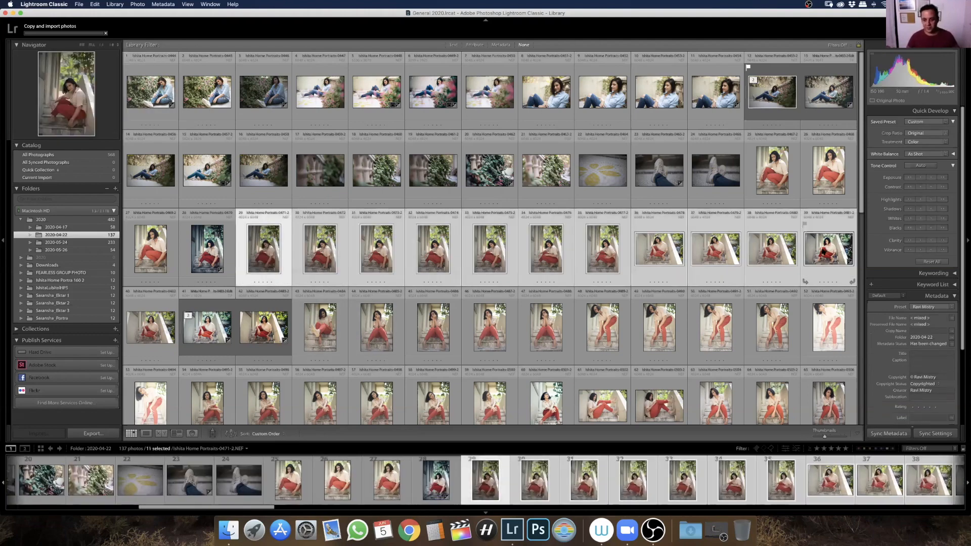
click(921, 153)
click(921, 144)
click(921, 143)
click(921, 146)
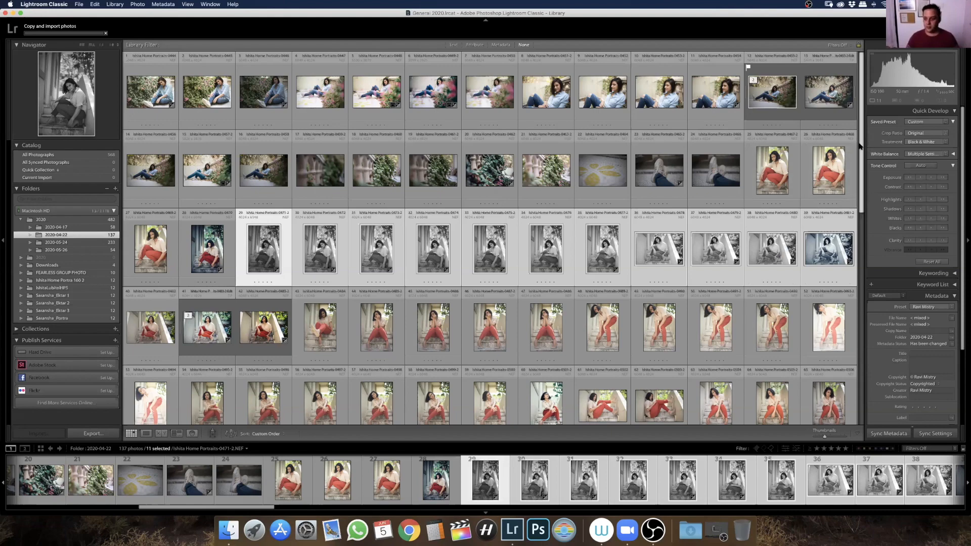
View a seated red-trousers photo enlarged in Loupe view and browse forward one by one to photo 54
click(551, 337)
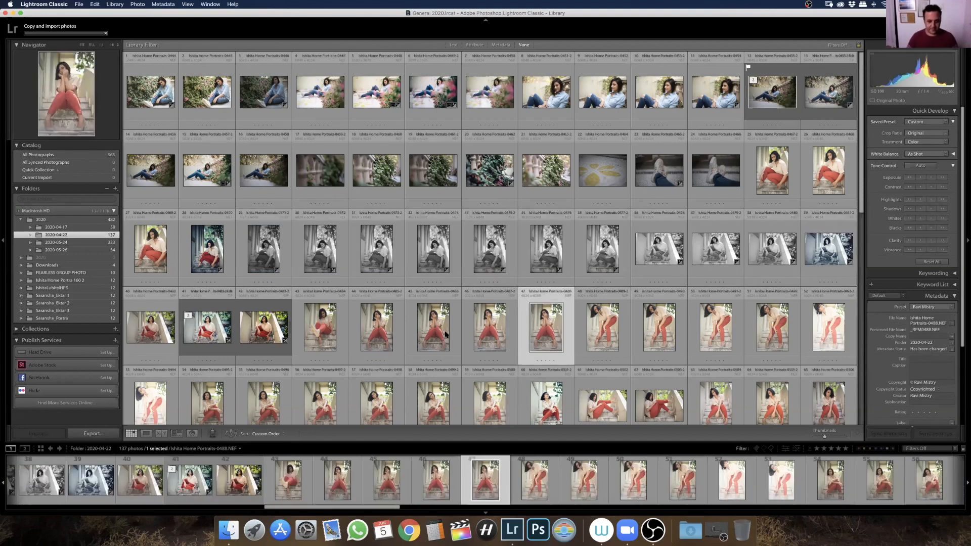
key(e)
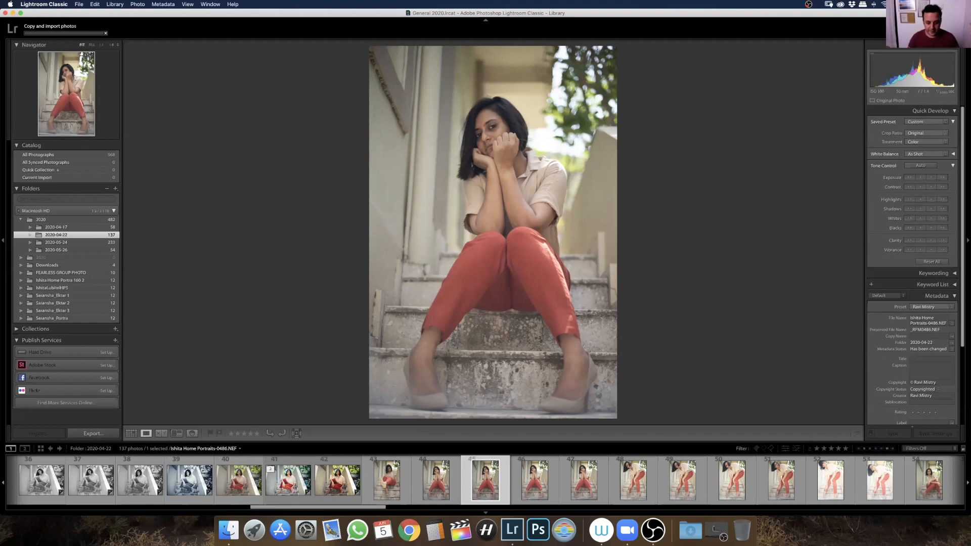
key(Right)
key(Right)
key(Right)
key(Right)
key(Right)
key(Right)
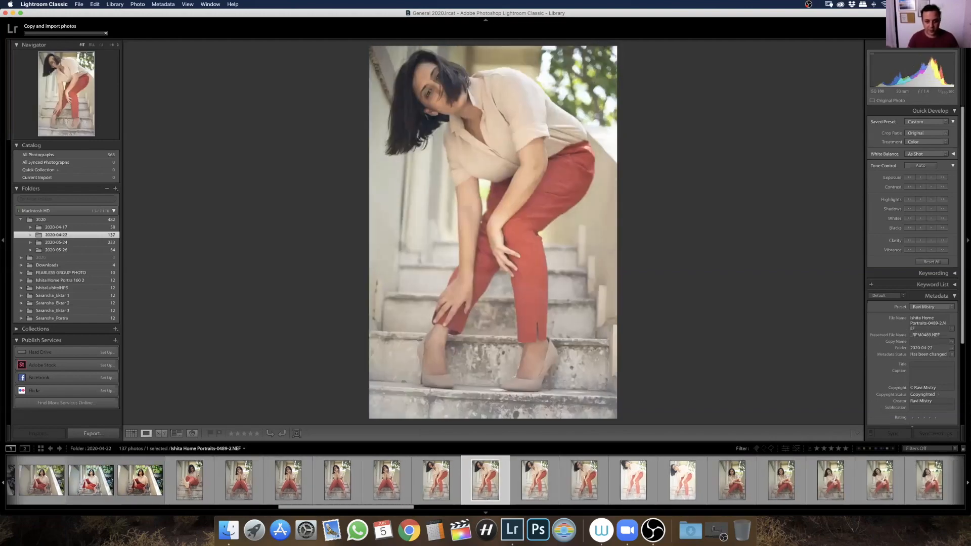
key(Right)
key(Right)
key(Right)
key(Right)
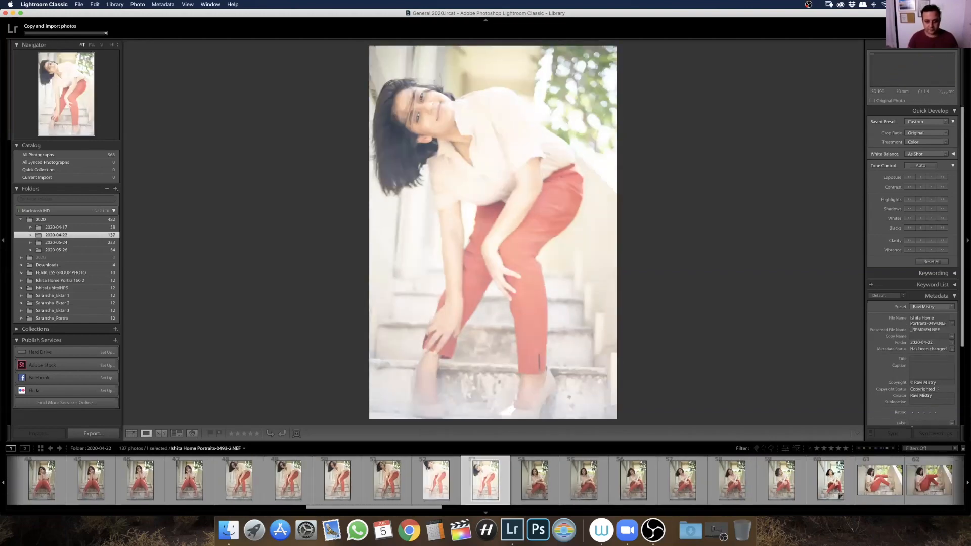
key(Right)
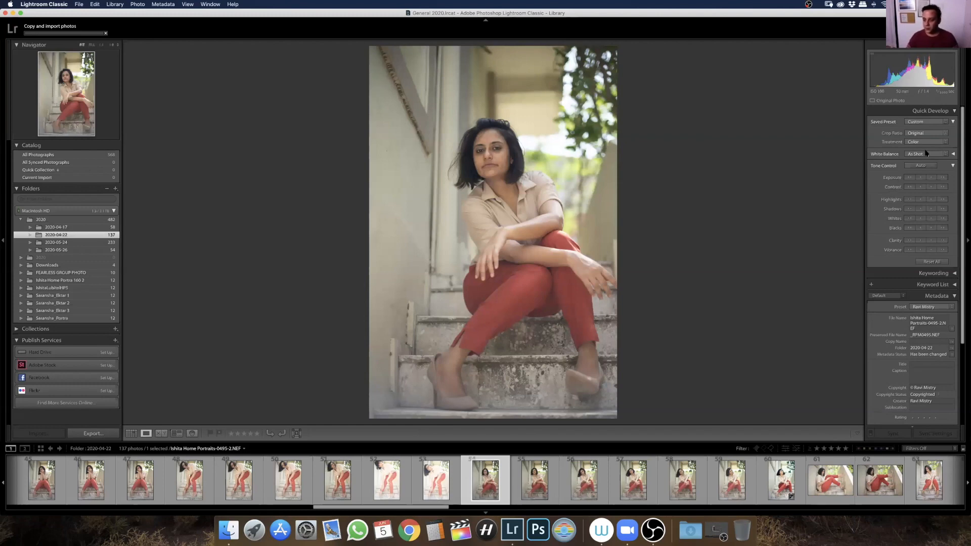
Look over the saved develop presets for the enlarged photo without applying any, and return to Grid view
click(930, 123)
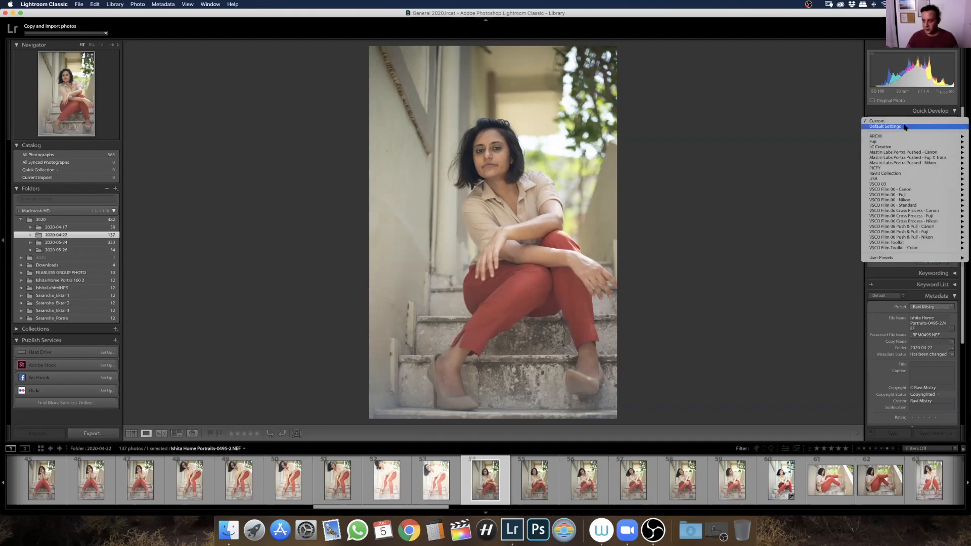
click(728, 252)
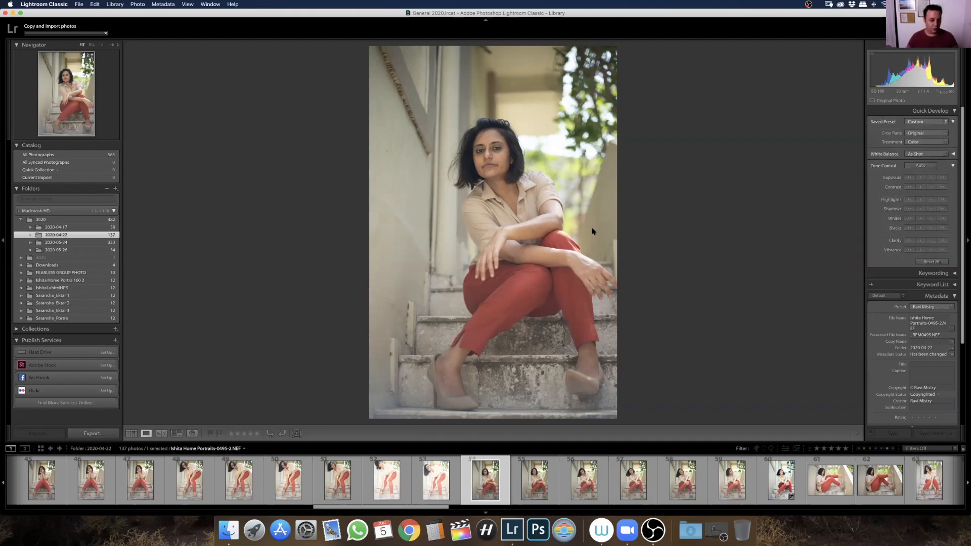
click(131, 433)
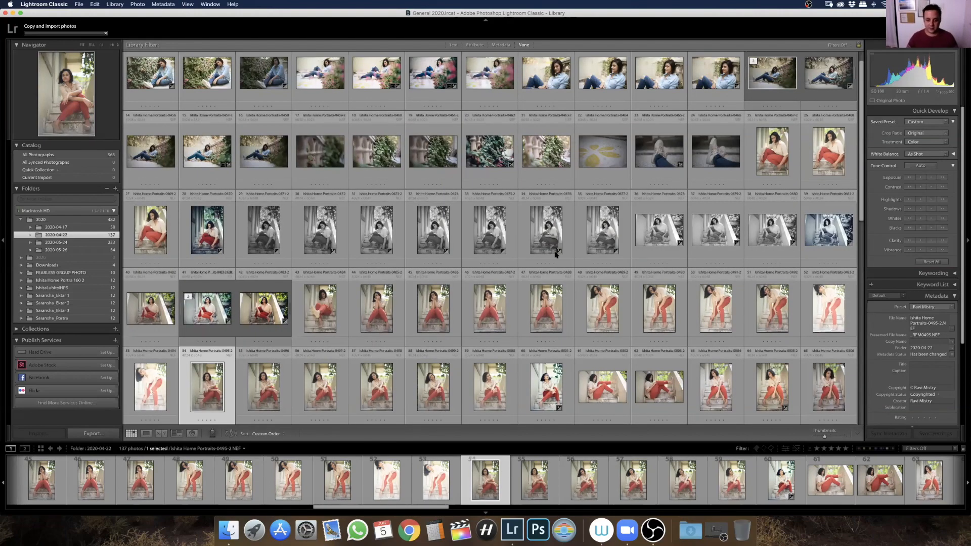
Select the black-and-white photos 29 to 38 and apply the saved preset Untitled Preset to them
click(254, 229)
shift+click(774, 229)
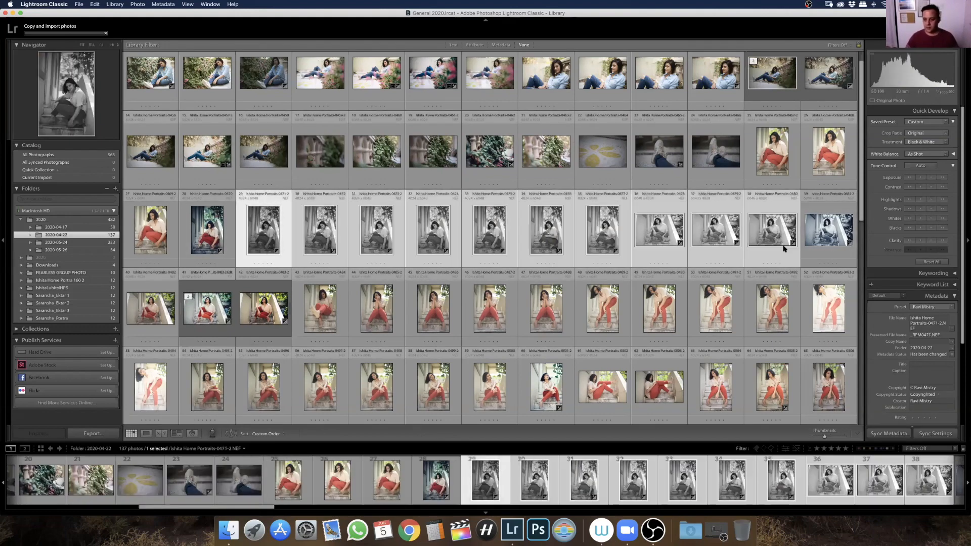
click(922, 123)
mouse_move(866, 173)
click(835, 178)
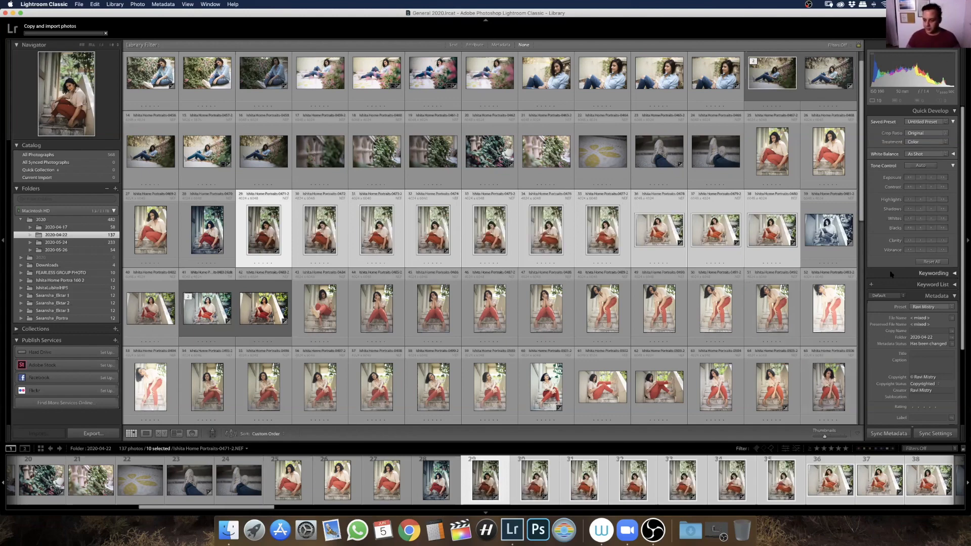
Review the metadata of the selected photos, including copyright, camera and lens, and reduce the selection to photo 29
scroll(880, 304, down, 4)
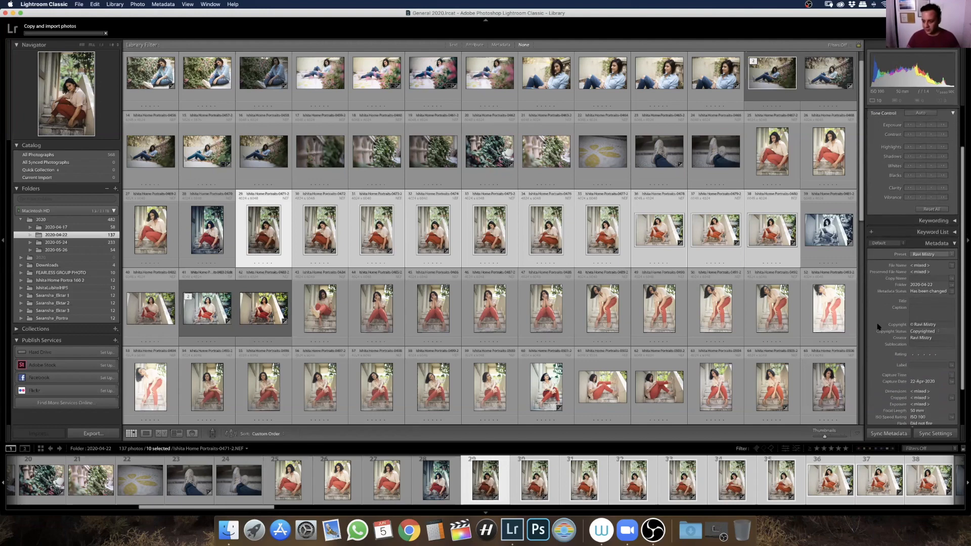
scroll(890, 334, down, 3)
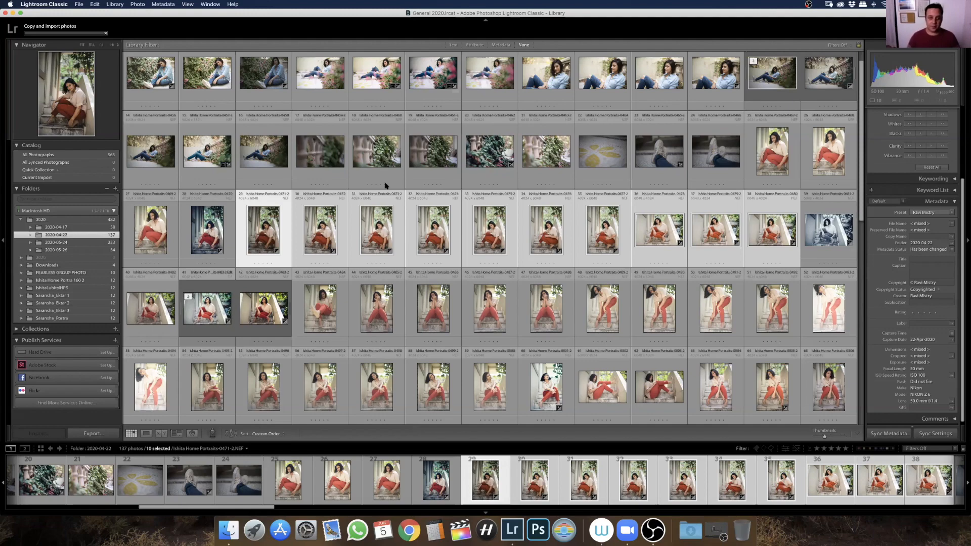
click(291, 210)
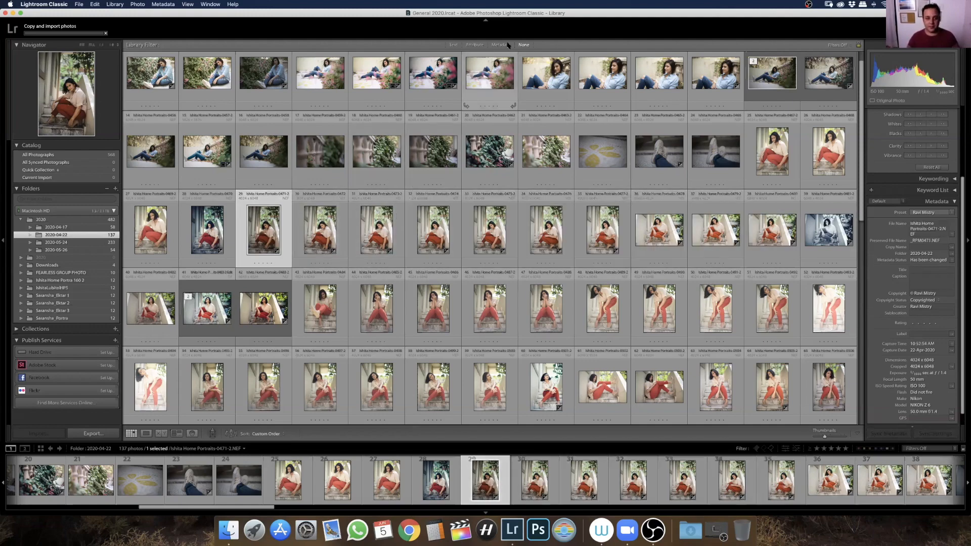
Filter the folder by the NIKON Z 6 camera, try the 35.0 mm f/1.4 and 50.0 mm f/1.4 lens filters, and return to all lenses
click(502, 46)
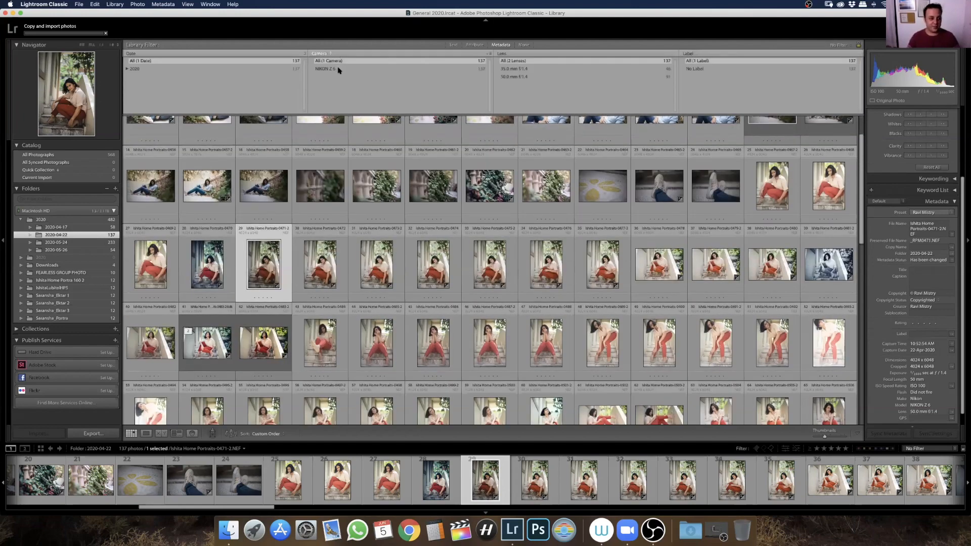
click(344, 68)
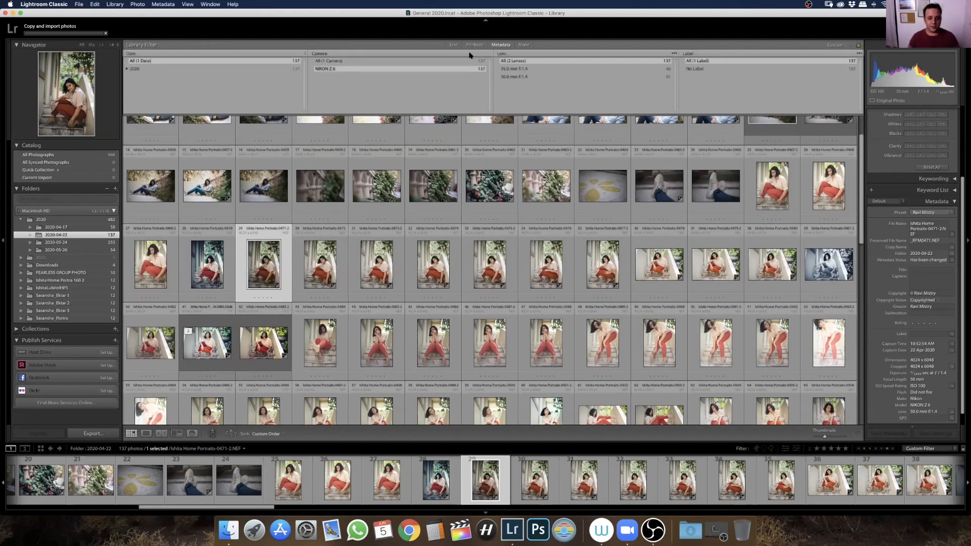
click(527, 73)
click(527, 75)
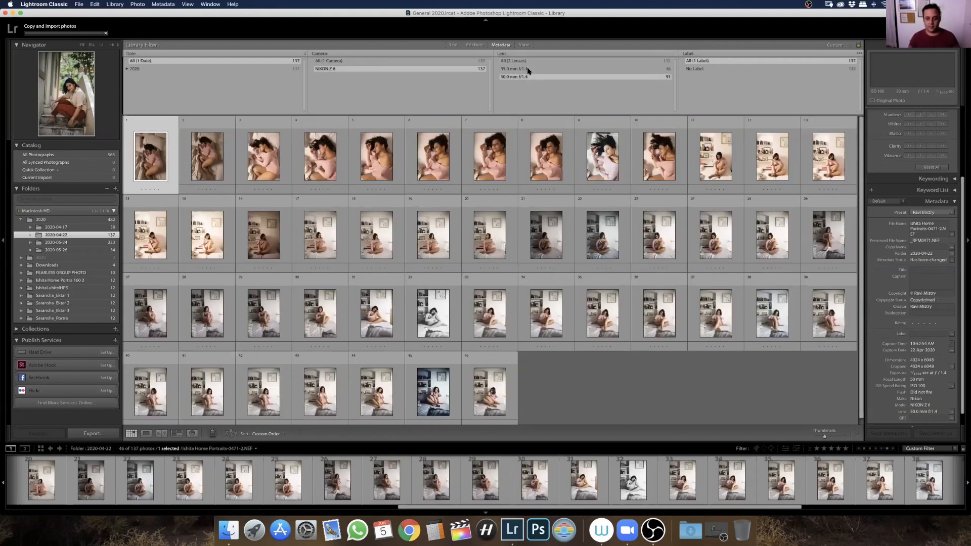
click(531, 71)
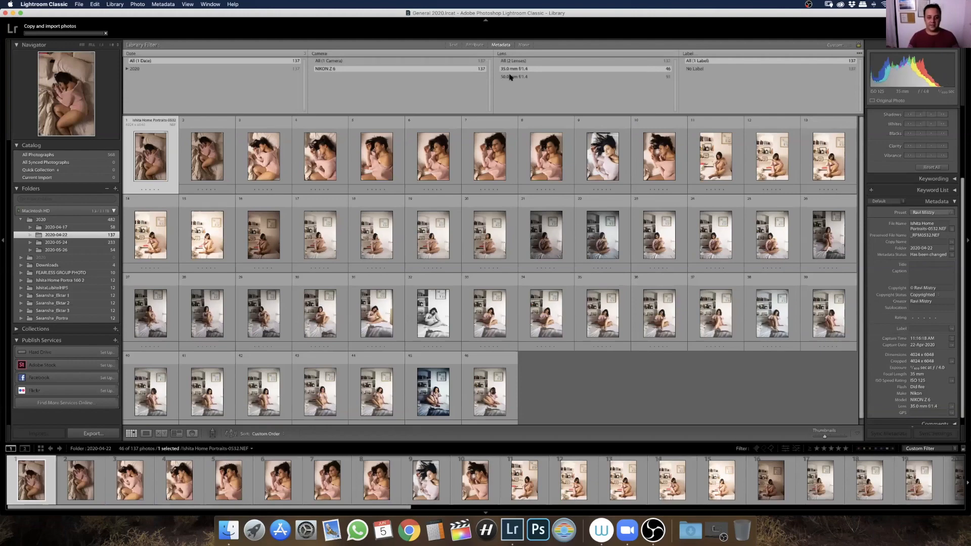
click(507, 77)
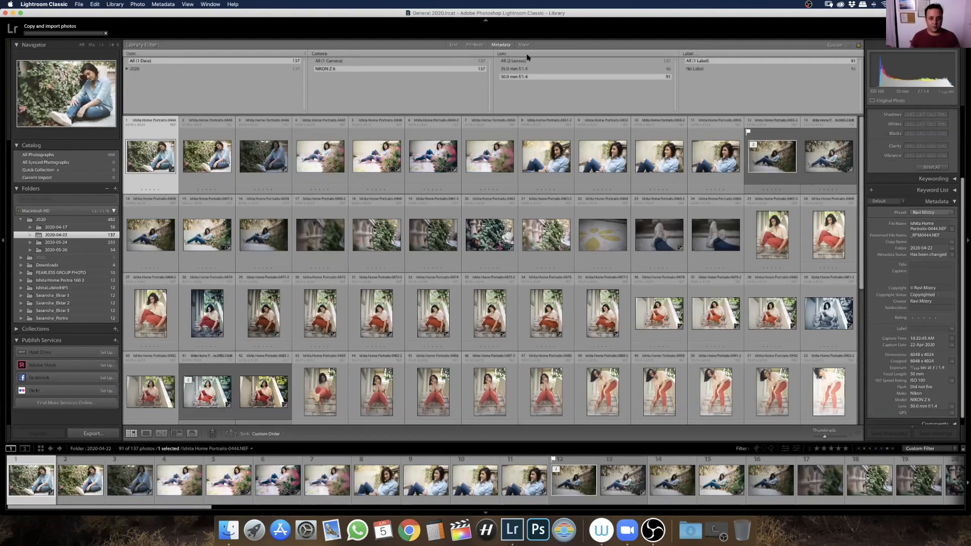
click(511, 61)
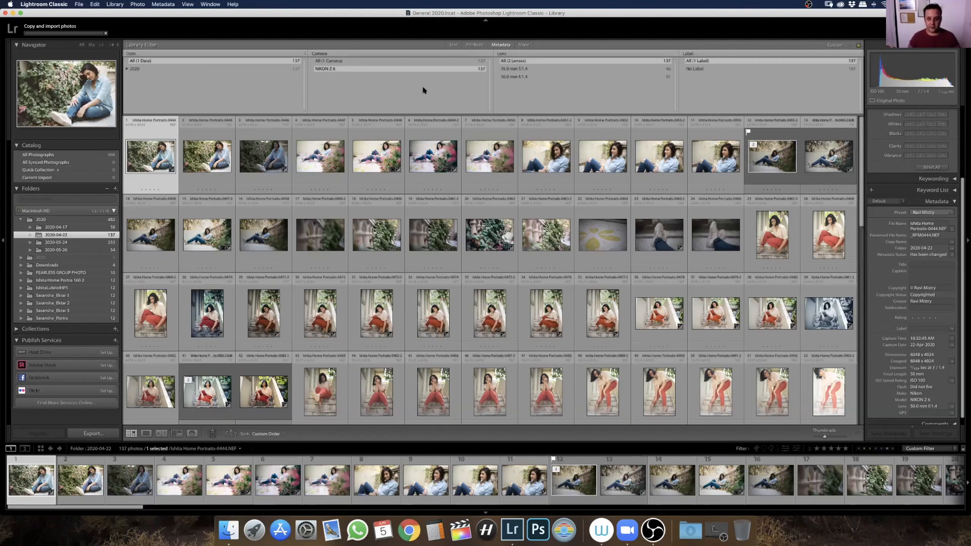
Show the attribute filters alongside the metadata filters, and turn all Library filters off
click(475, 45)
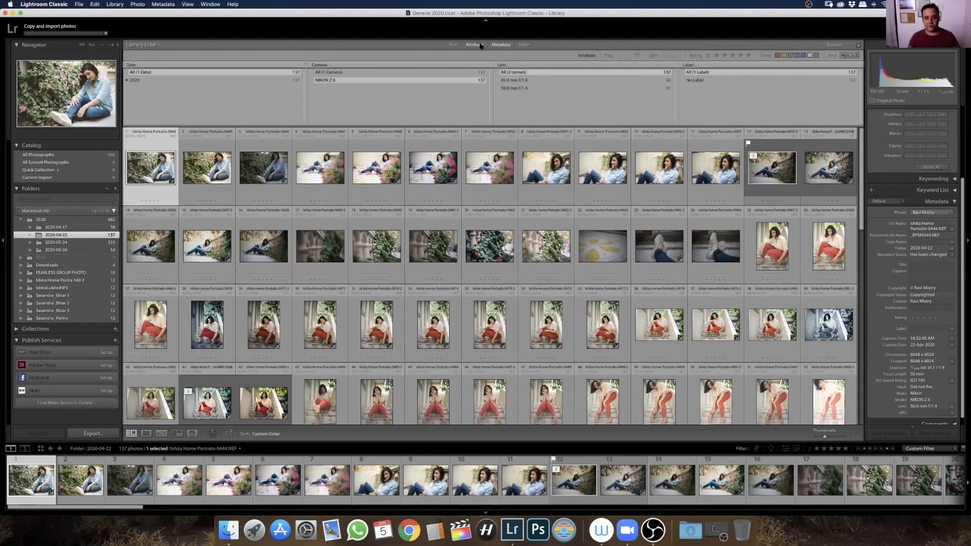
click(497, 49)
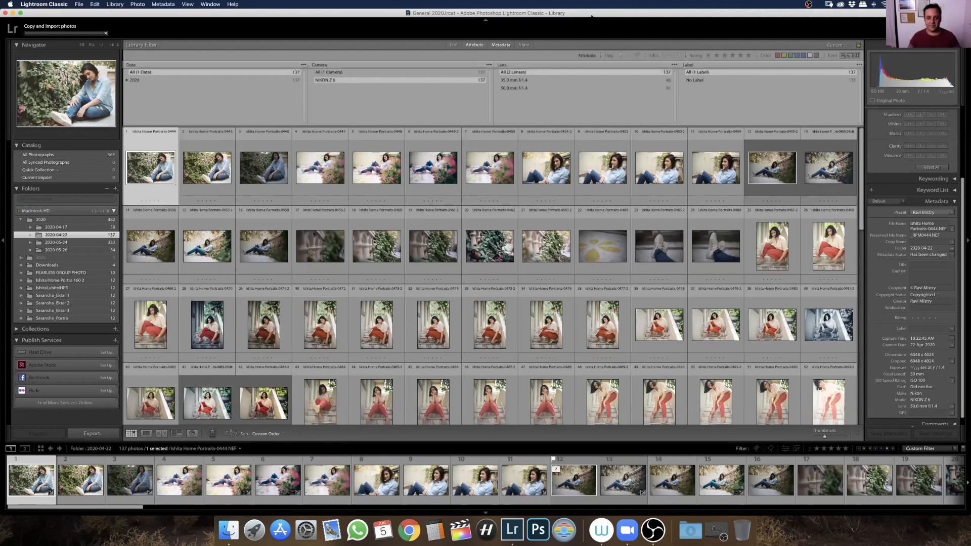
click(525, 45)
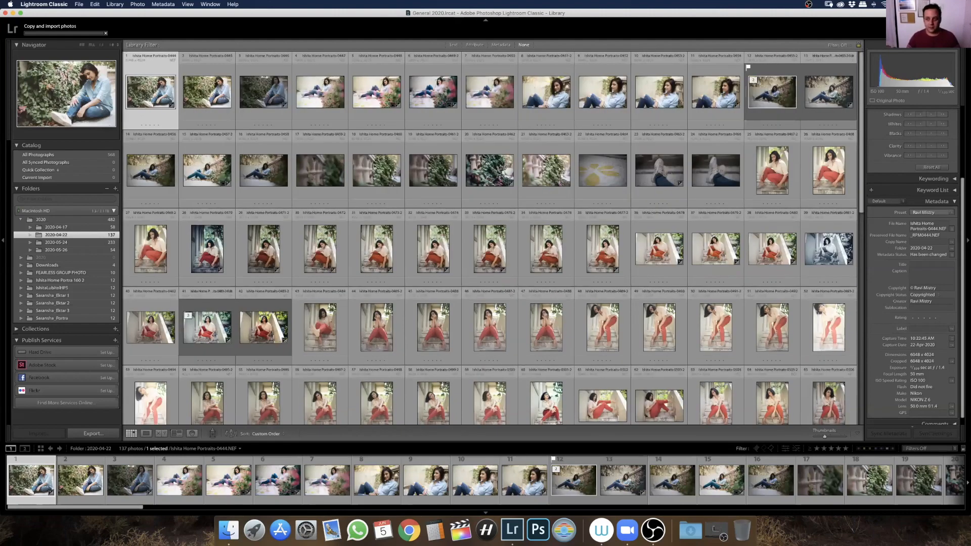
Open photo 12 in the Develop module, check the subject up close, and return to the full photo with the Basic adjustments in view
key(d)
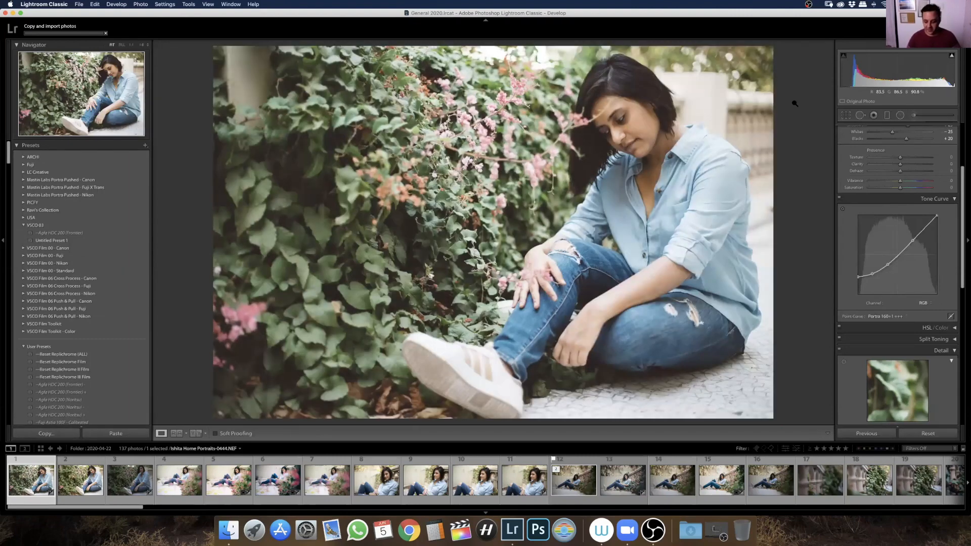
click(575, 478)
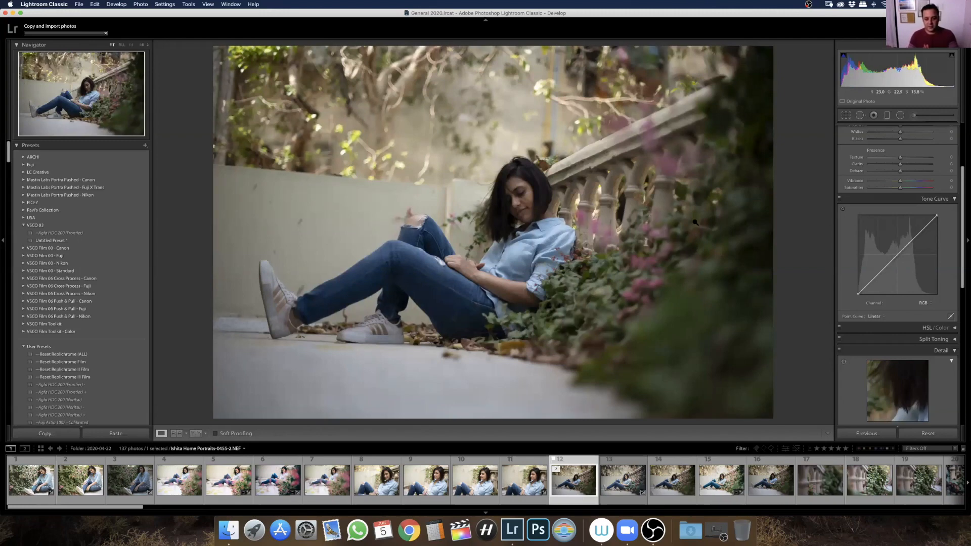
click(505, 218)
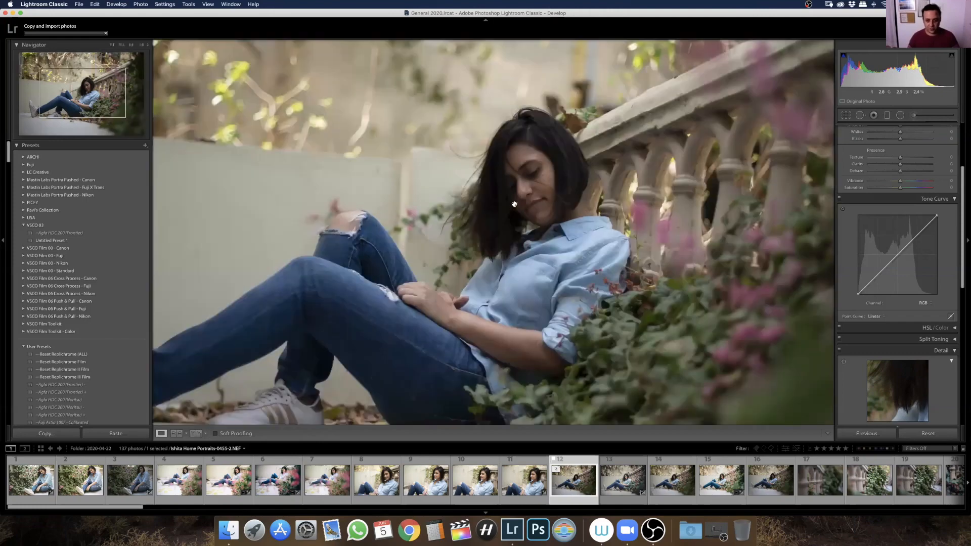
click(562, 209)
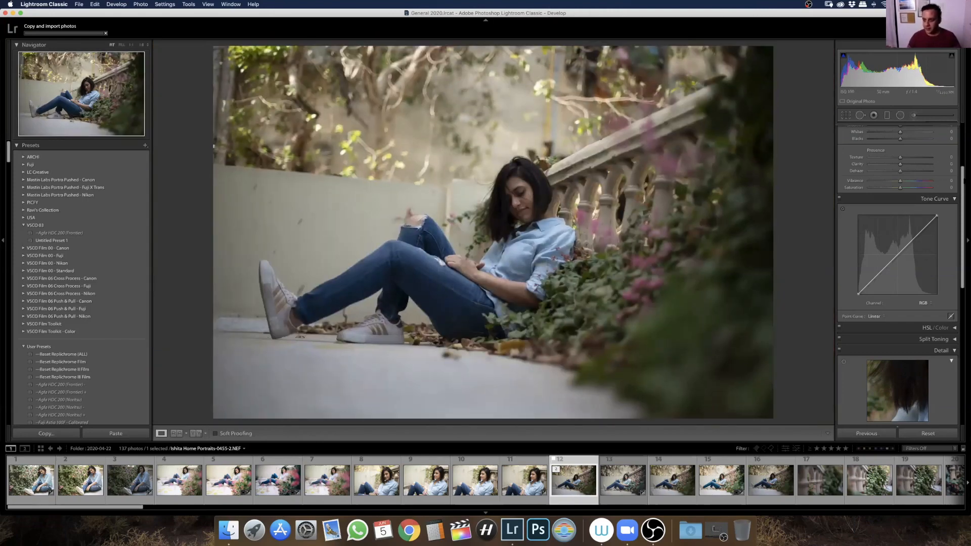
scroll(898, 227, up, 5)
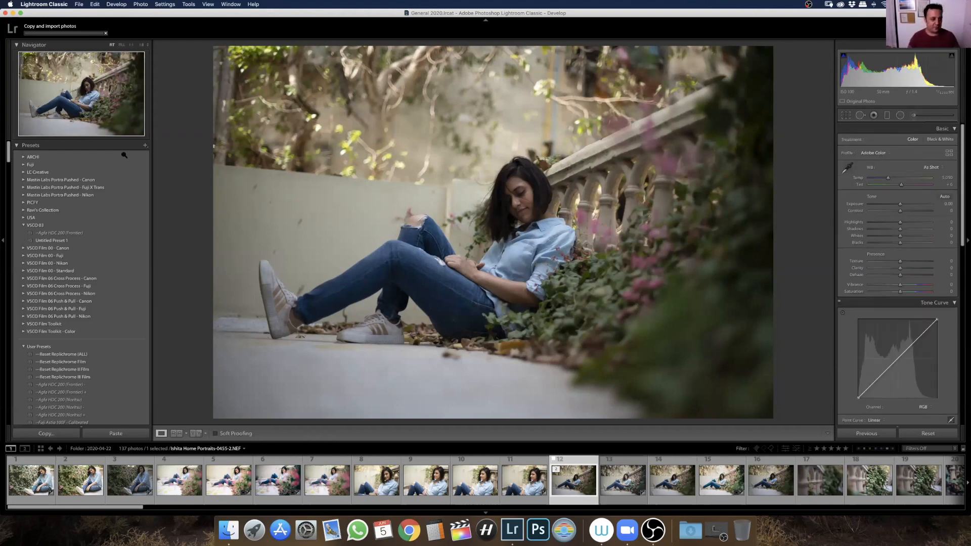
Inspect an enlarged area of the photo through the Navigator, look over its zoom ratios, and fit the whole photo again
click(28, 145)
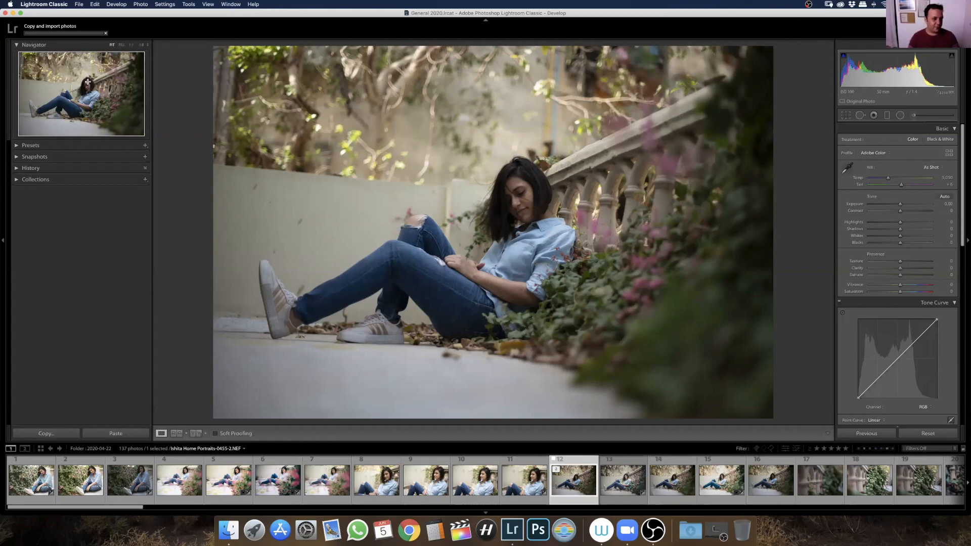
mouse_move(75, 86)
mouse_down()
mouse_move(93, 98)
mouse_move(64, 100)
mouse_up()
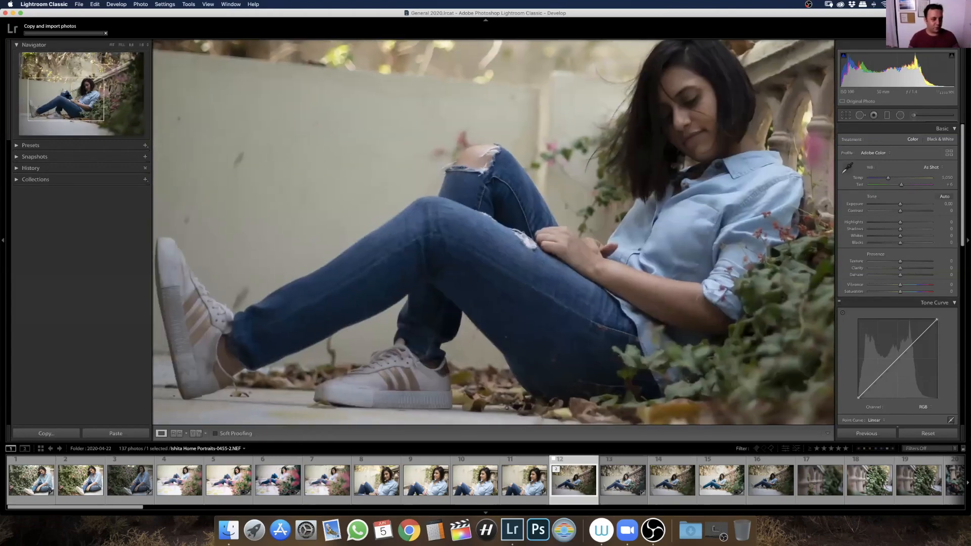
click(147, 45)
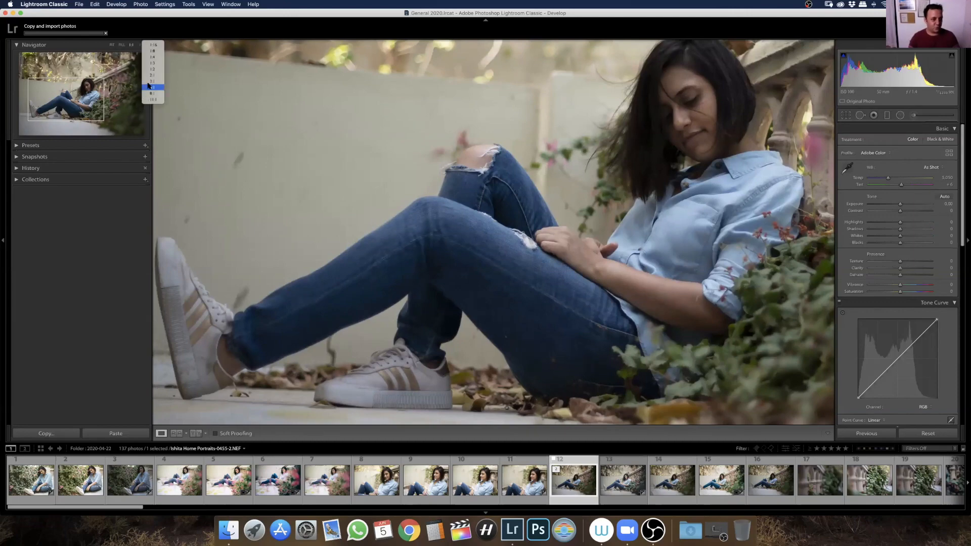
click(39, 47)
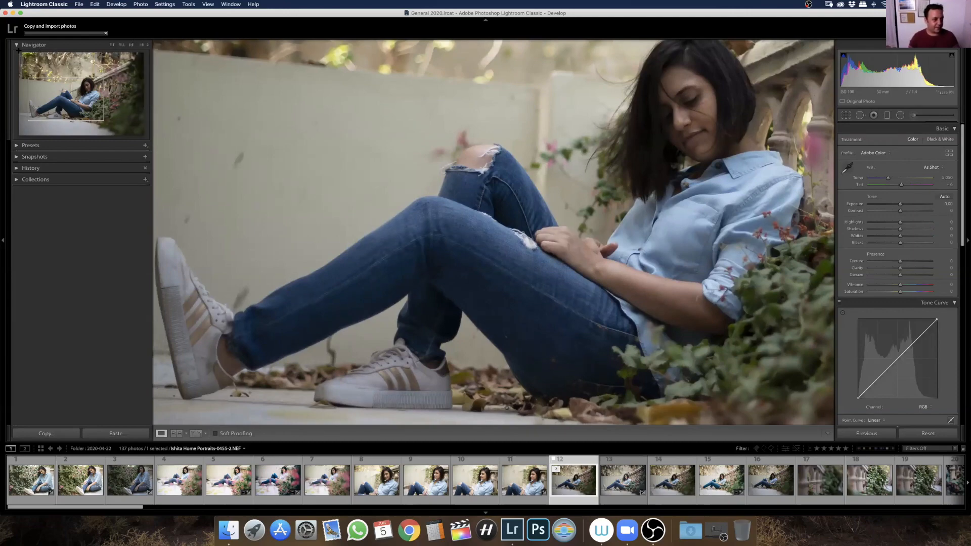
click(112, 45)
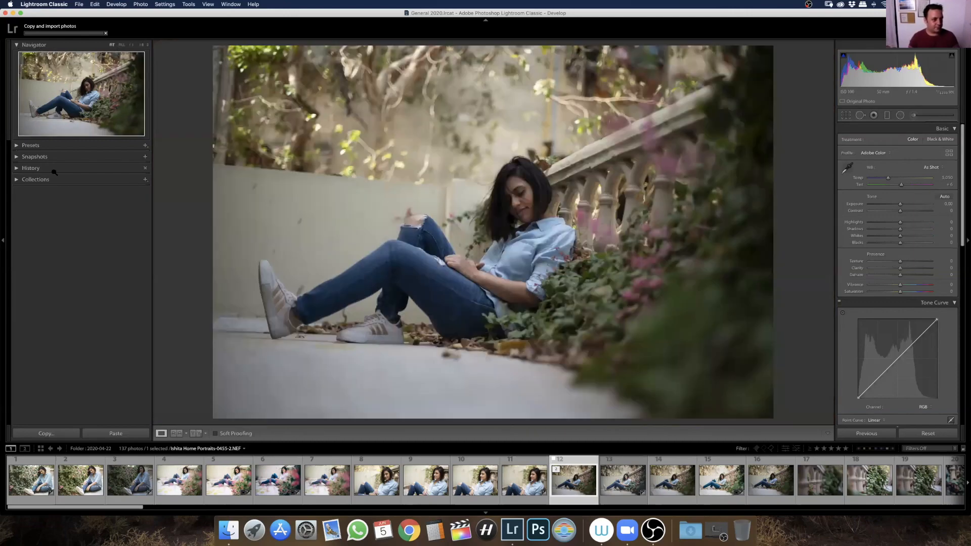
Preview the Dark Green Leaves Nikon preset on the photo without applying it, and collapse the expanded preset groups
click(16, 146)
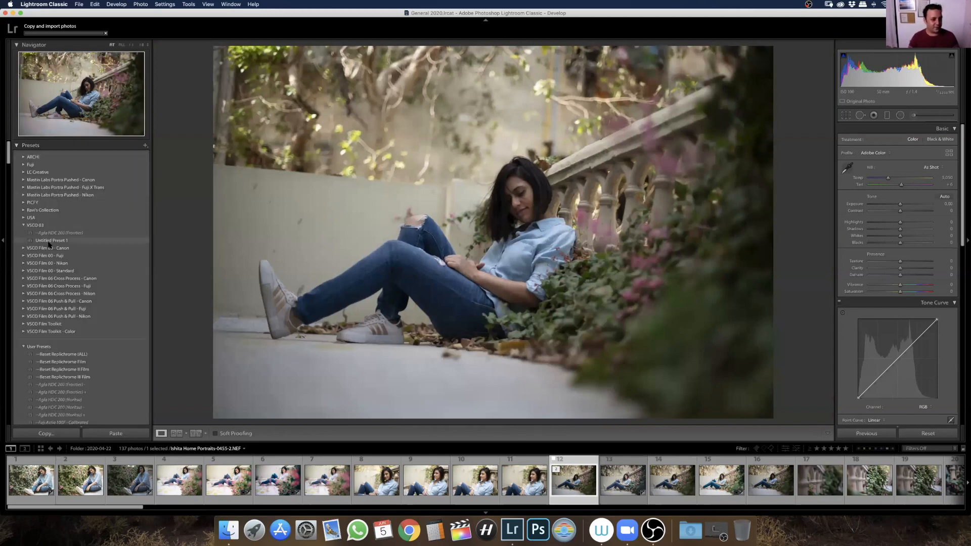
click(24, 225)
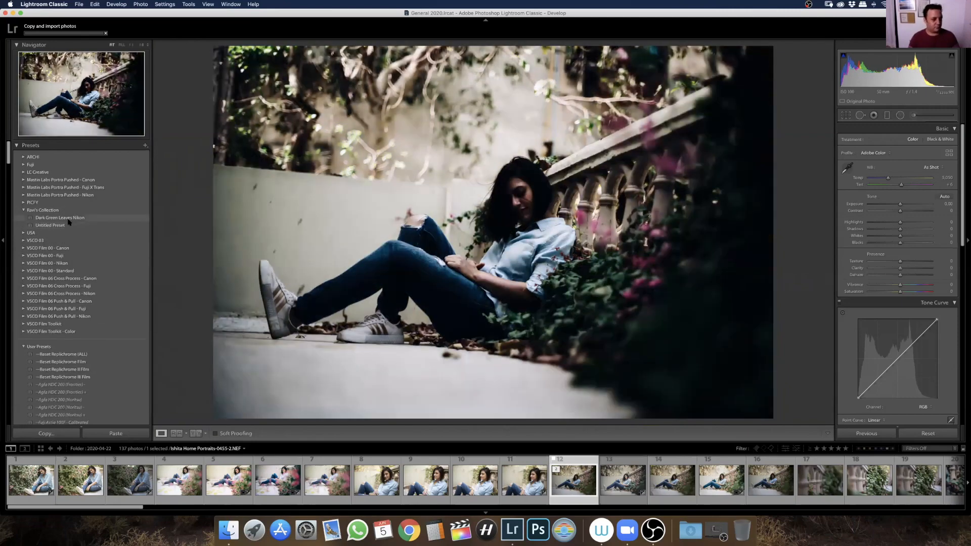
click(23, 210)
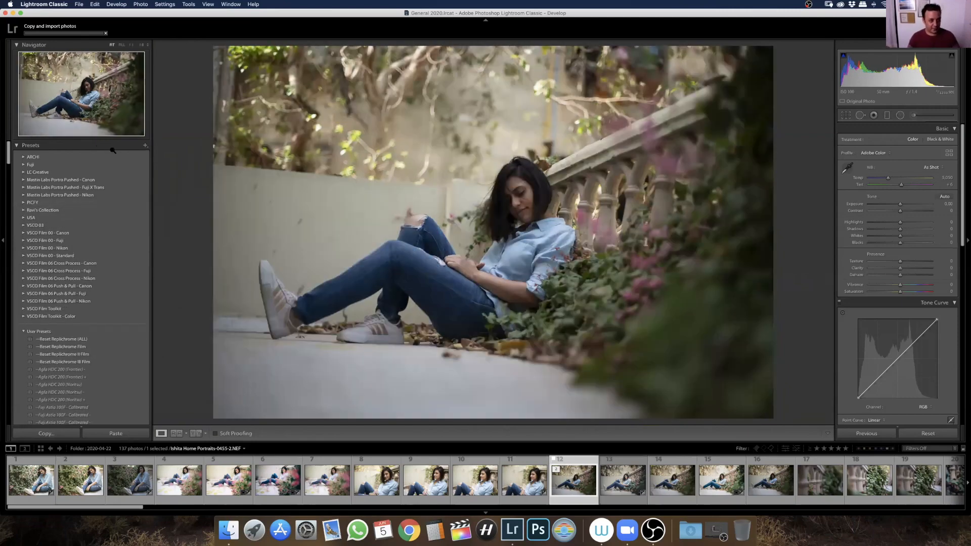
Check the details of the running background import task, and dismiss them
click(106, 34)
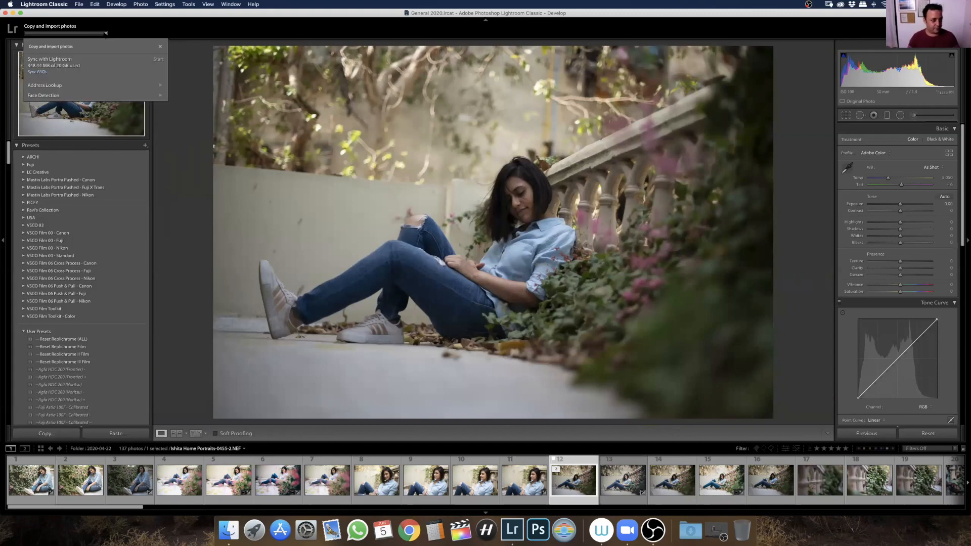
click(106, 34)
click(105, 33)
click(593, 222)
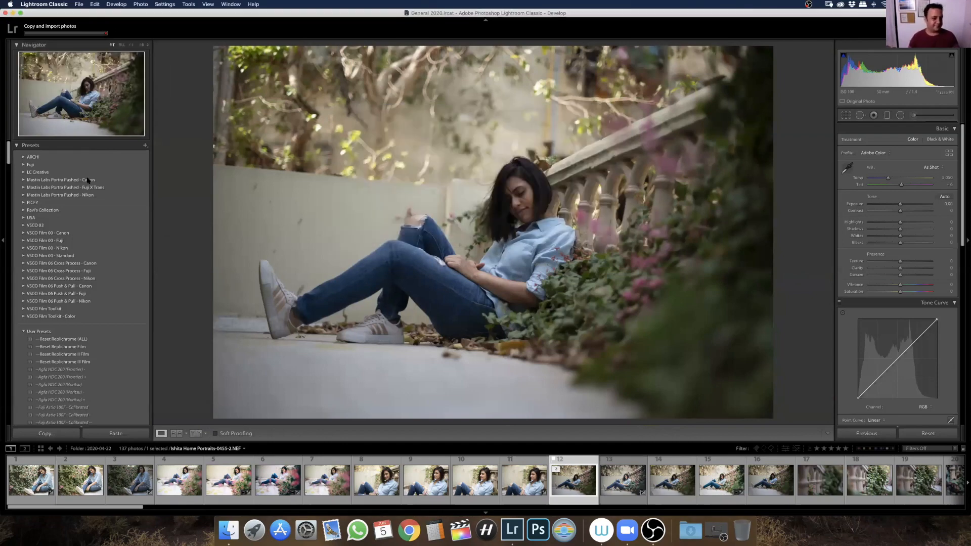
Collapse the user presets and the whole preset list, and look over the photo's edit history and the collections
click(23, 332)
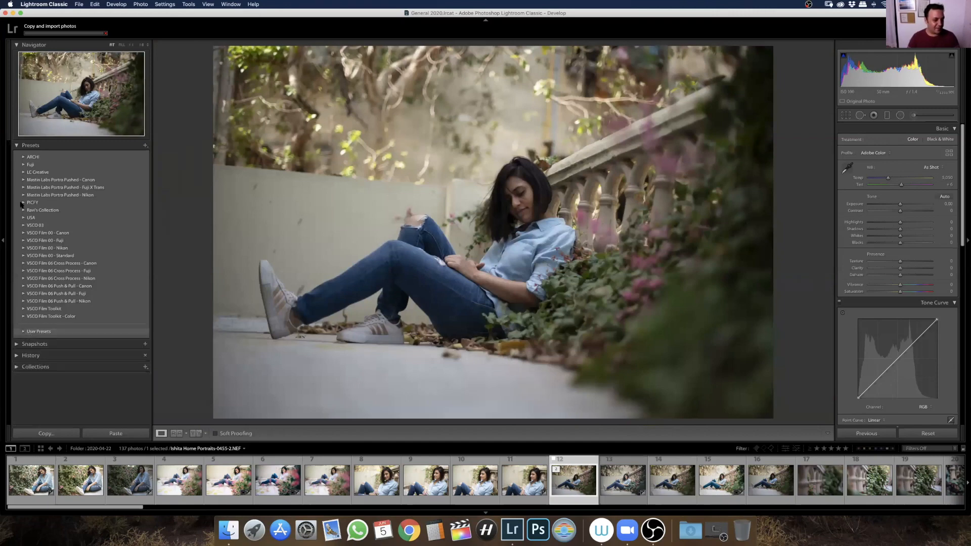
click(17, 145)
click(16, 157)
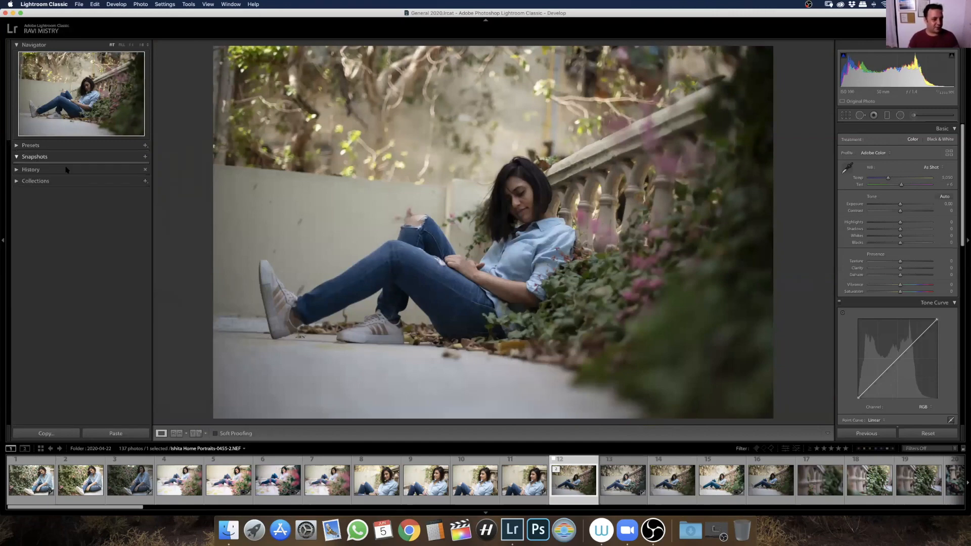
click(18, 170)
click(18, 170)
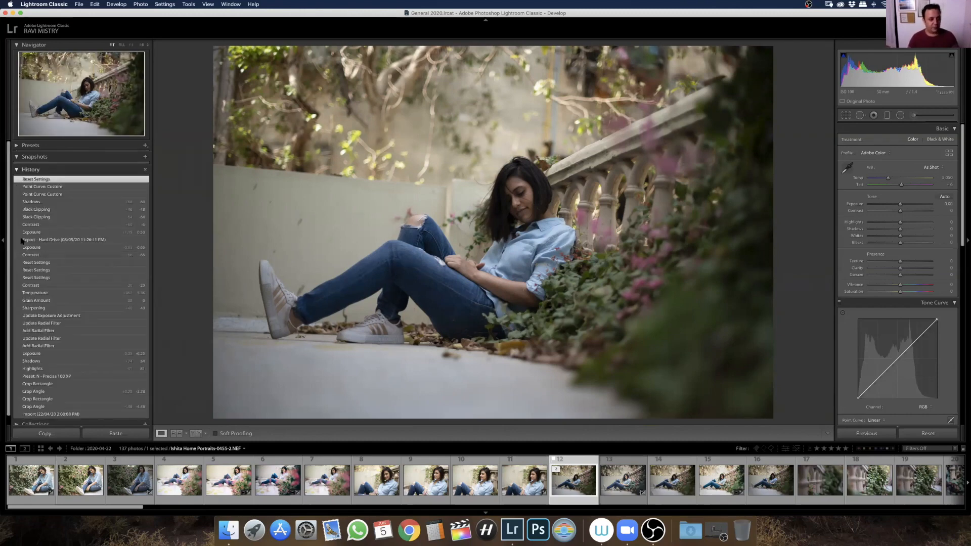
click(17, 181)
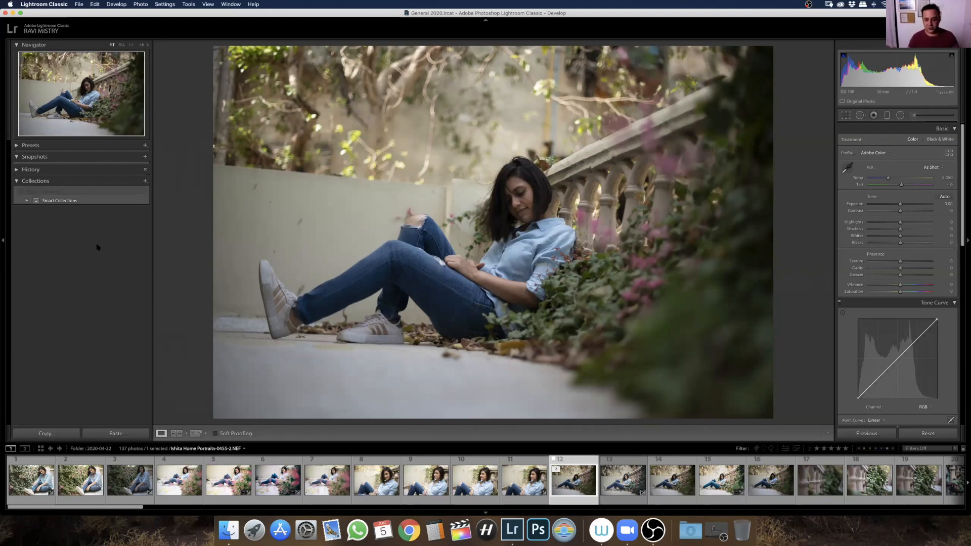
click(16, 182)
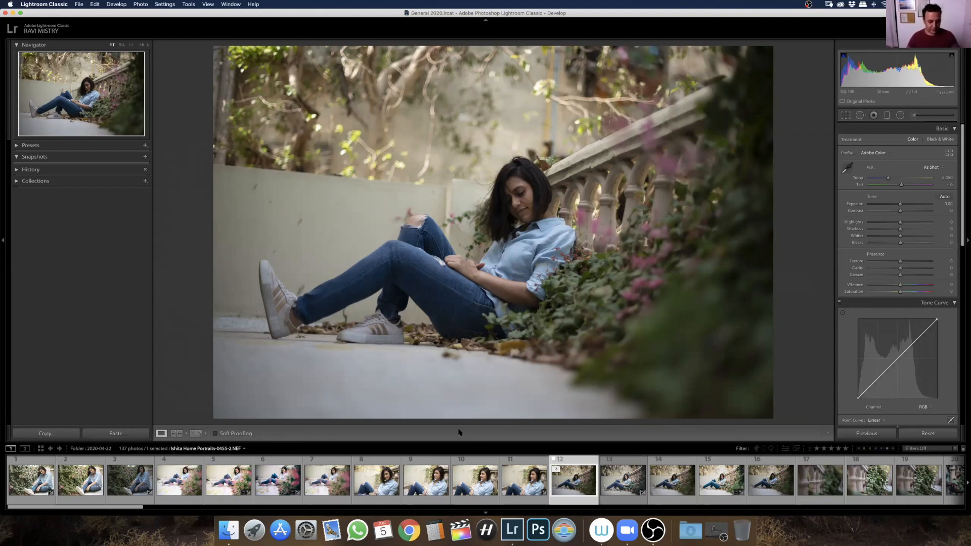
Try to set photo 10 as the reference photo, view photo 12 side by side before and after, and return to Loupe view
key(t)
key(t)
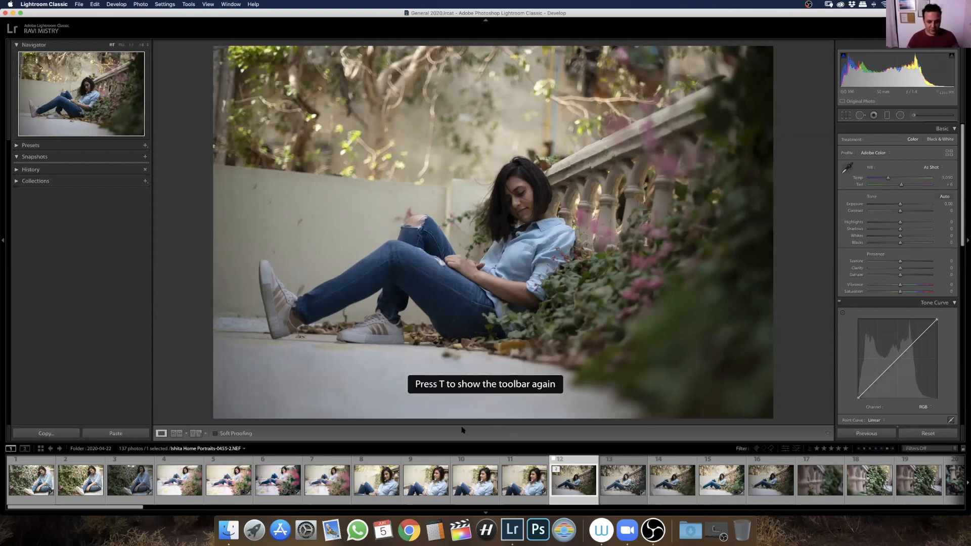
click(177, 434)
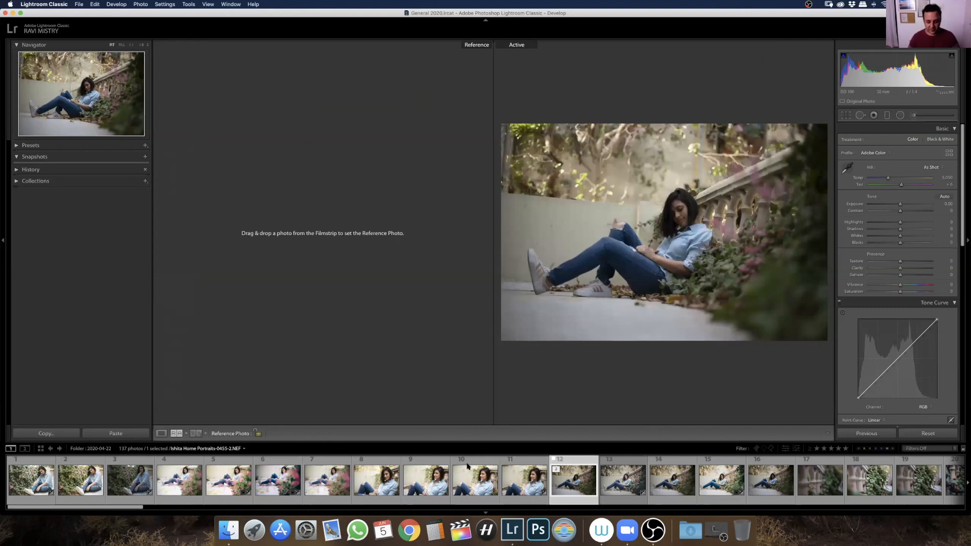
drag(486, 495, 354, 242)
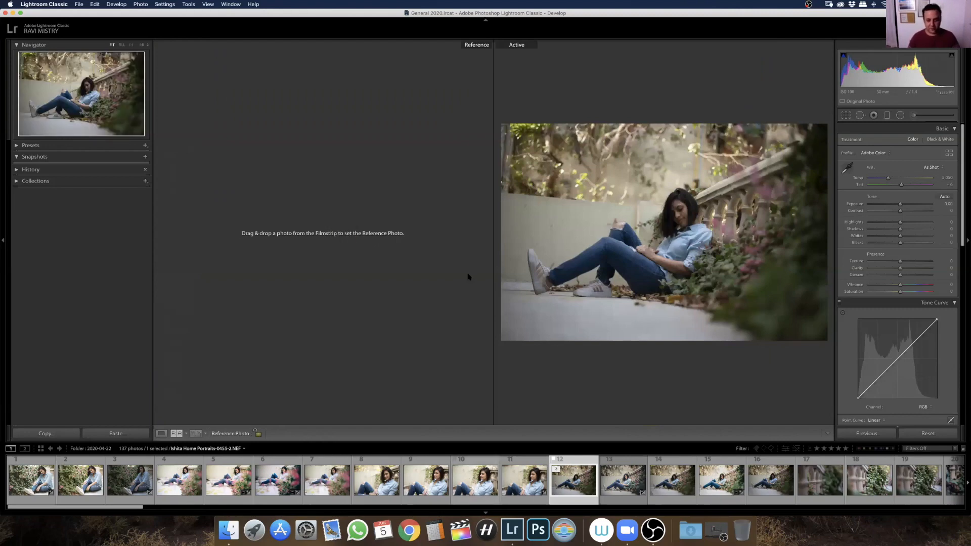
click(196, 434)
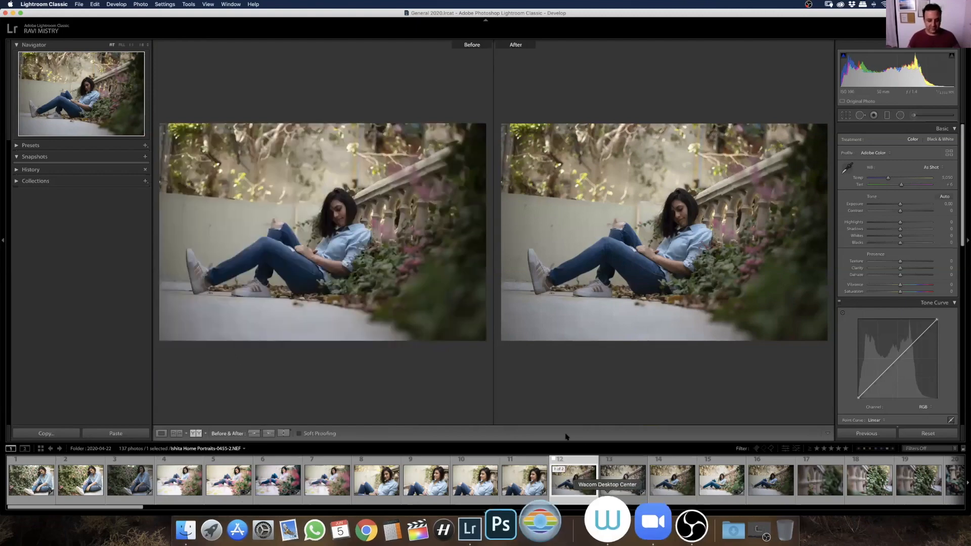
click(161, 433)
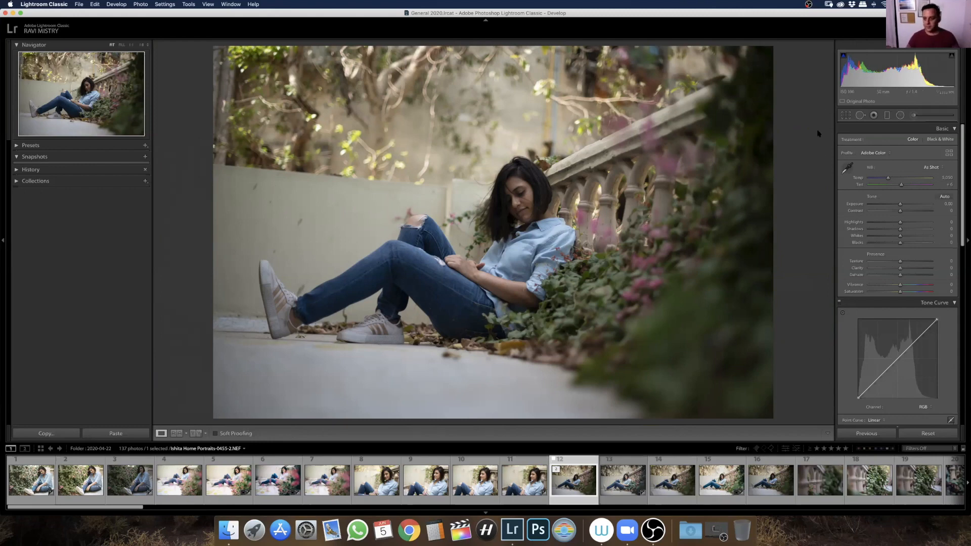
View the soft-proof preview of photo 12, and turn soft proofing off again
click(215, 433)
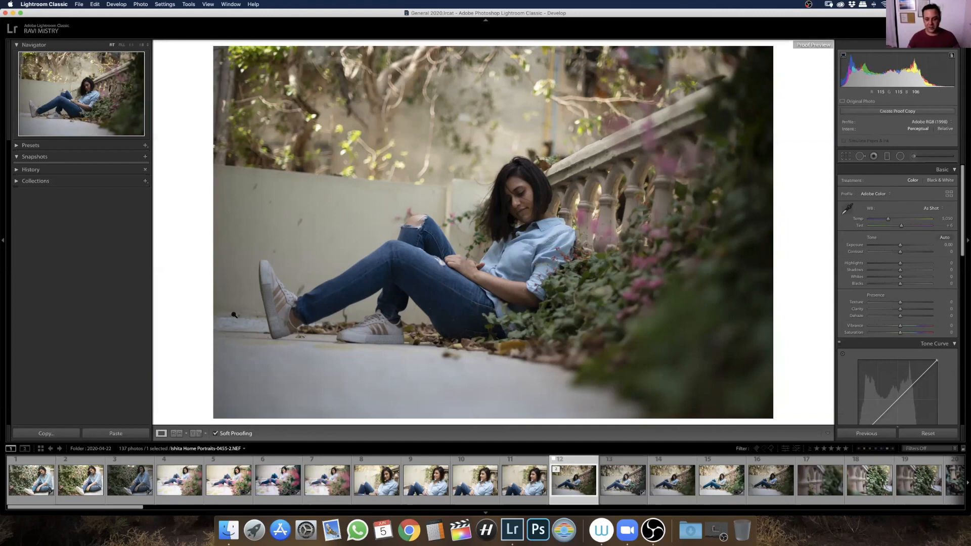
click(215, 433)
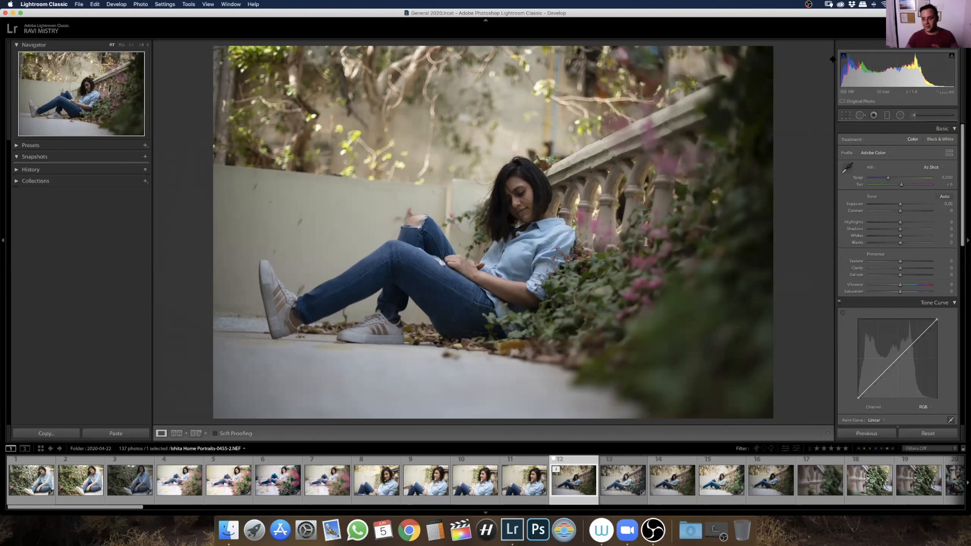
Examine shadow and highlight clipping on the enlarged photo by raising Exposure to +3.45, and reset the exposure
mouse_move(843, 56)
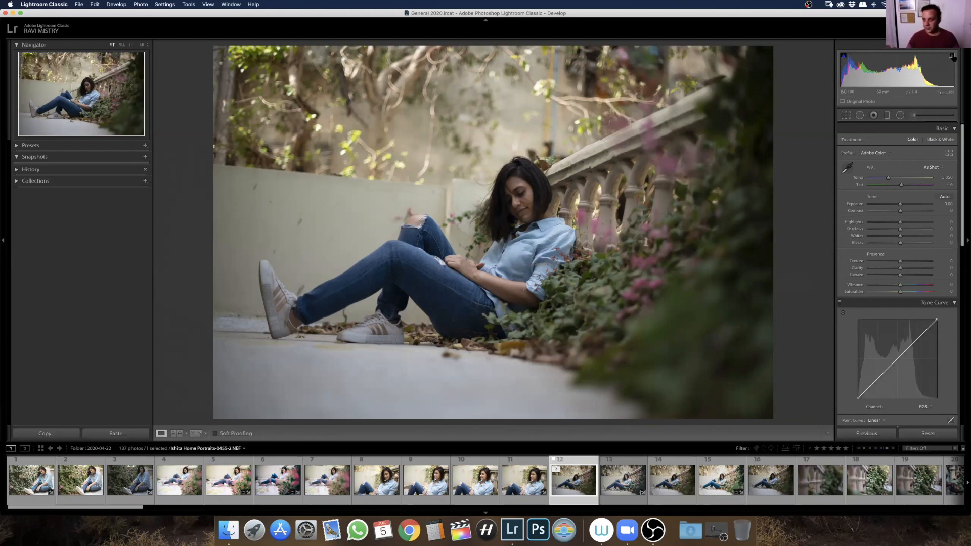
click(511, 210)
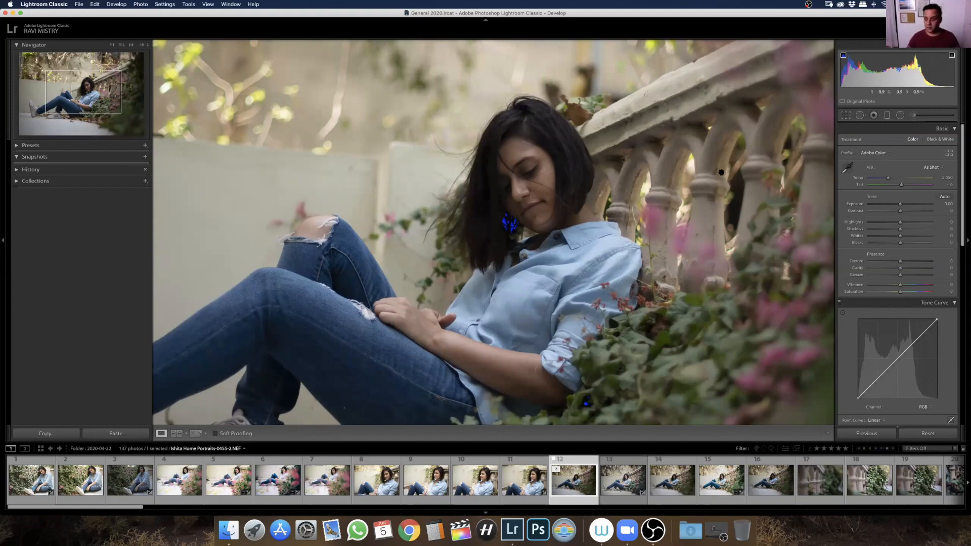
drag(900, 204, 921, 203)
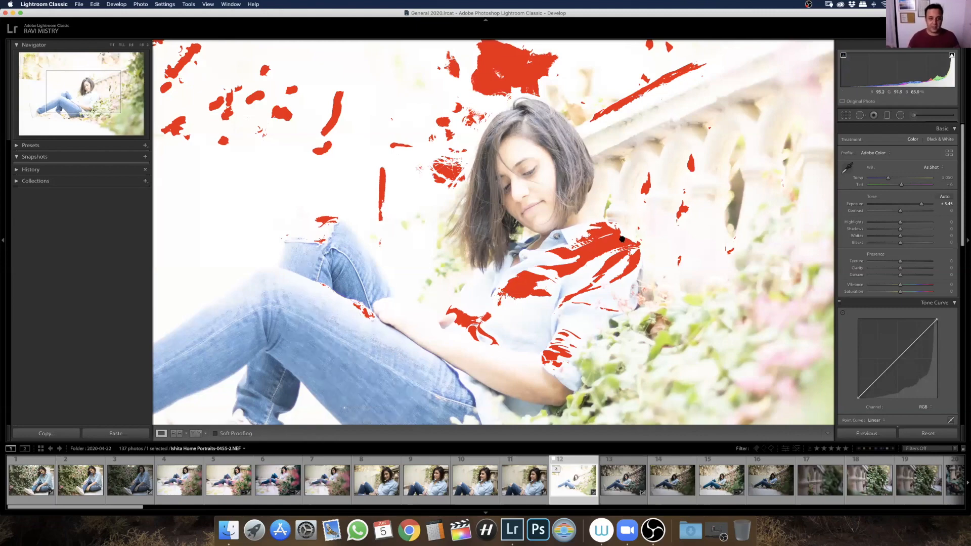
drag(622, 239, 713, 330)
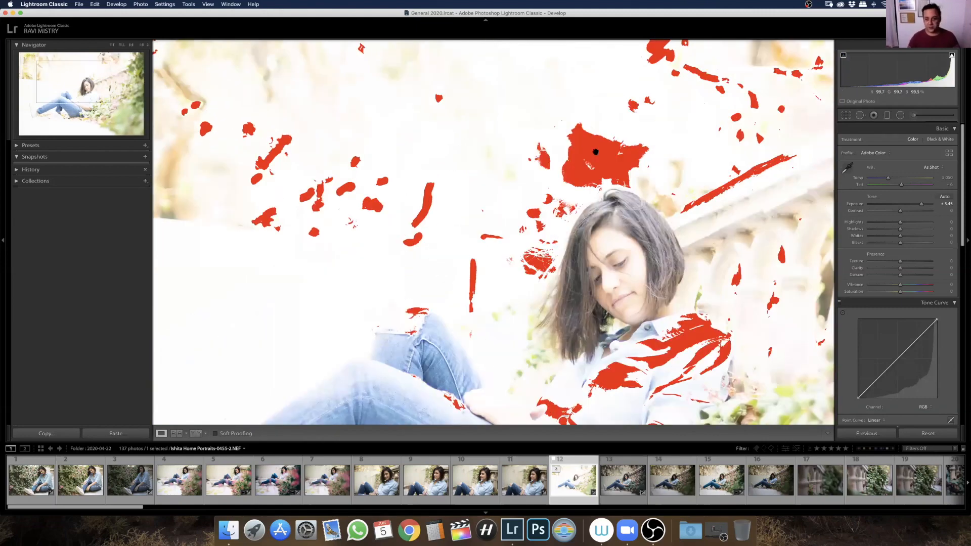
double_click(855, 205)
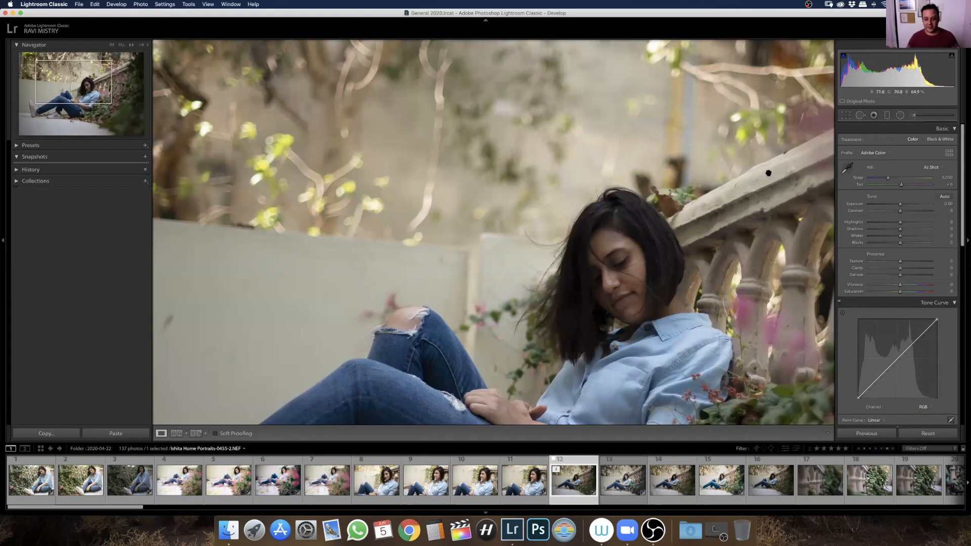
Show the whole photo, try the Black & White treatment on it, and switch back to Color
click(657, 231)
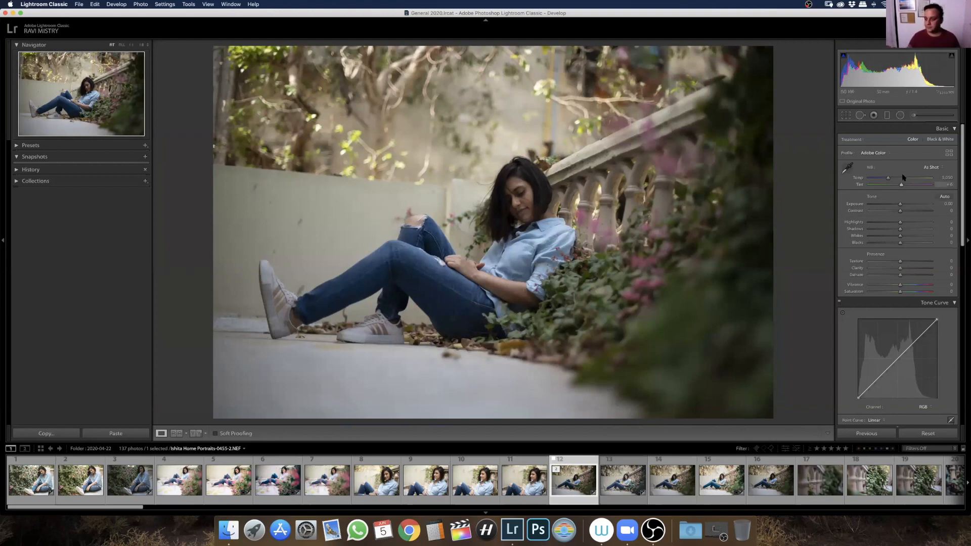
click(944, 145)
click(910, 141)
click(936, 141)
click(912, 140)
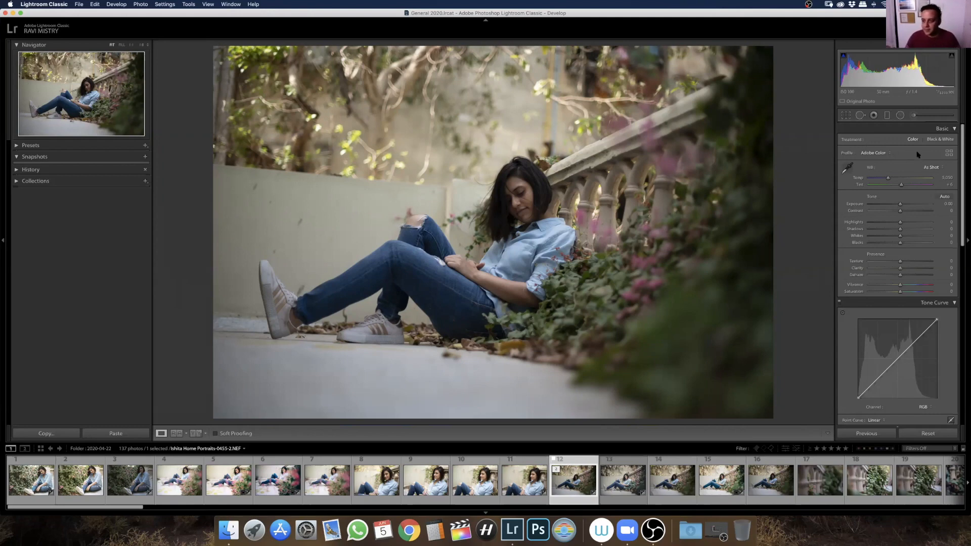
Preview the Camera Matching profiles on the photo and look over the other profile groups in the Profile Browser
click(949, 153)
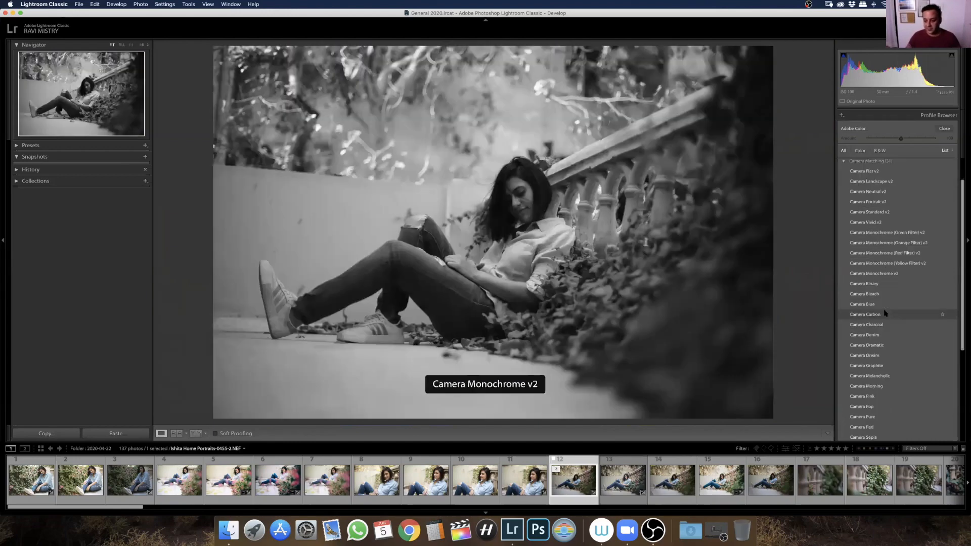
click(883, 308)
scroll(888, 283, down, 3)
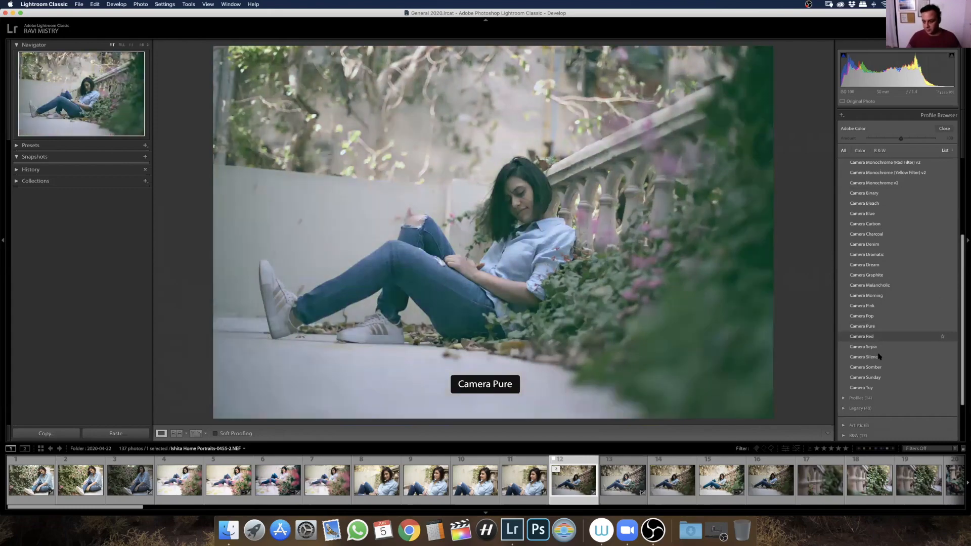
scroll(878, 367, up, 3)
scroll(878, 367, up, 6)
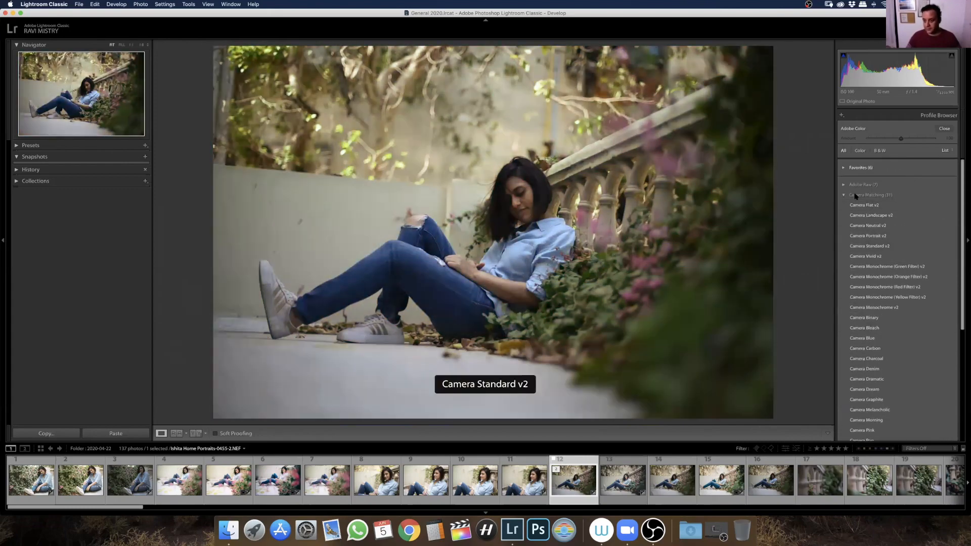
click(845, 195)
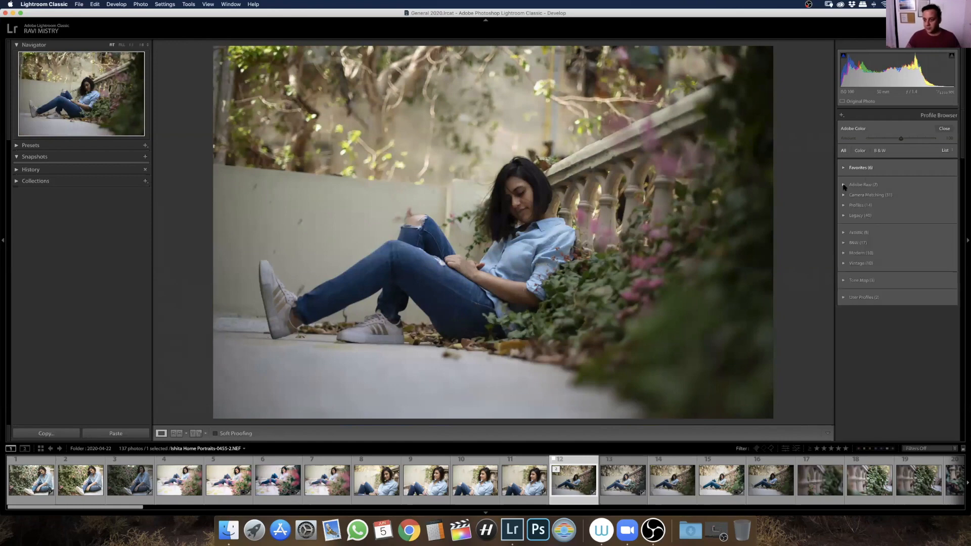
click(844, 186)
click(844, 186)
Apply the Camera Portrait v2 profile from the Camera Matching group and close the Profile Browser
click(844, 196)
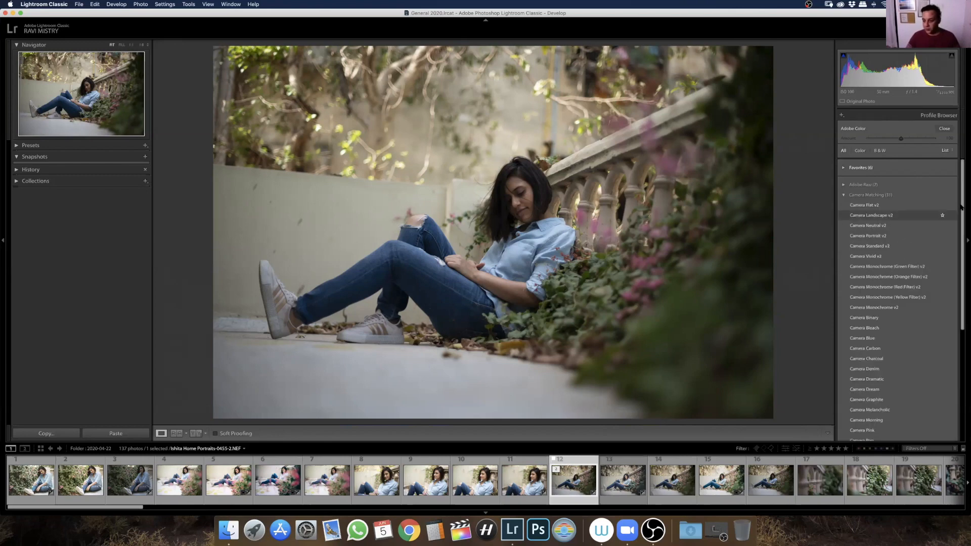
scroll(963, 210, down, 1)
mouse_move(963, 210)
mouse_down()
mouse_move(963, 238)
mouse_move(963, 214)
mouse_up()
click(888, 219)
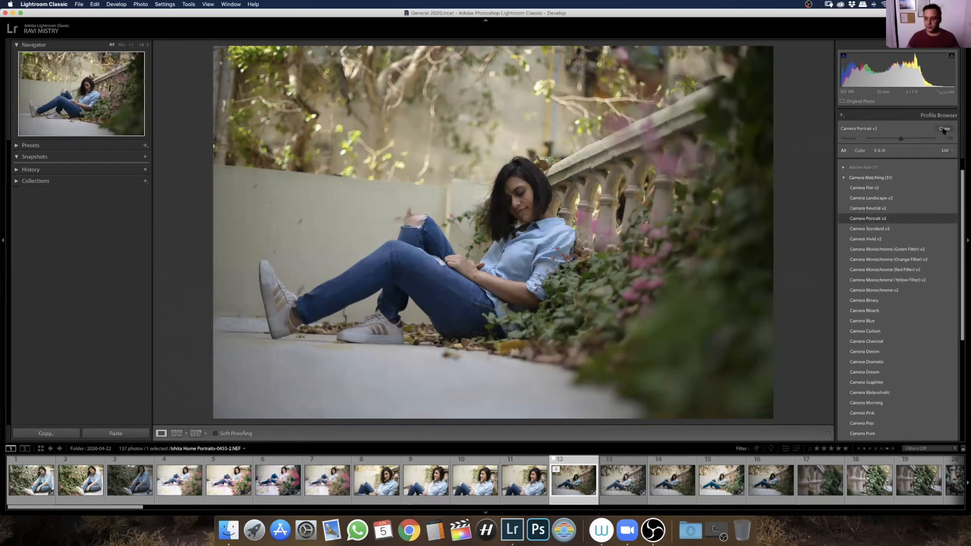
double_click(885, 218)
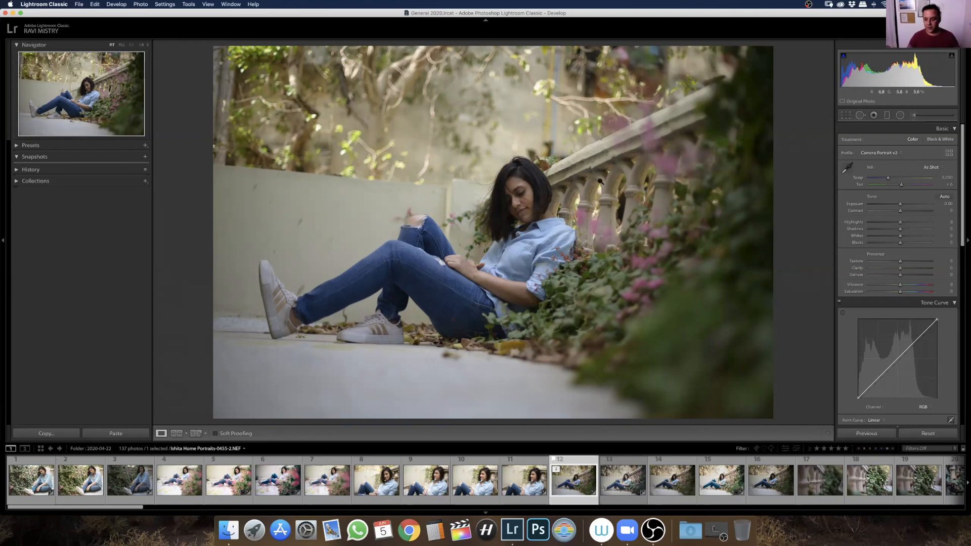
Sample the white balance from the pale ground, compare a sample from the blue shirt, and sample the ground again
click(848, 168)
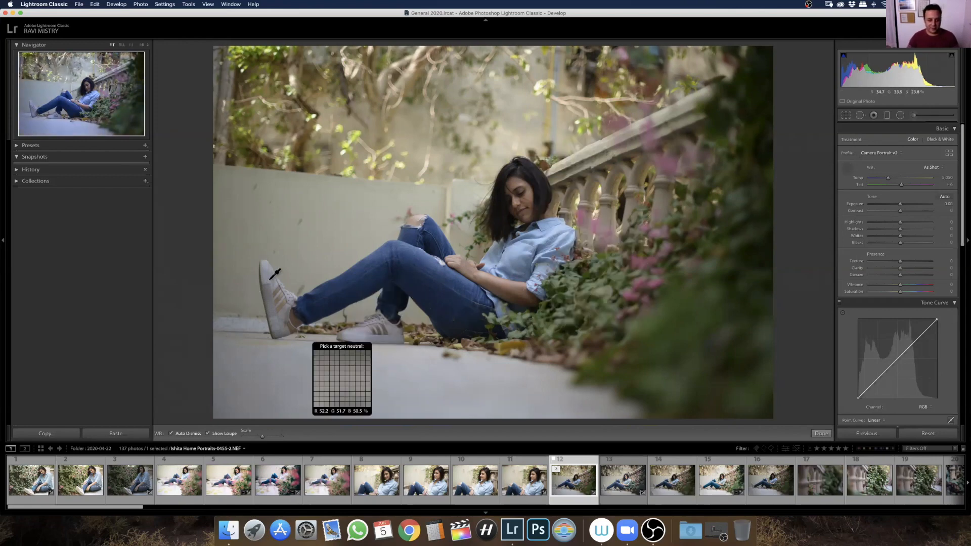
click(462, 408)
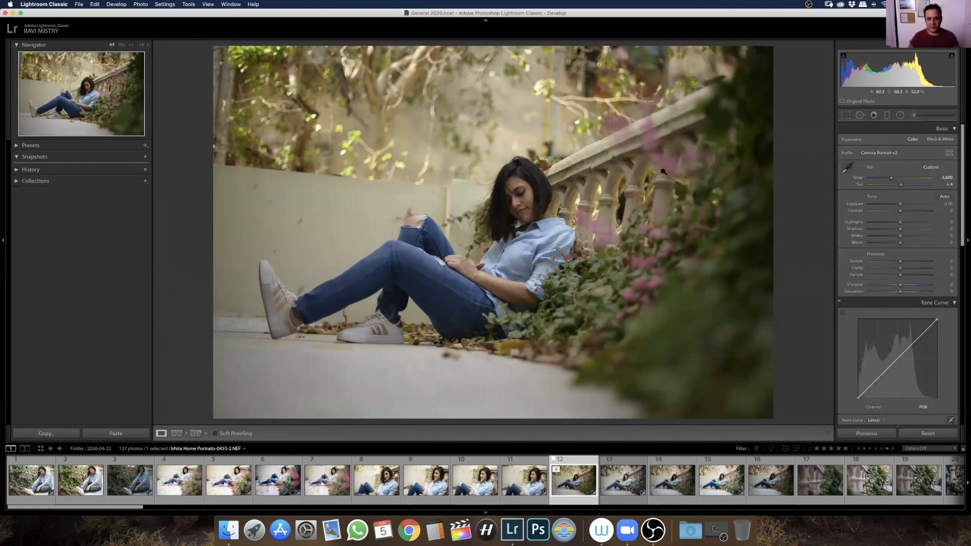
click(848, 168)
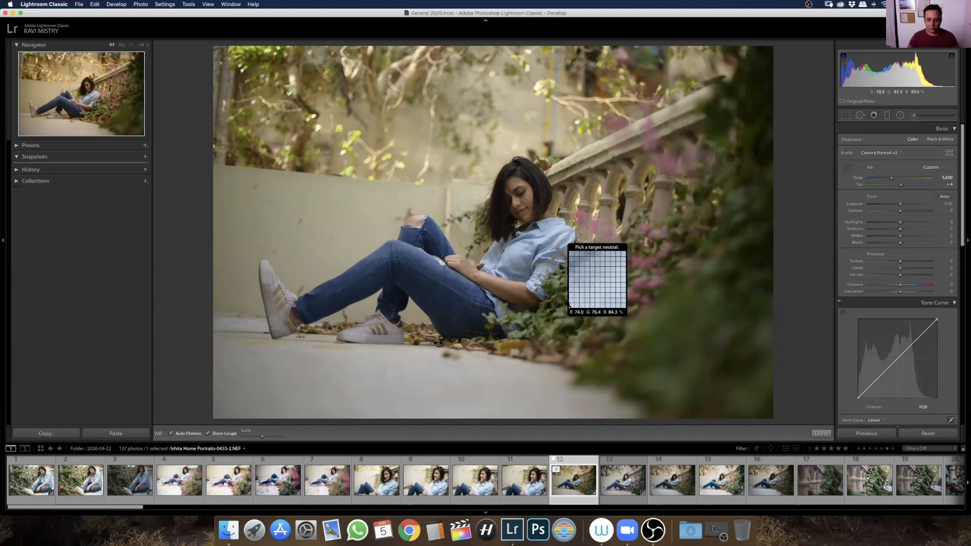
click(561, 234)
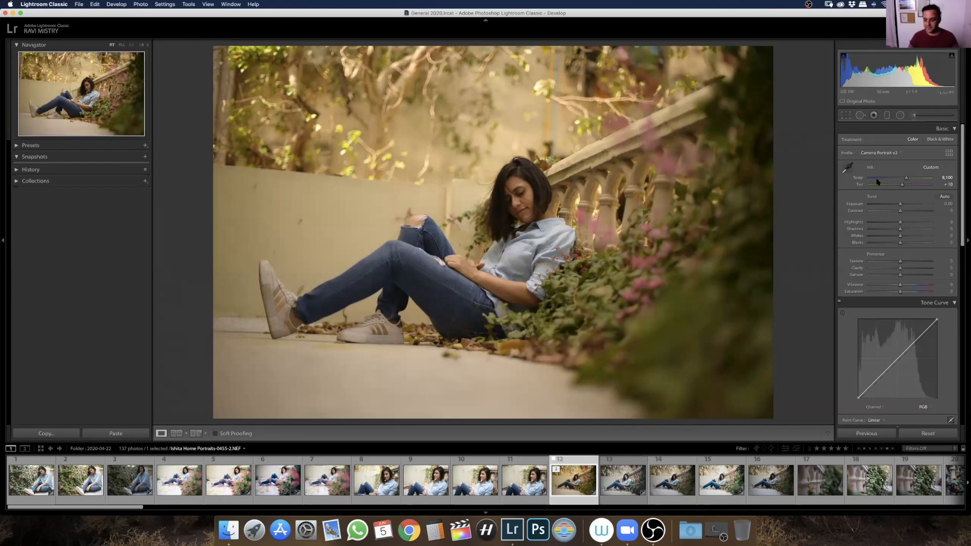
click(848, 168)
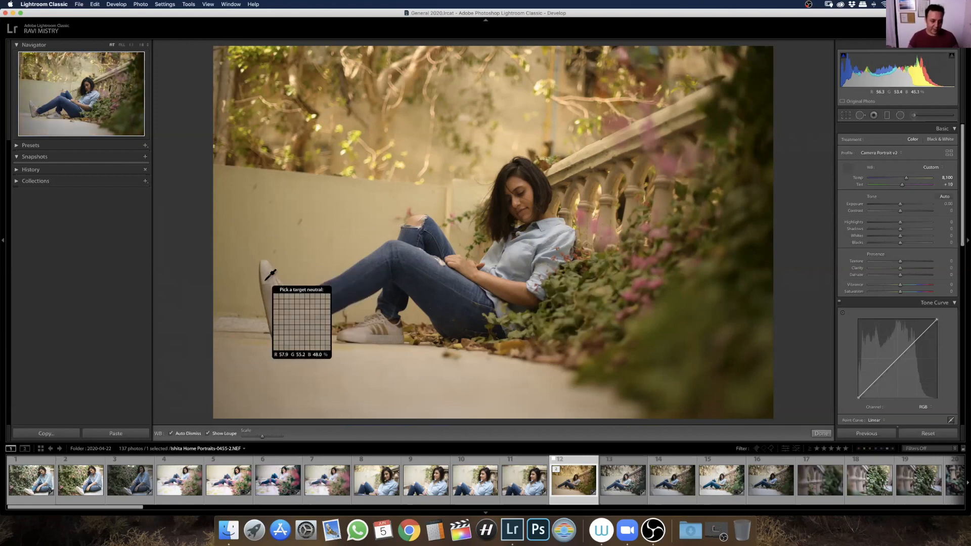
click(300, 361)
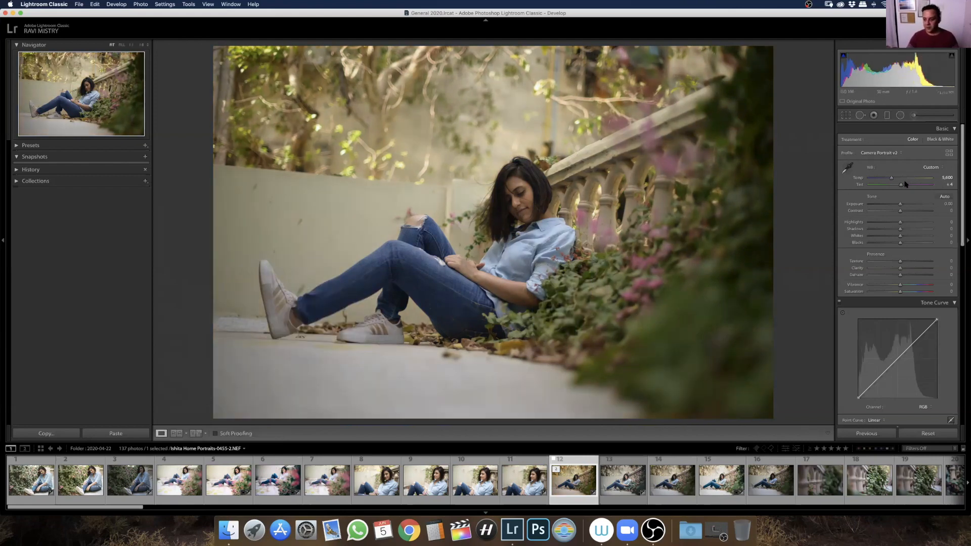
Set the photo's white balance to the Daylight preset and look over the other white balance presets
click(931, 167)
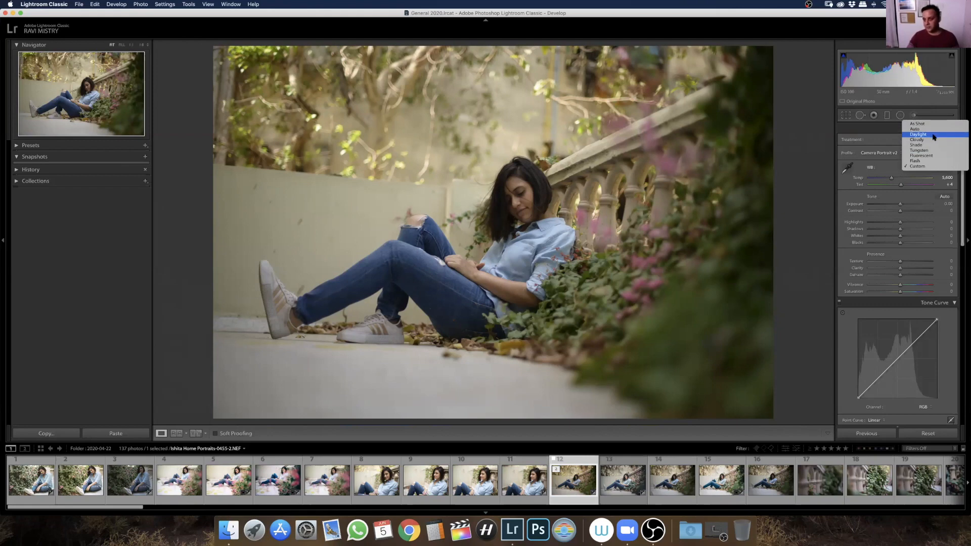
click(929, 136)
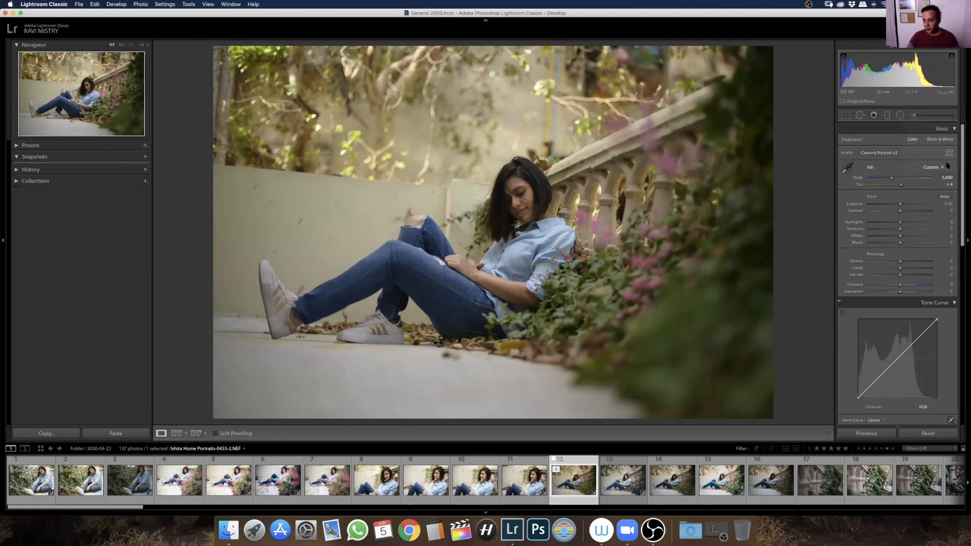
click(931, 168)
click(909, 167)
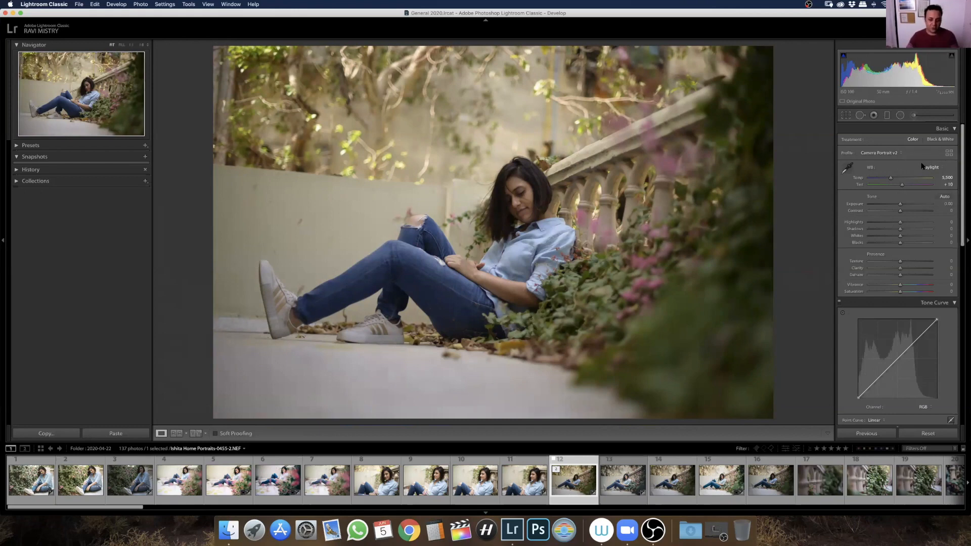
click(928, 167)
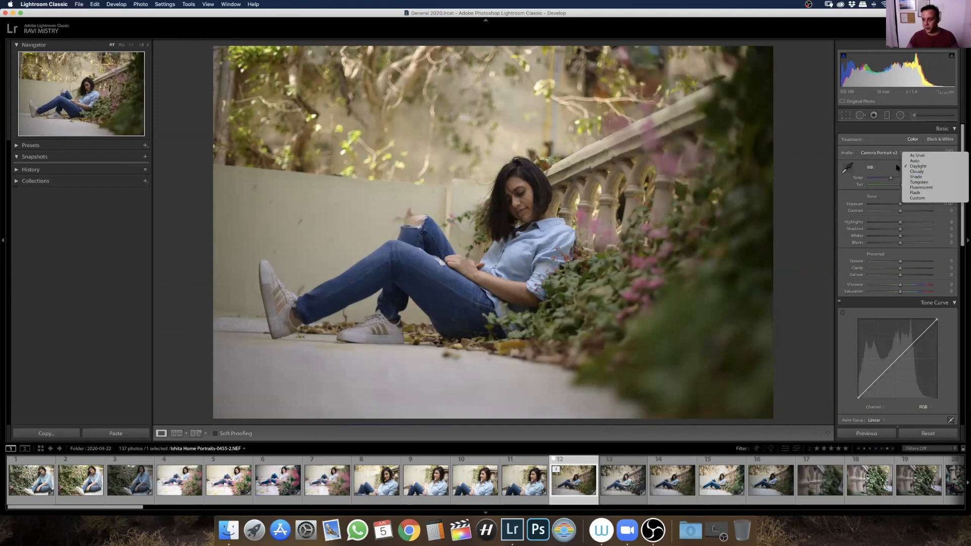
click(862, 195)
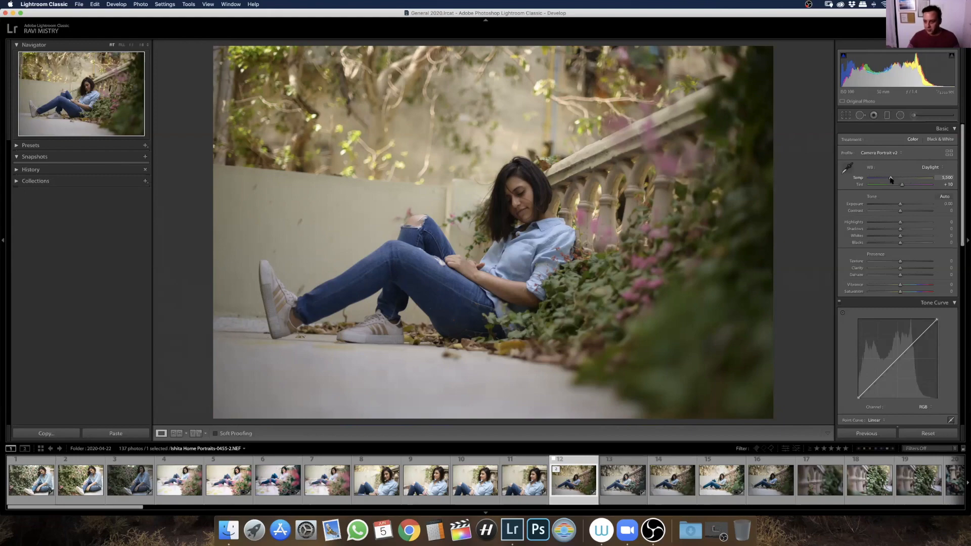
Try a warmer Temp and a Tint of +57 on the photo, and undo both changes
drag(891, 178, 912, 188)
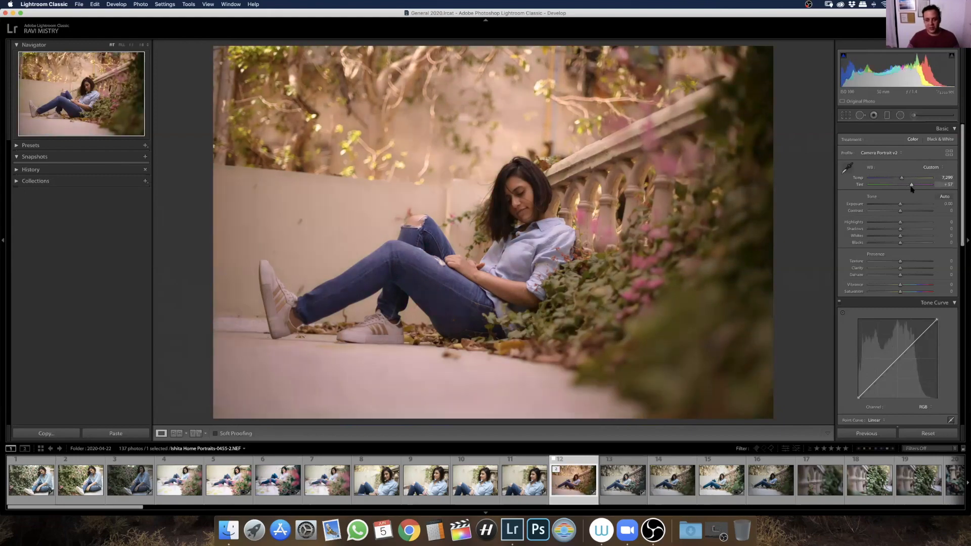
key(super+z)
key(super+z)
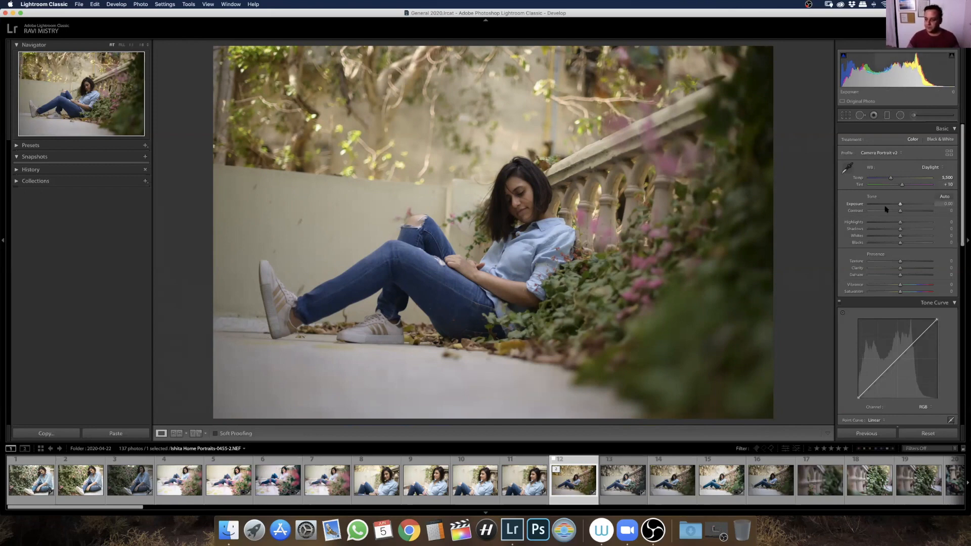
Raise Exposure to +0.65 and Contrast to +26
drag(903, 206, 903, 205)
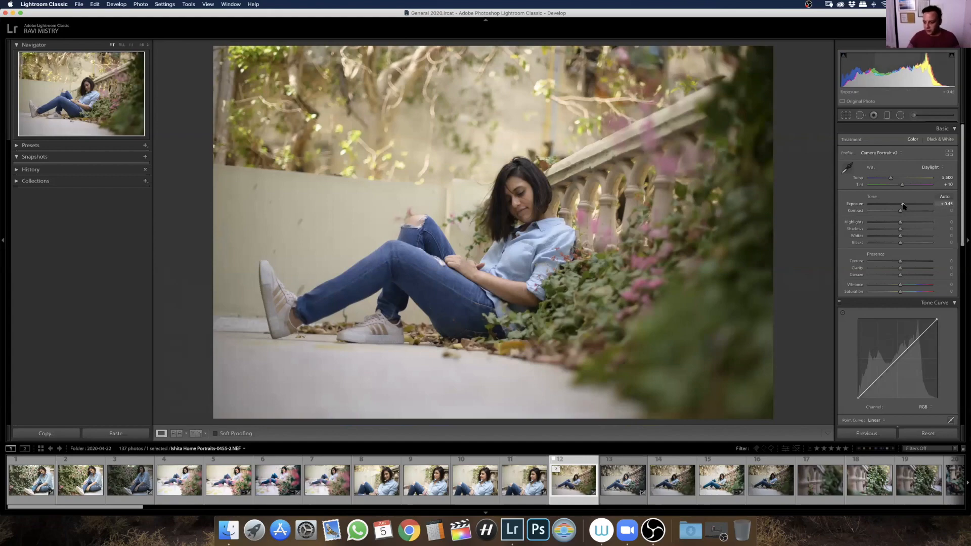
drag(904, 205, 904, 206)
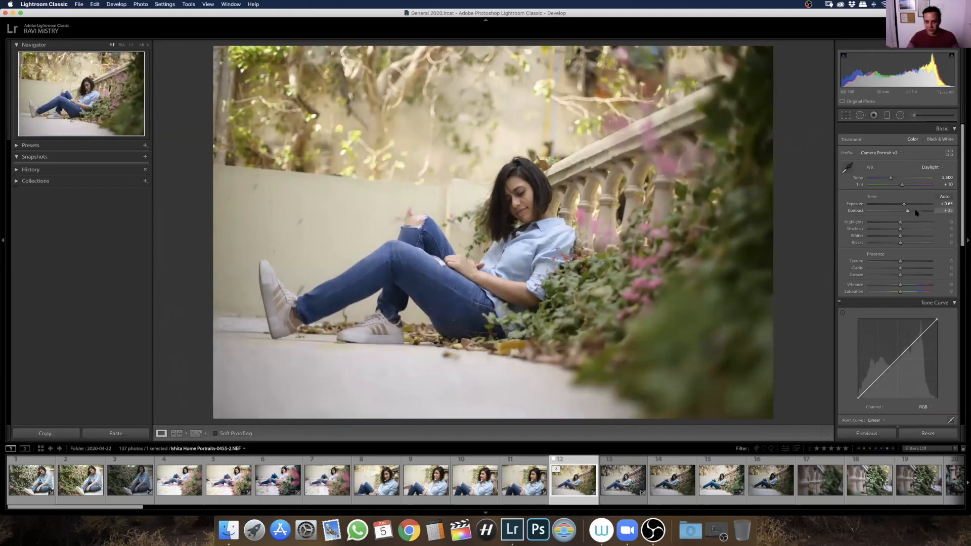
drag(901, 213, 915, 214)
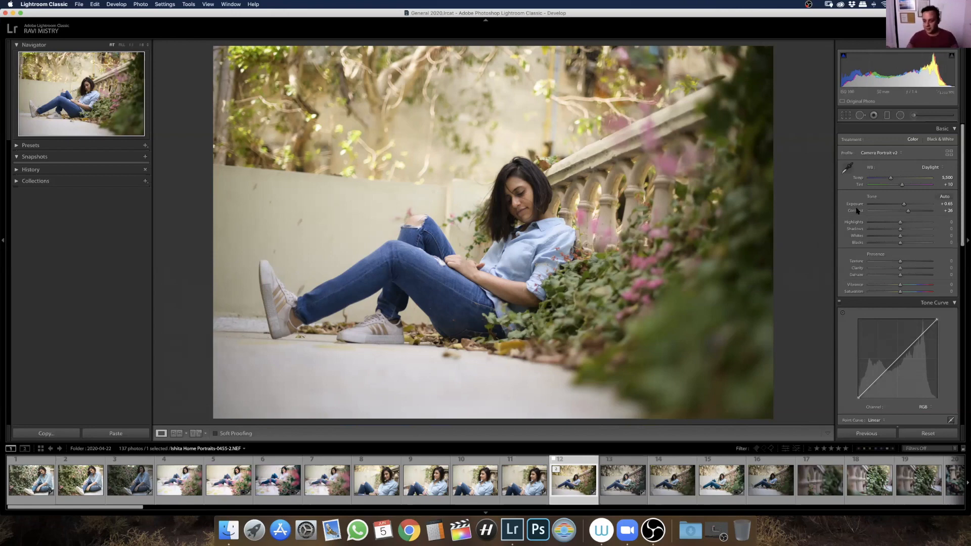
Reset Contrast to 0, and set Highlights to -56, Shadows to +22, Whites to +4 and Blacks to -30
drag(873, 227, 907, 230)
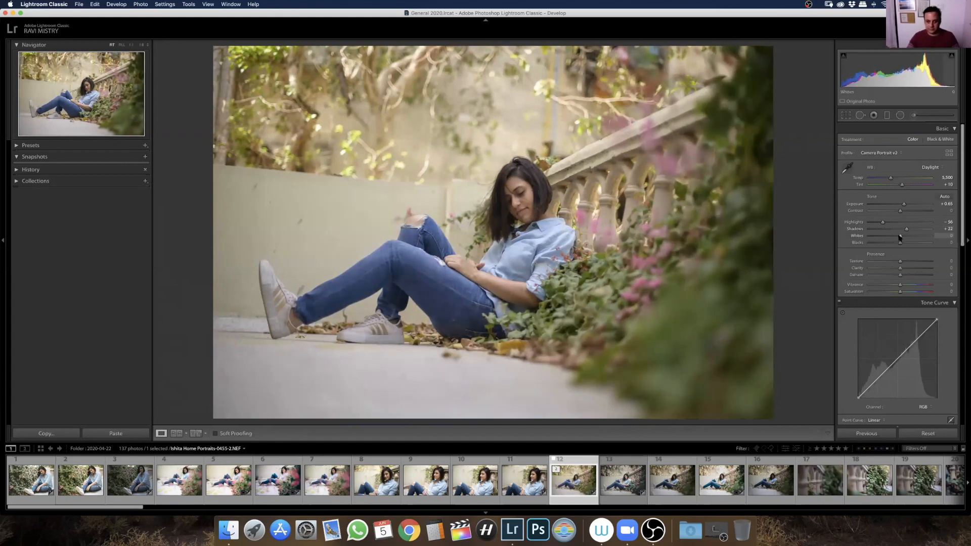
mouse_move(893, 236)
mouse_down()
mouse_move(915, 237)
mouse_move(893, 244)
mouse_up()
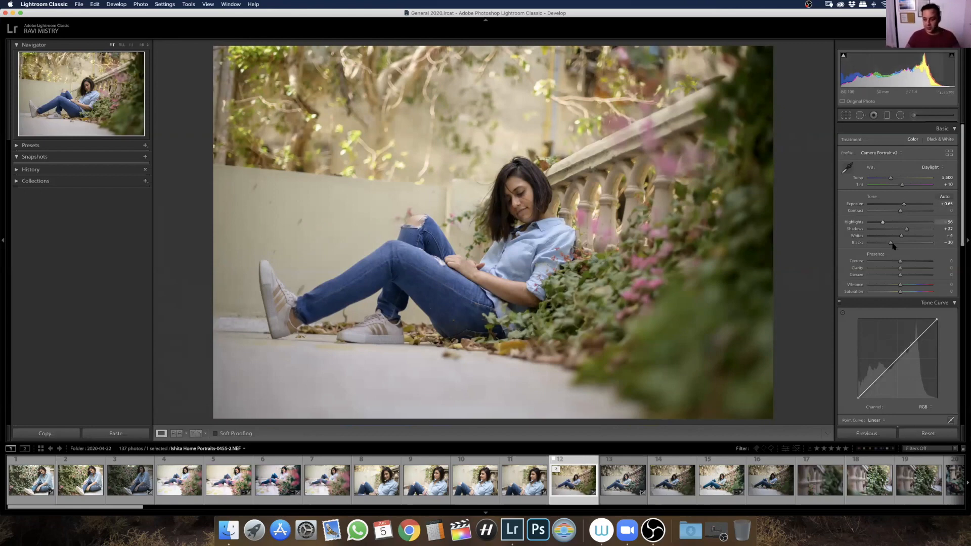
Set Highlights to -57, preview the shadow clipping with Blacks at -100, and set Blacks to -32
drag(891, 244, 888, 244)
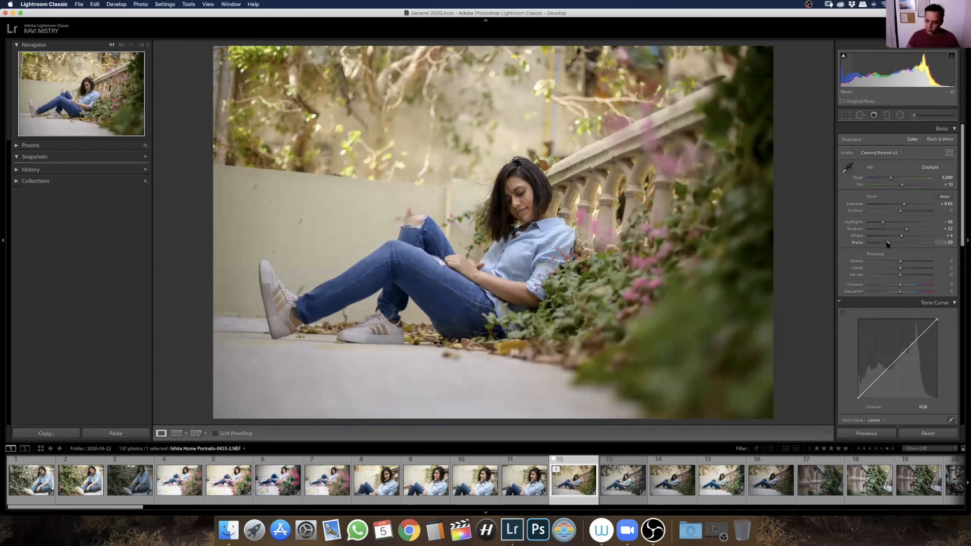
drag(883, 223, 868, 243)
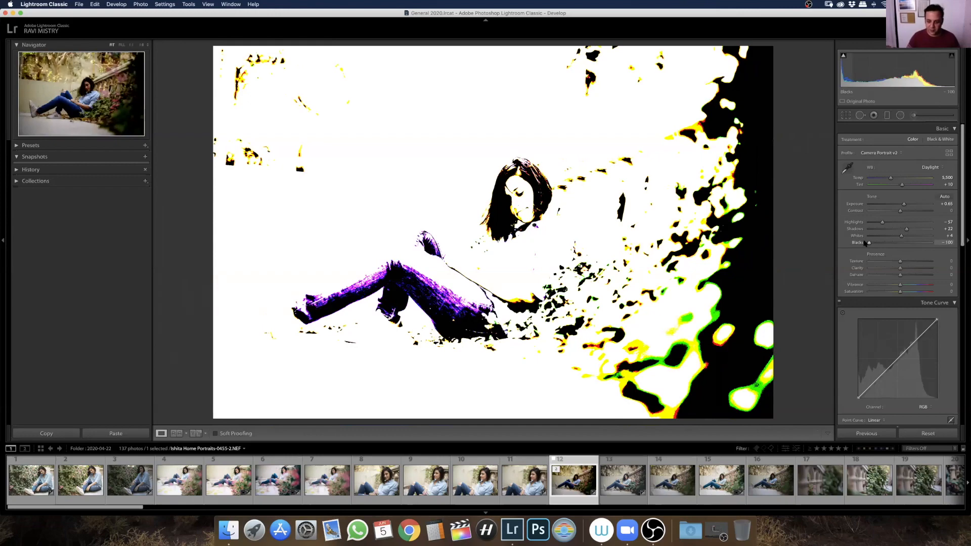
drag(866, 244, 890, 244)
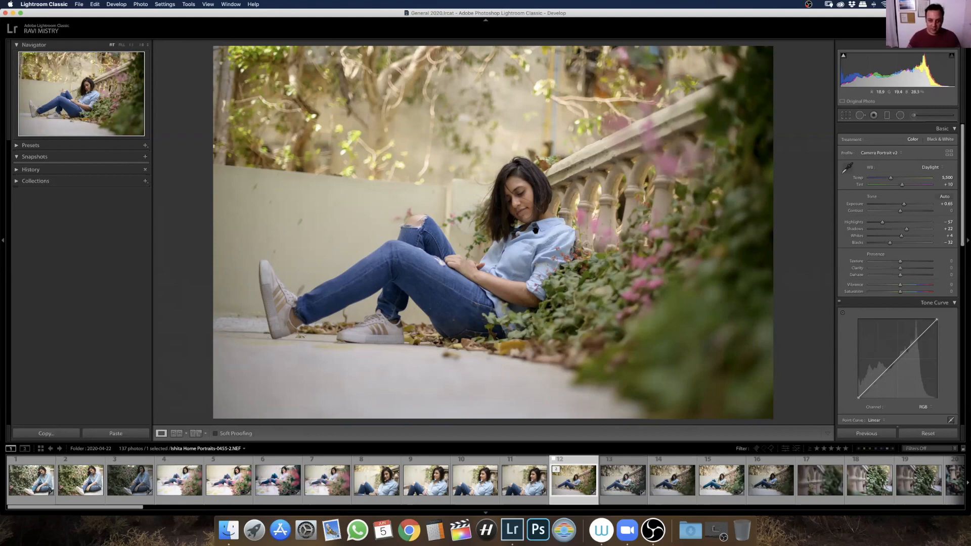
Enlarge the photo around the woman, try different Texture amounts, and reset Texture to 0
click(535, 229)
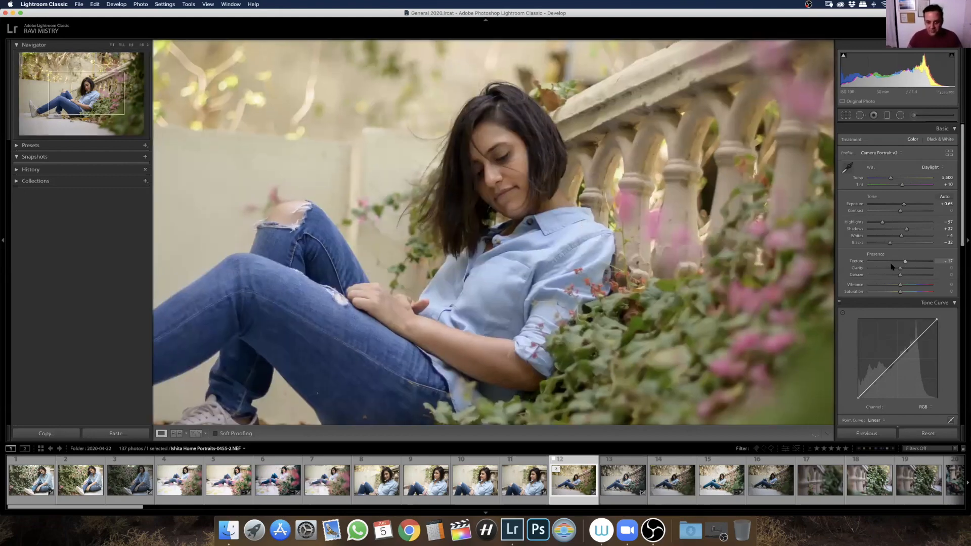
drag(919, 261, 916, 267)
double_click(859, 262)
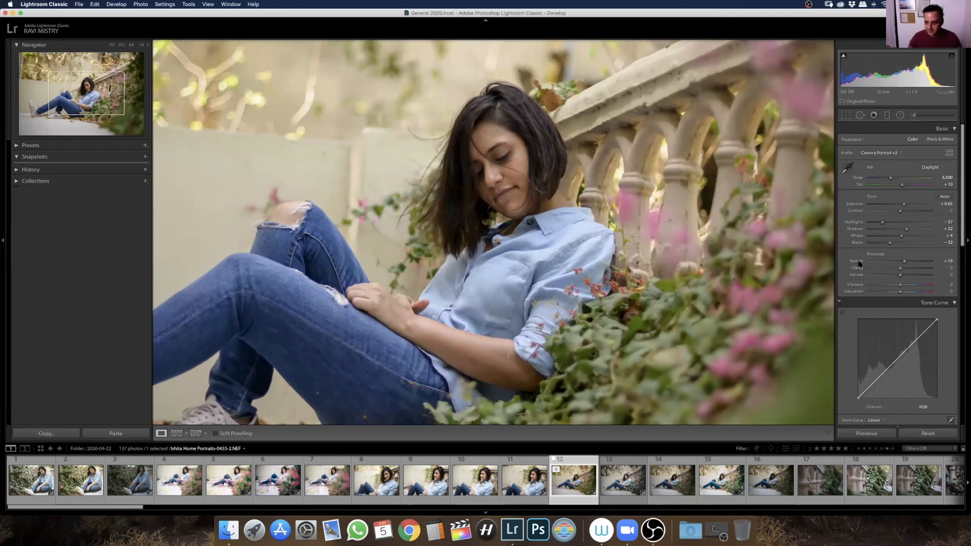
Set Clarity to +41, check the effect on the face and balustrade, and raise it to +68
click(912, 270)
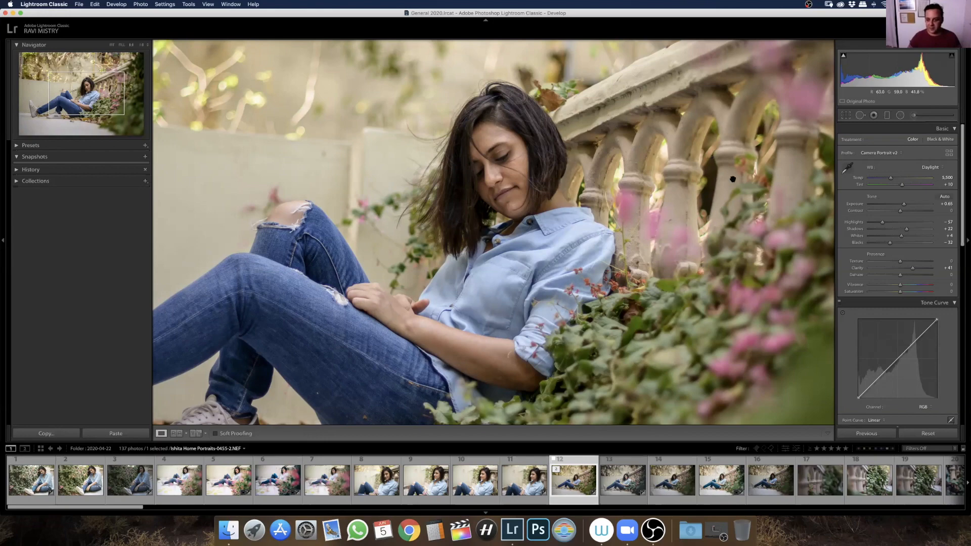
drag(648, 229, 595, 259)
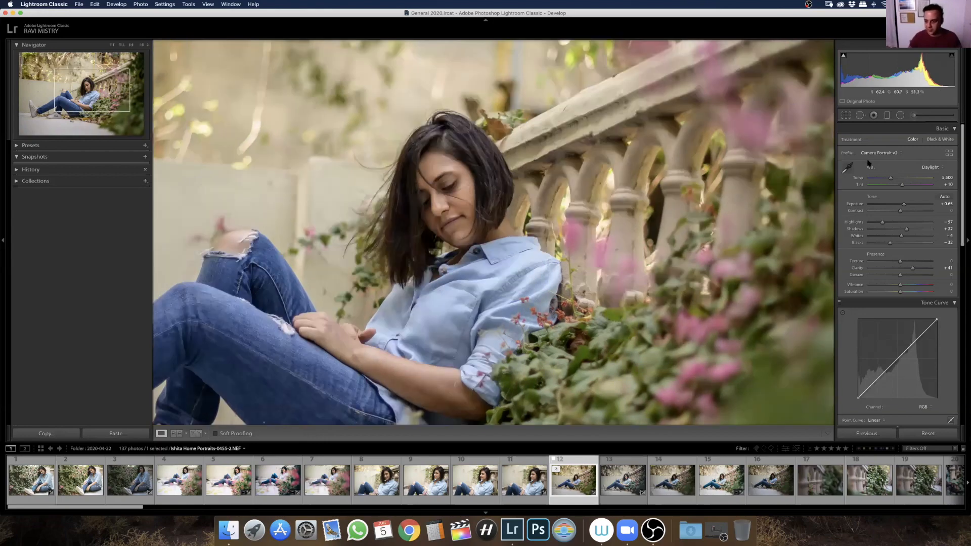
drag(907, 272, 921, 271)
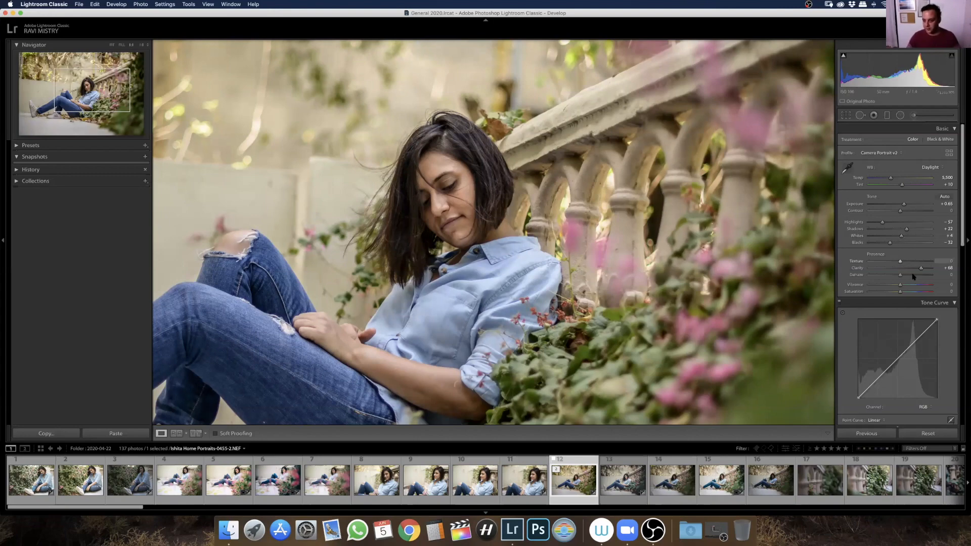
Reset Clarity to 0, then try Dehaze at +47 on the whole photo and reset it to 0
double_click(857, 268)
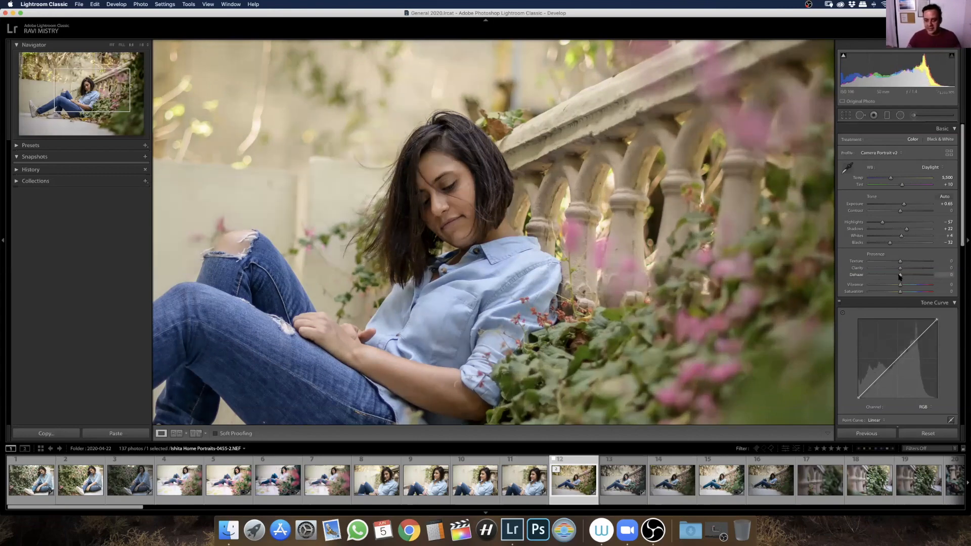
drag(910, 279, 922, 277)
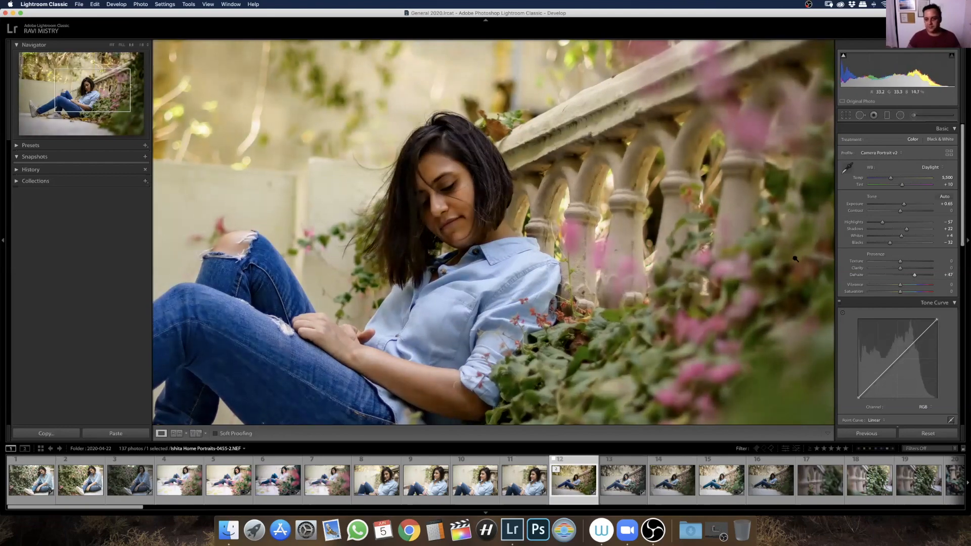
key(z)
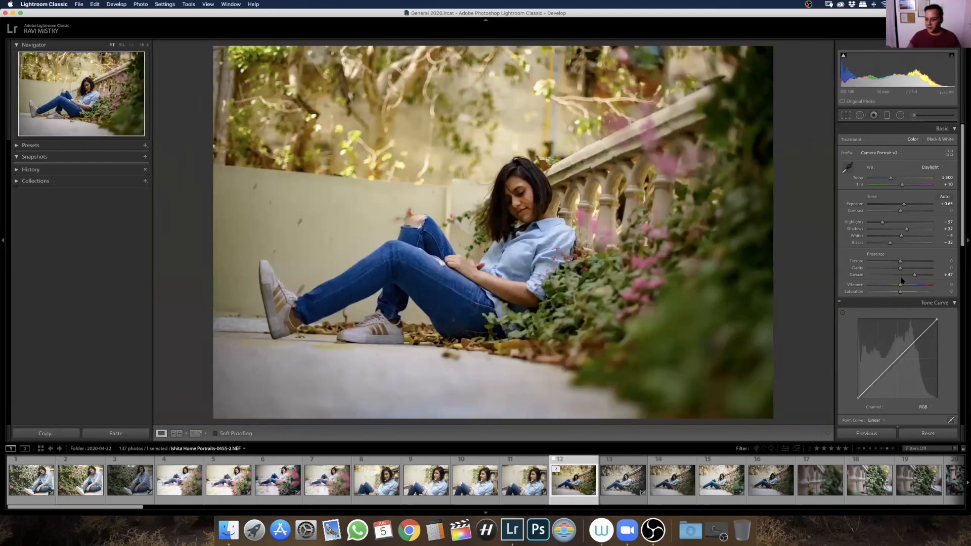
key(super+z)
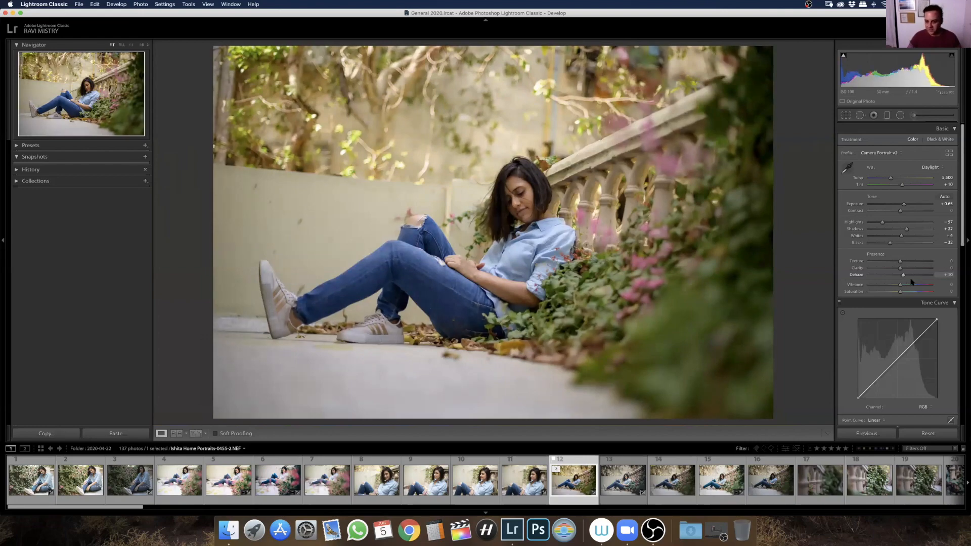
key(super+shift+z)
double_click(866, 276)
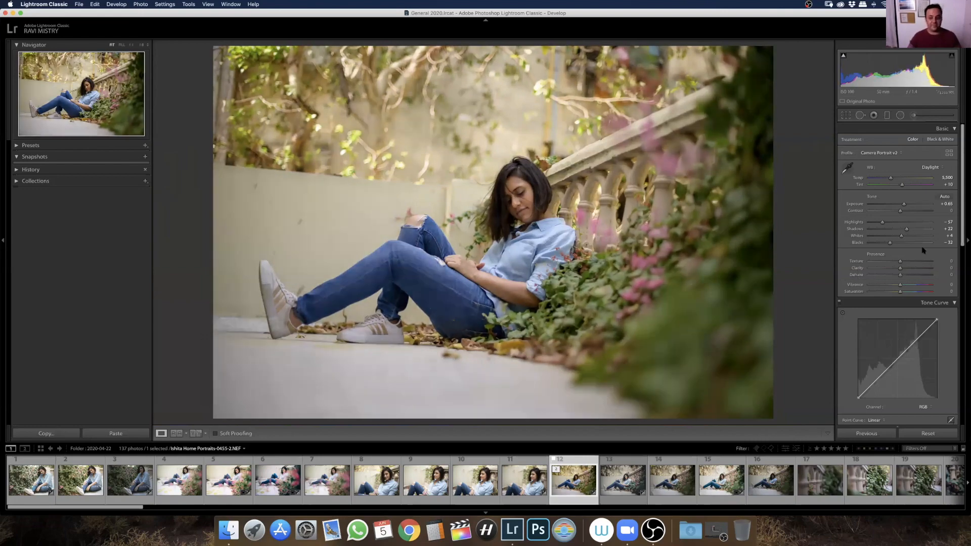
Try Saturation at +100 and Vibrance at +77 on the portrait, resetting each to 0
scroll(859, 296, down, 4)
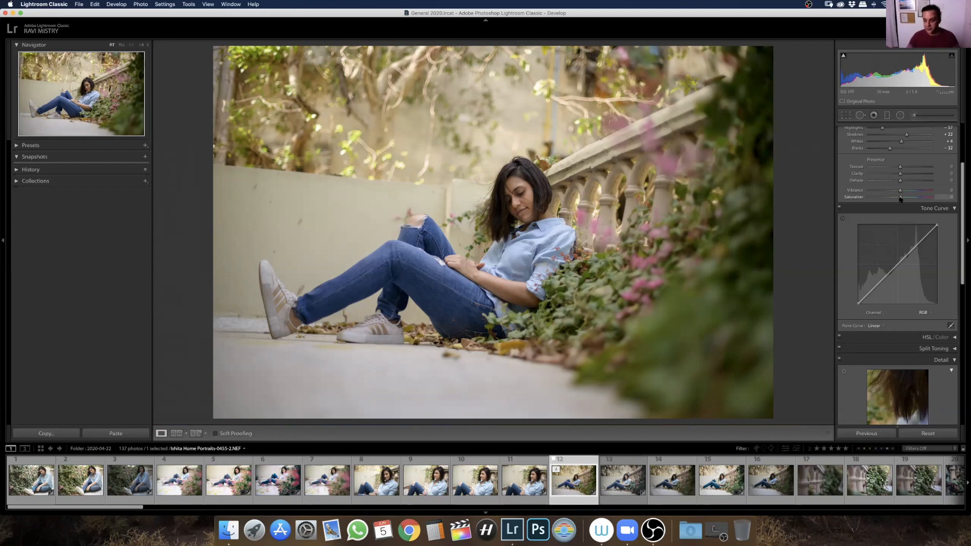
drag(900, 197, 936, 198)
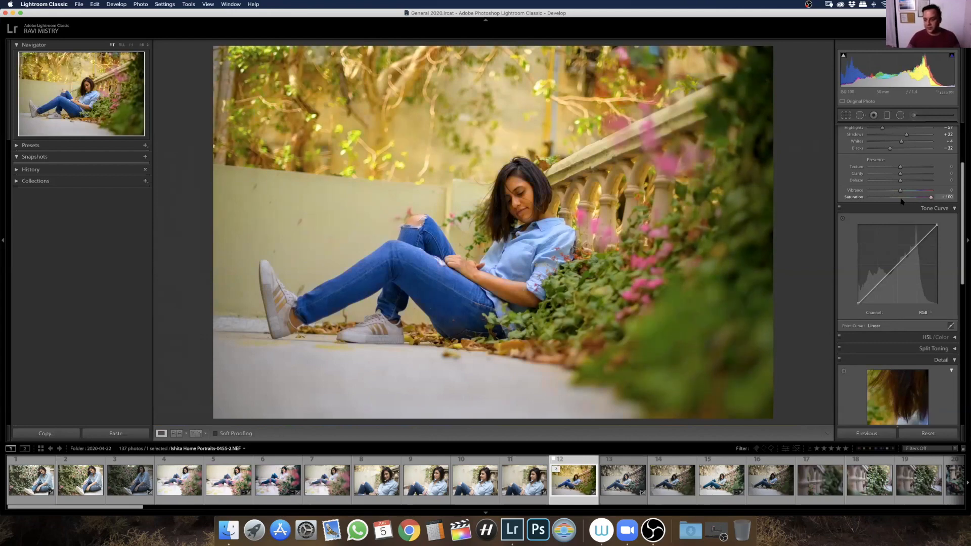
double_click(857, 198)
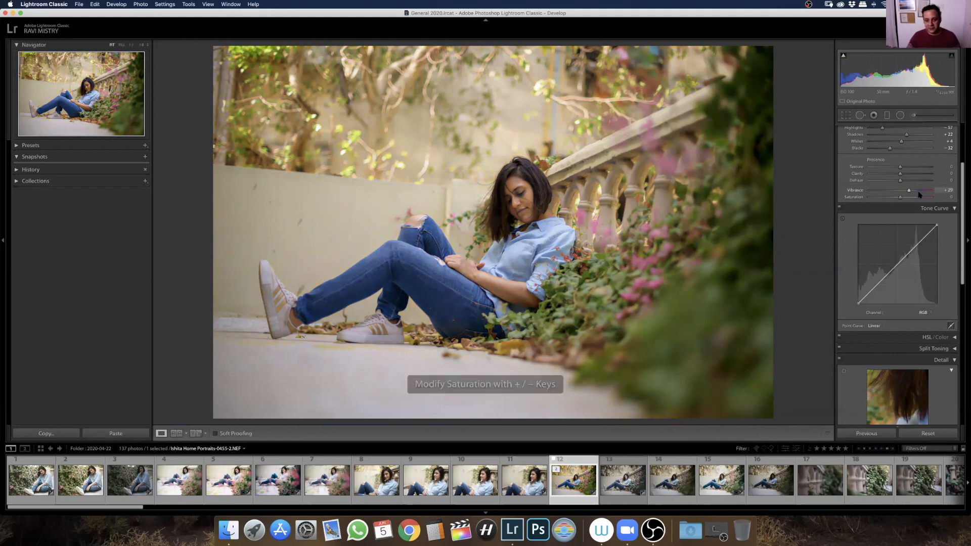
drag(919, 192, 923, 192)
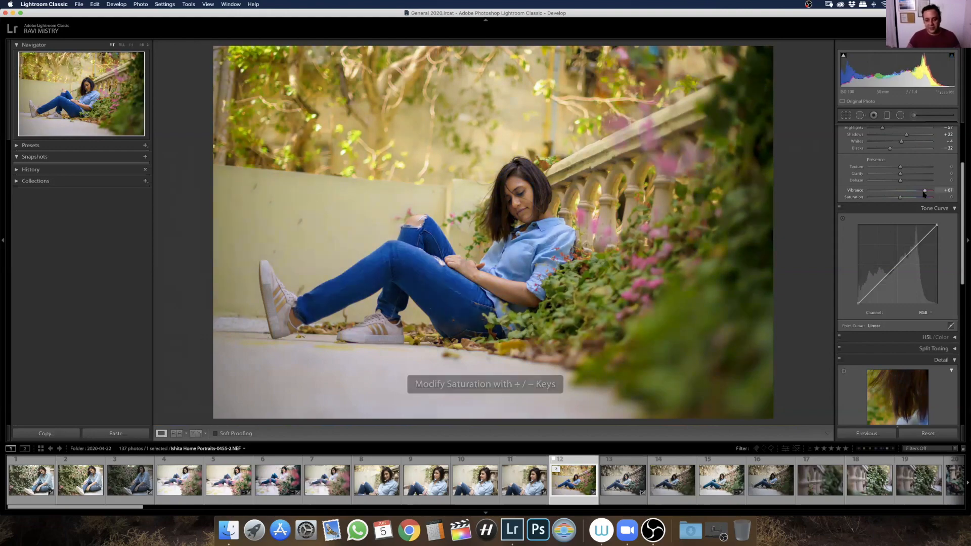
double_click(861, 192)
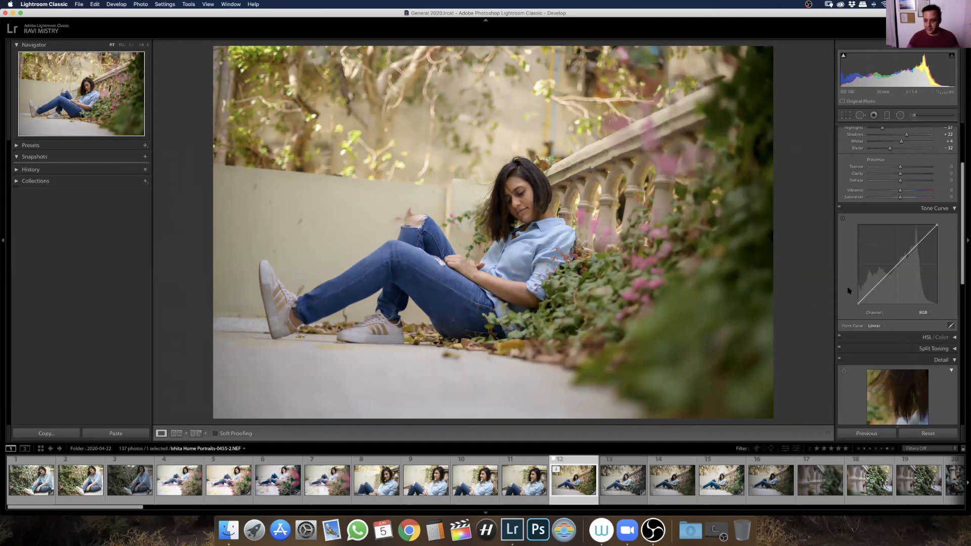
Collapse the Basic and Tone Curve adjustment sections
scroll(925, 202, up, 3)
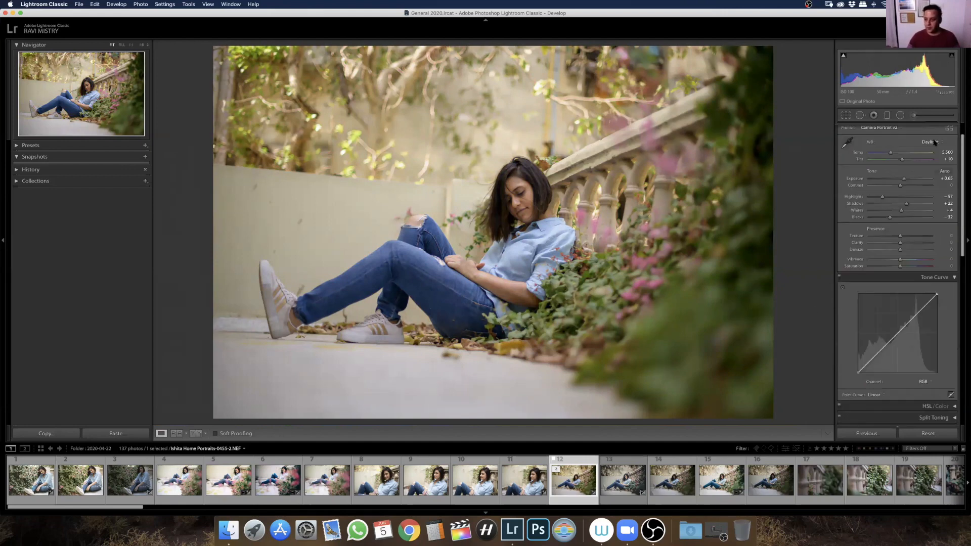
scroll(926, 185, up, 2)
click(954, 129)
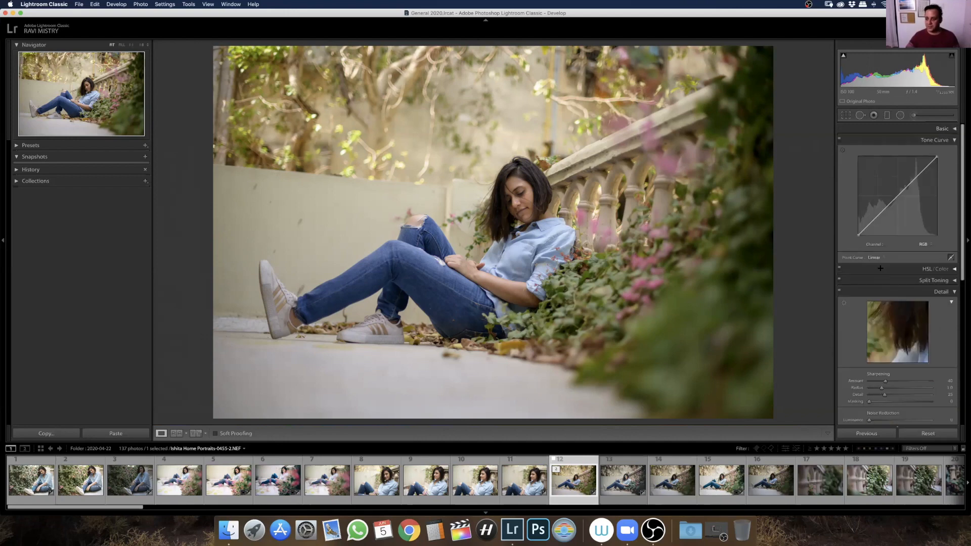
click(955, 140)
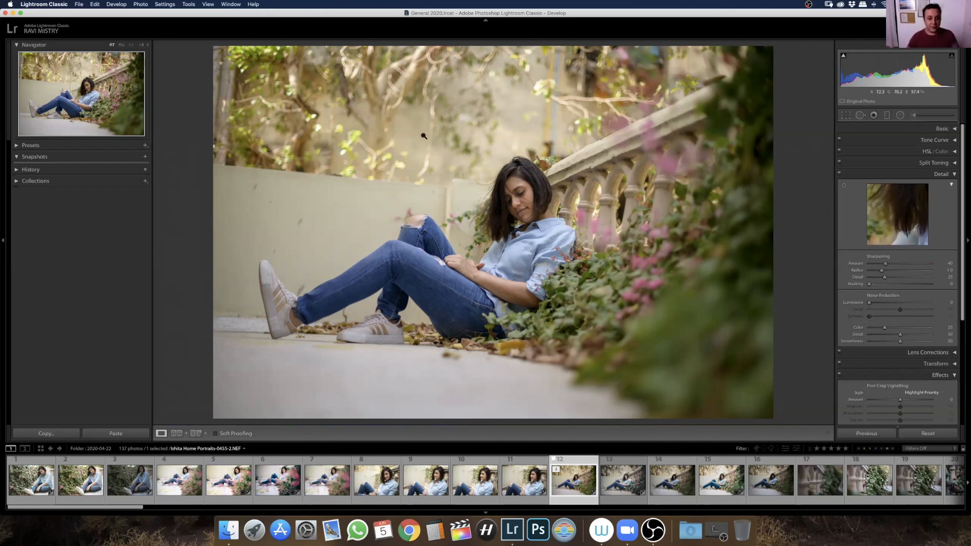
right_click(499, 162)
click(889, 150)
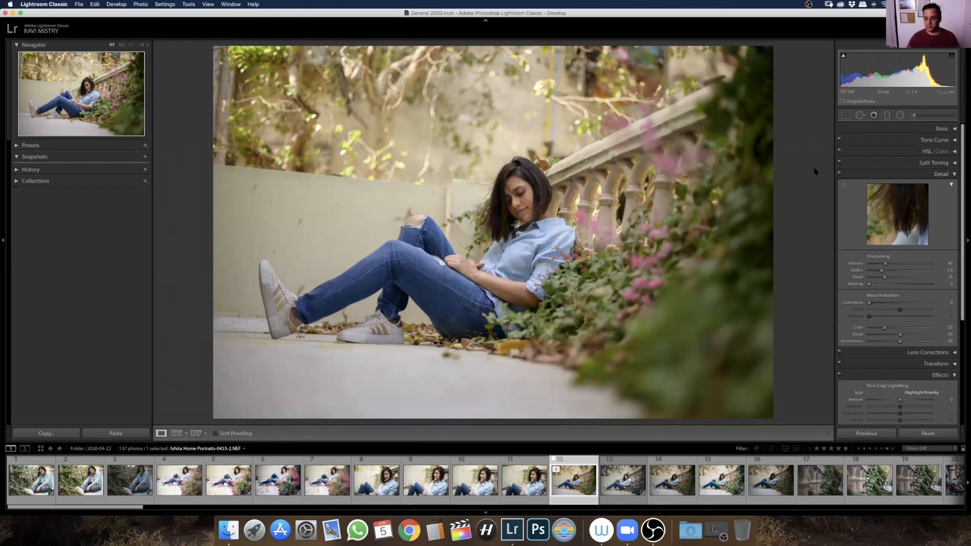
Crop and straighten the portrait by rotating it about 5 degrees counter-clockwise at the original aspect ratio
click(846, 115)
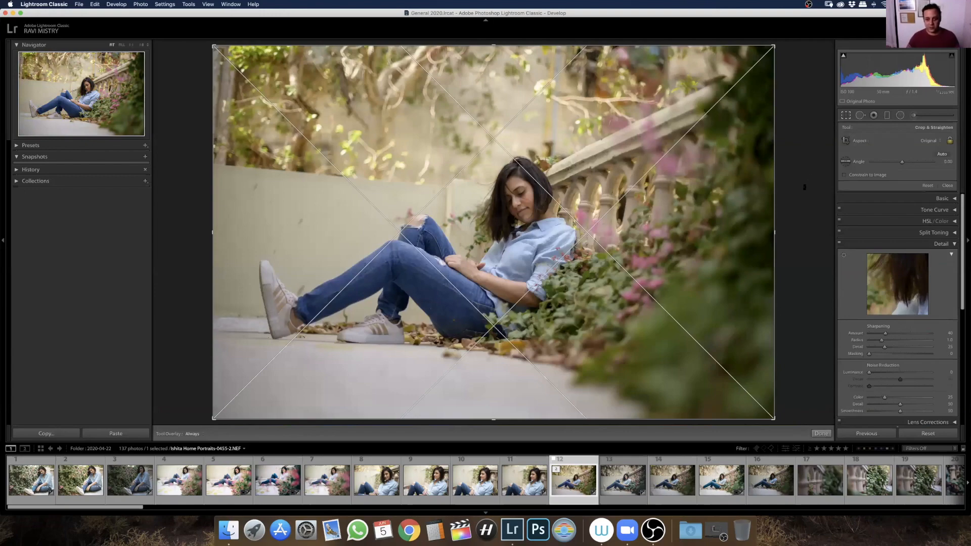
drag(807, 171, 807, 152)
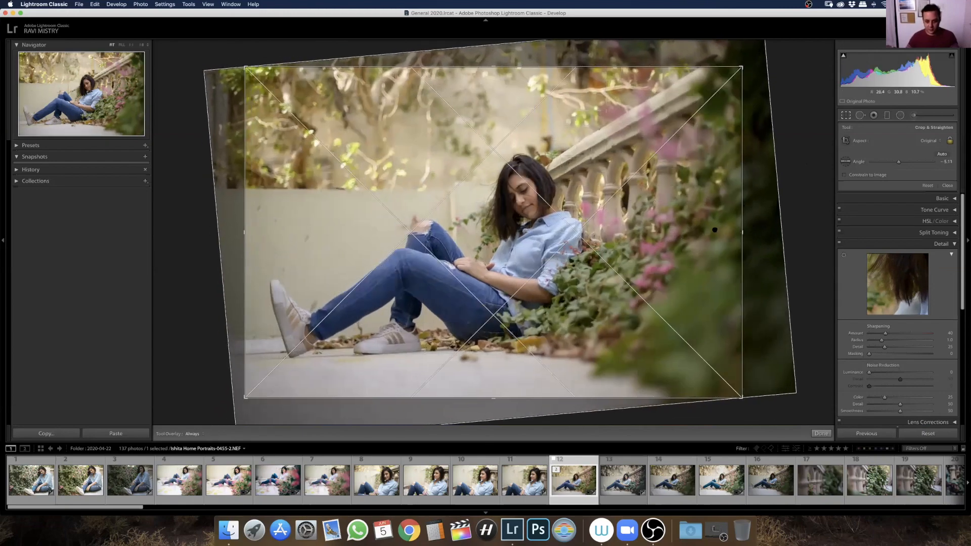
drag(715, 230, 715, 231)
key(Return)
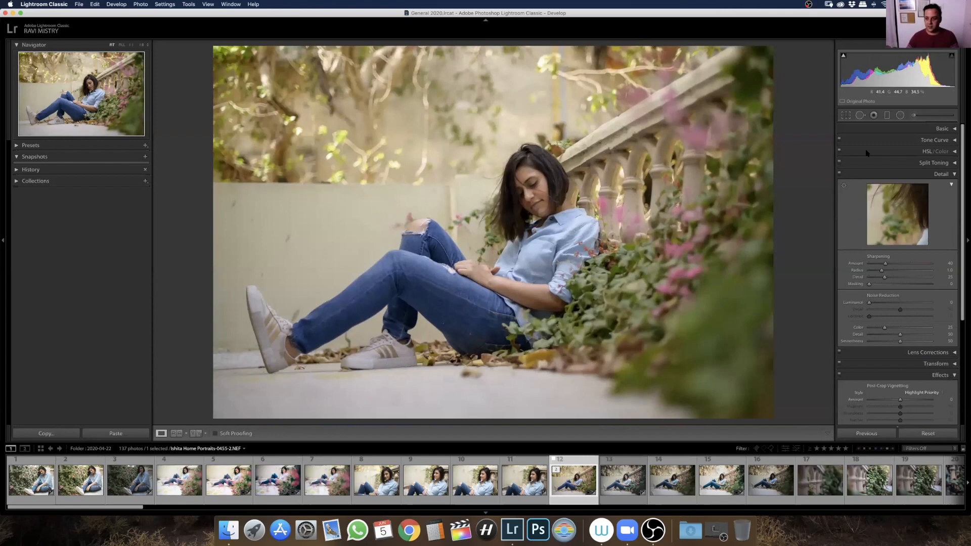
Reopen the portrait's crop, fine-tune the rotation slightly and apply it
click(846, 115)
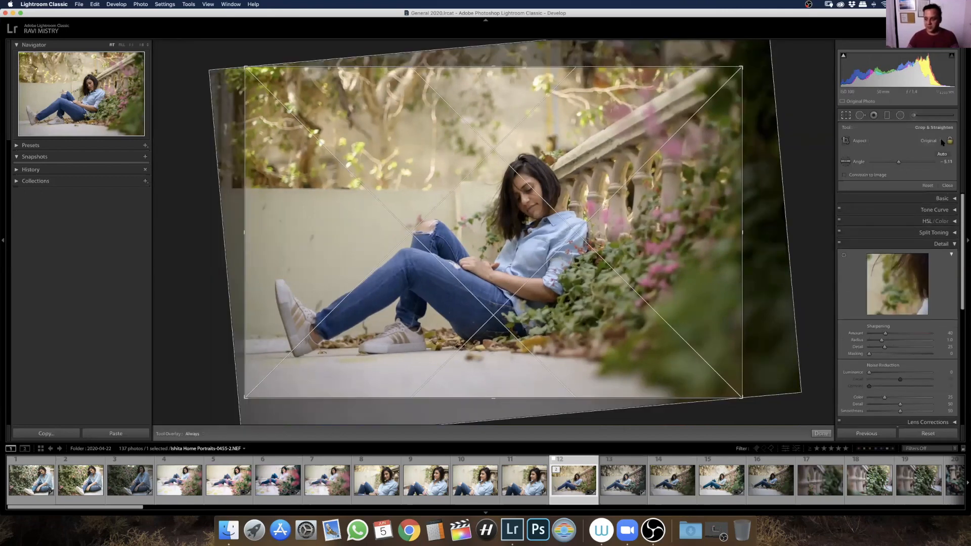
key(Return)
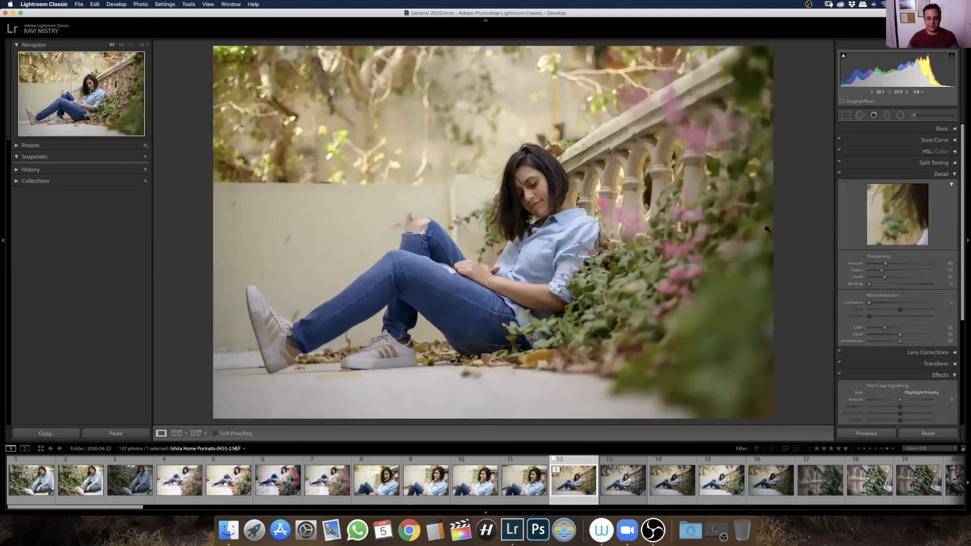
click(846, 116)
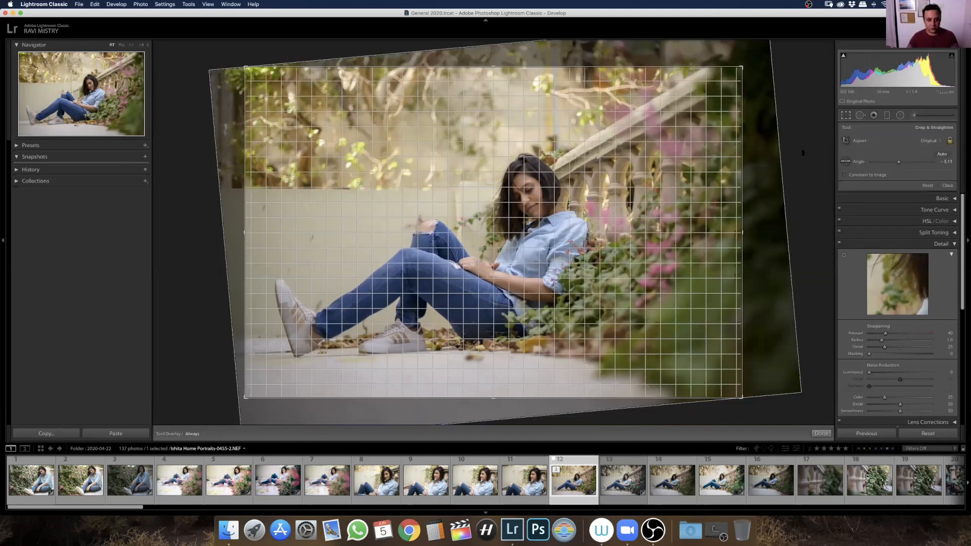
key(Return)
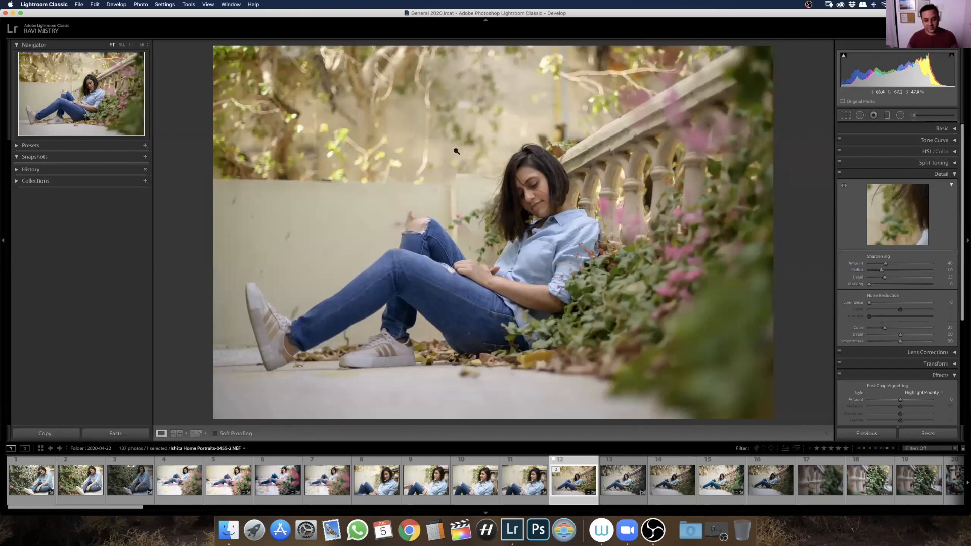
Start exporting the portrait to the hard drive and set the Desktop as the export folder
right_click(465, 146)
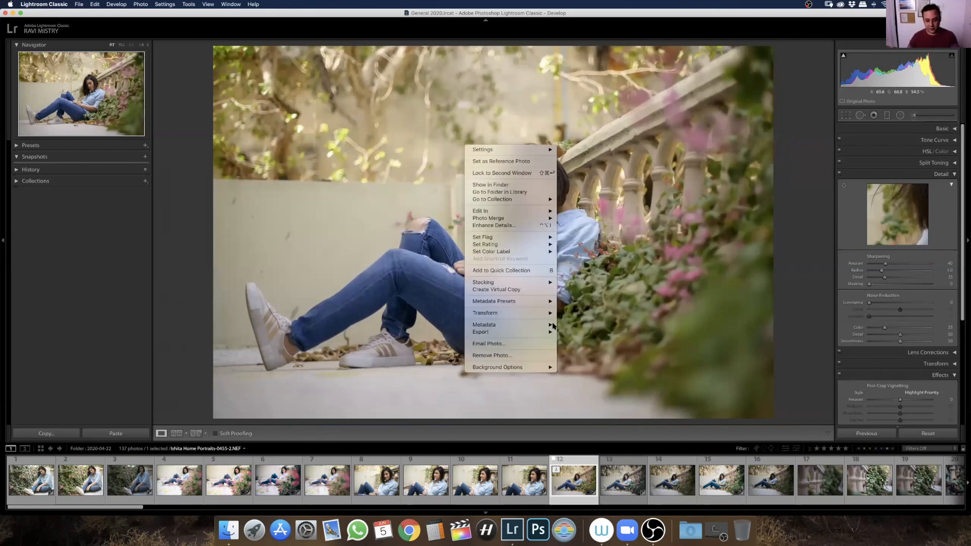
mouse_move(546, 332)
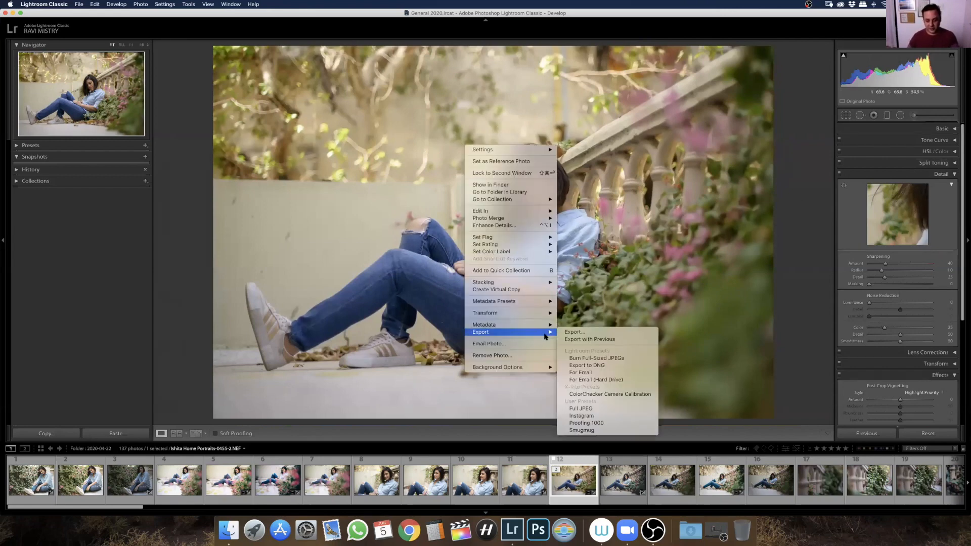
click(595, 332)
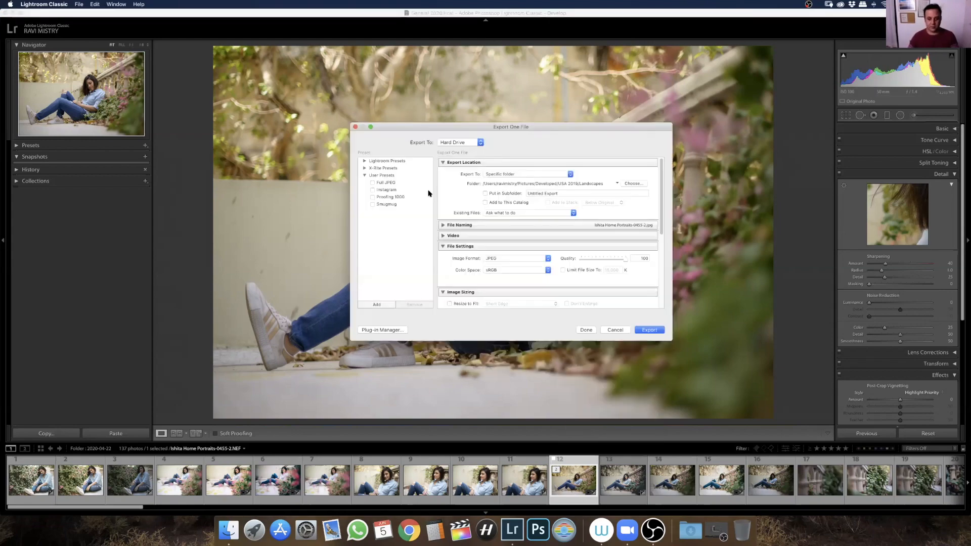
drag(511, 128, 464, 124)
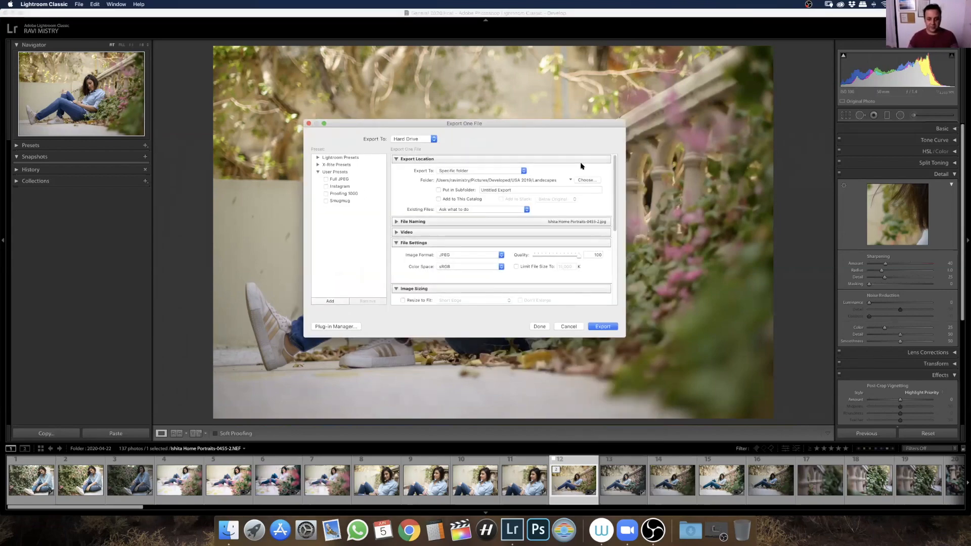
click(586, 182)
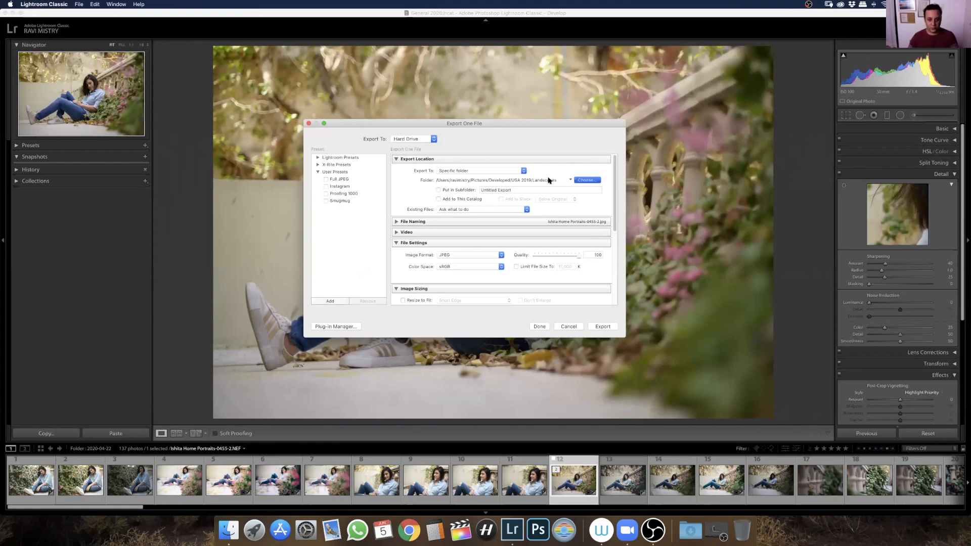
click(302, 177)
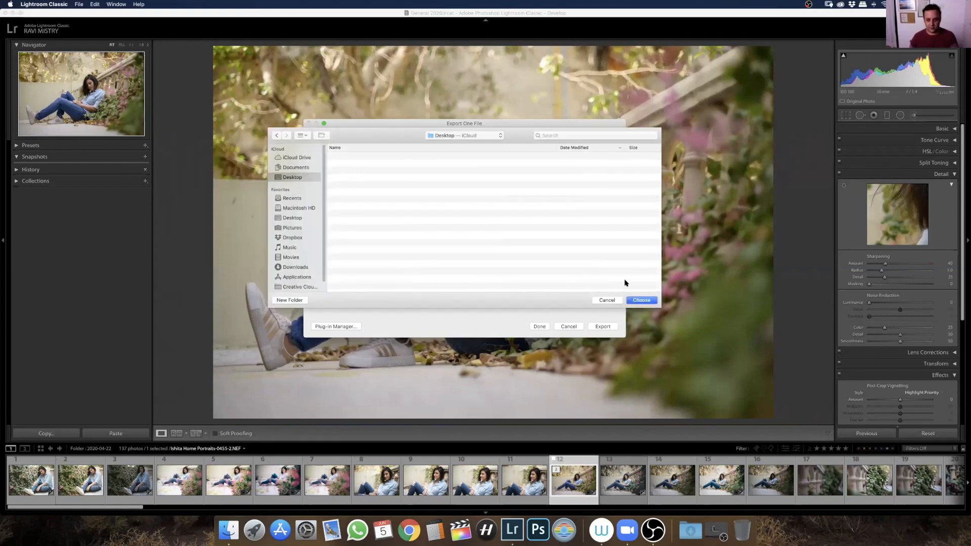
click(641, 301)
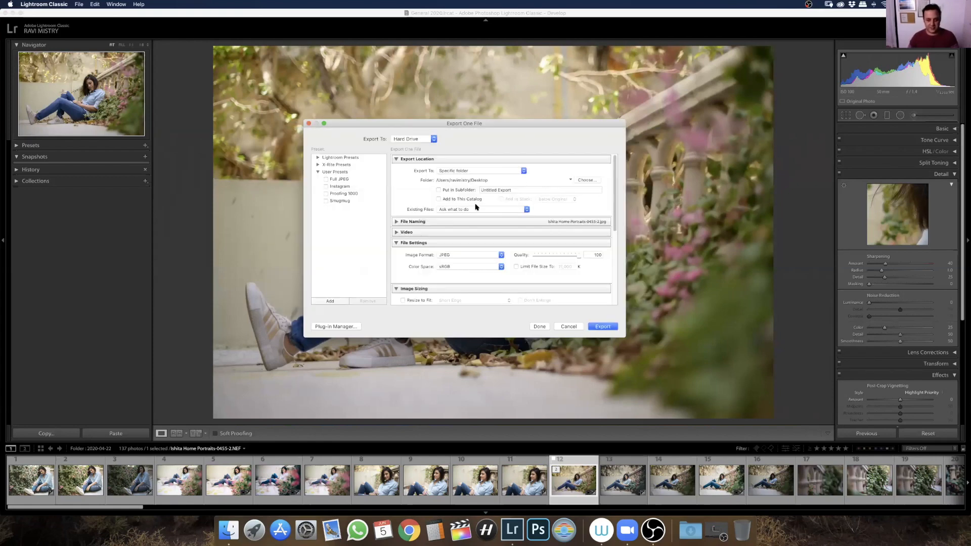
Examine the file naming options and the available image formats for the export
click(396, 222)
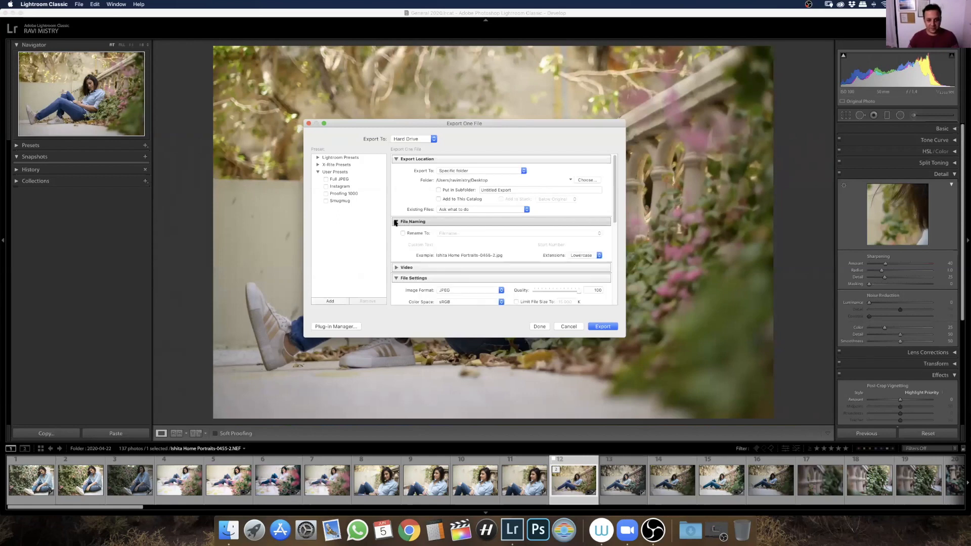
click(397, 222)
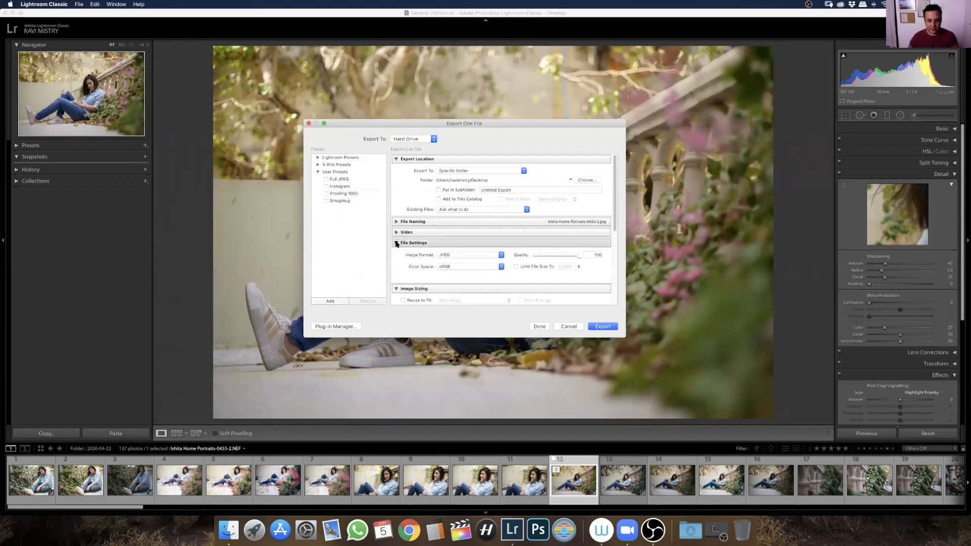
scroll(607, 210, down, 3)
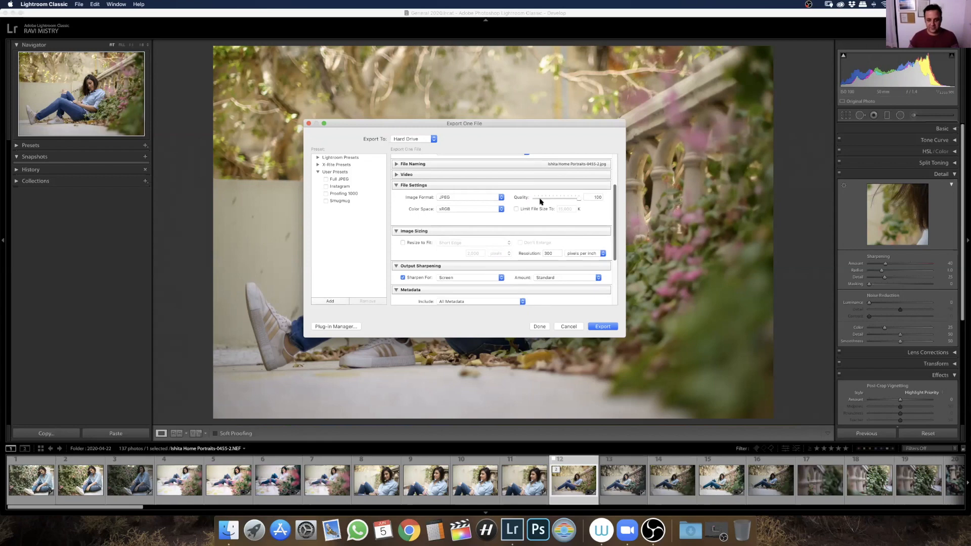
click(470, 198)
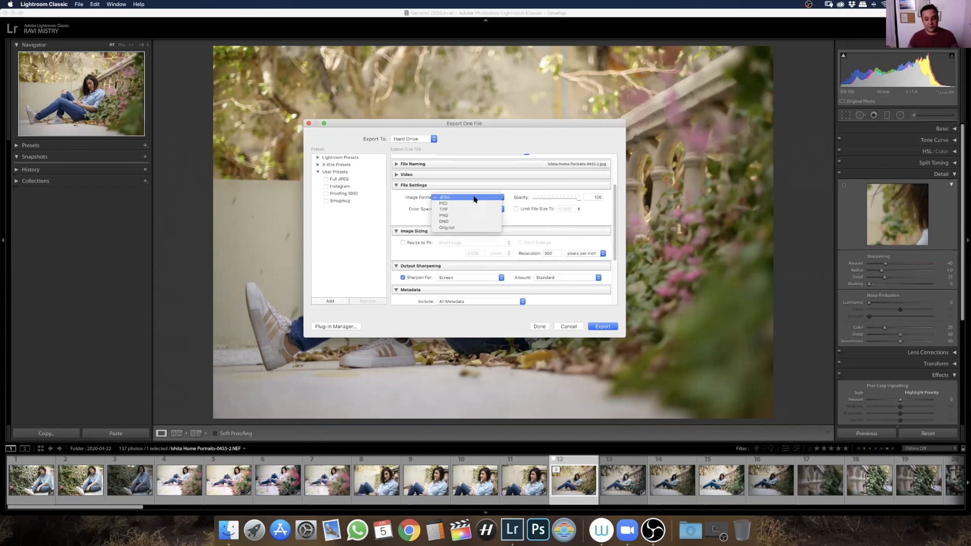
click(406, 220)
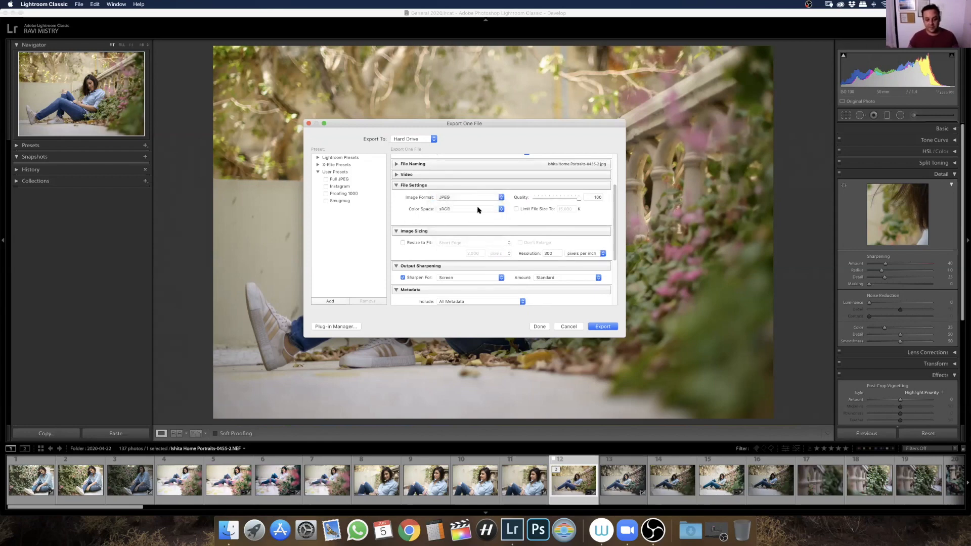
Check the export's color space choices and enable the file size limit for the JPEG
click(470, 210)
click(468, 209)
click(516, 210)
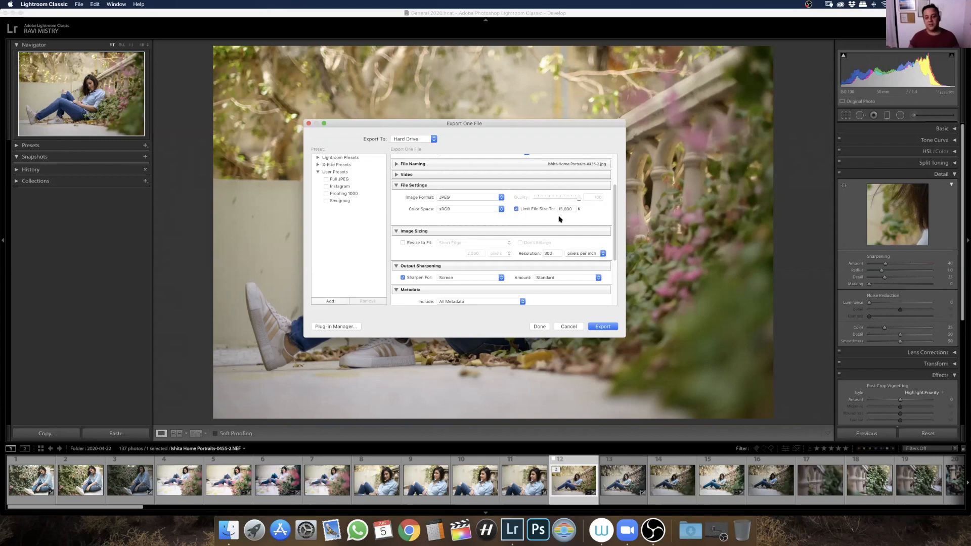
scroll(614, 211, down, 3)
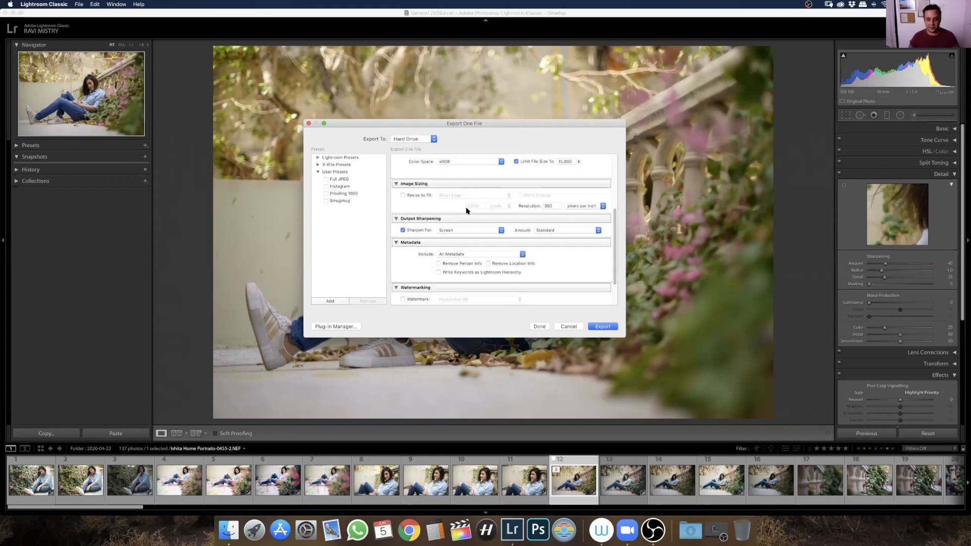
Examine the export's resize-to-fit option and the media choices for output sharpening
click(404, 196)
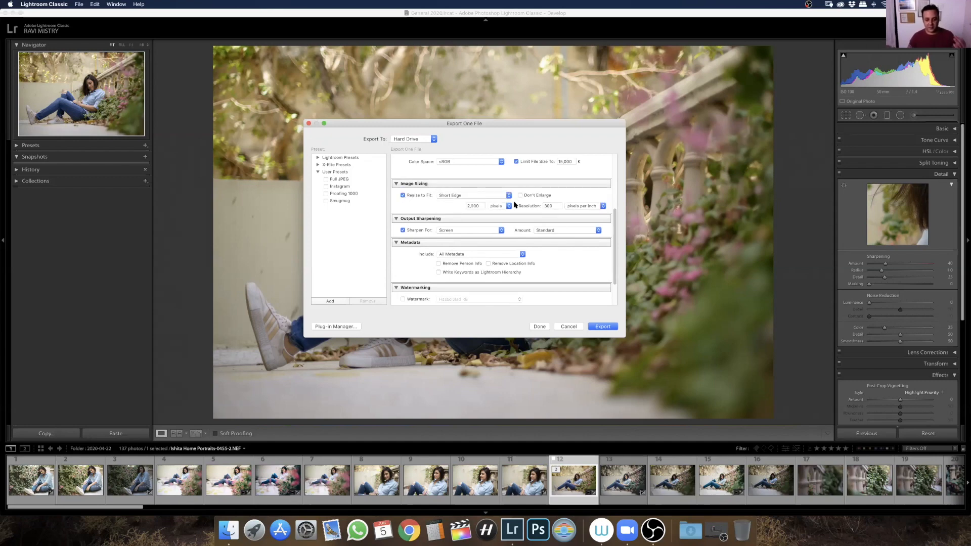
click(424, 196)
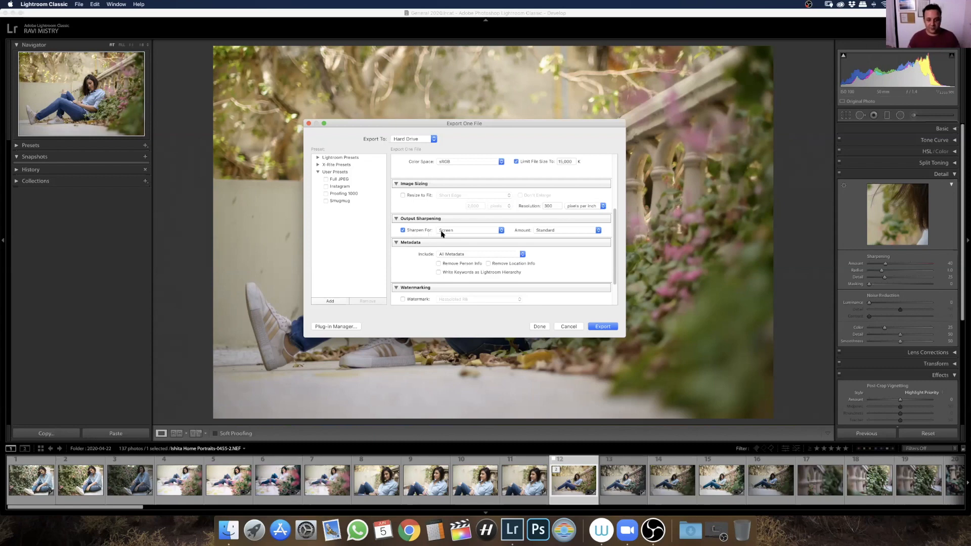
scroll(615, 223, down, 3)
click(476, 193)
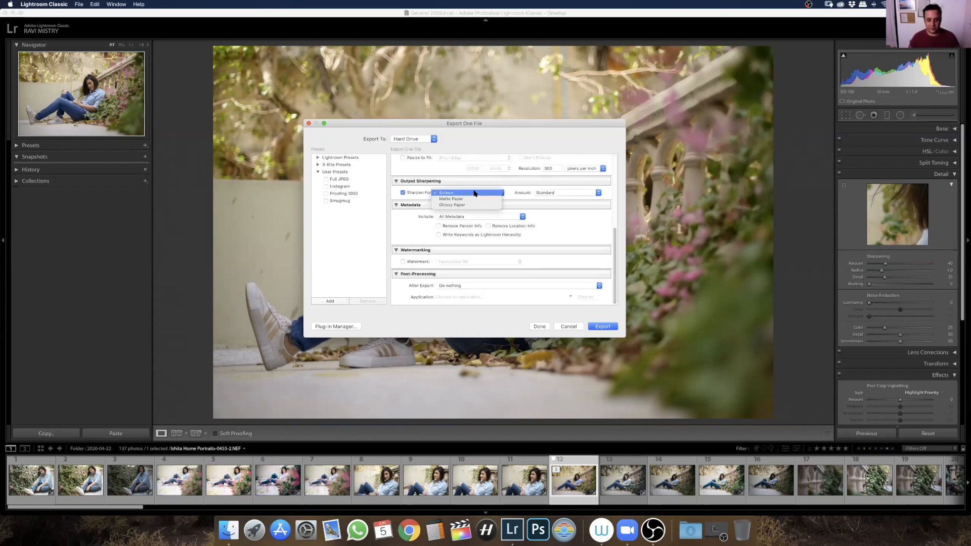
click(412, 189)
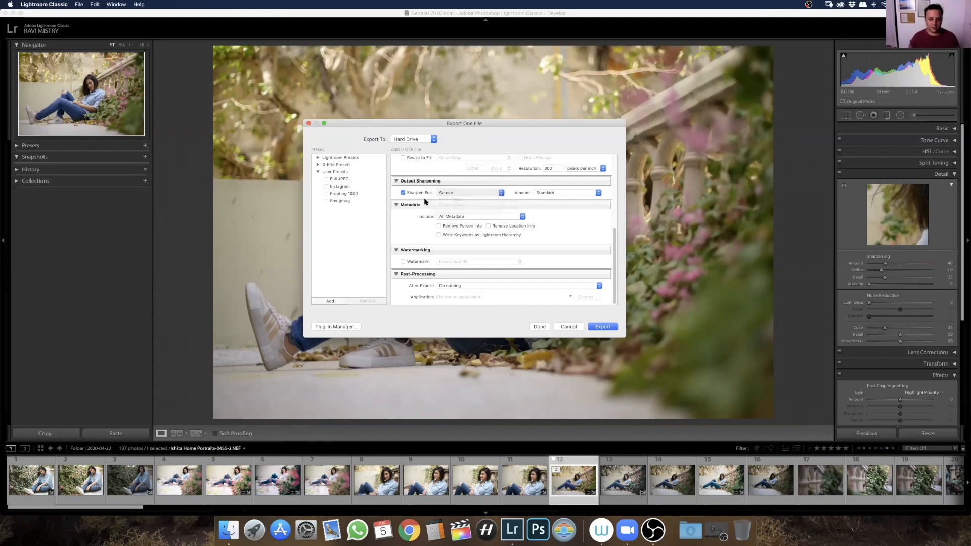
Set the export metadata to remove person info and location info and write keywords as Lightroom hierarchy
click(455, 226)
click(489, 229)
click(479, 238)
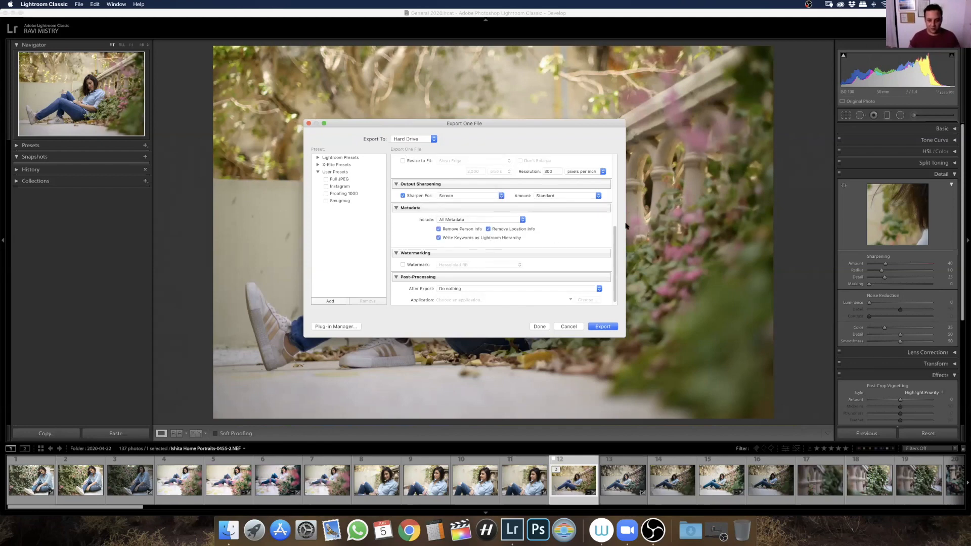
Enable the watermark for the export and set the after-export action to Show in Finder
scroll(617, 242, down, 1)
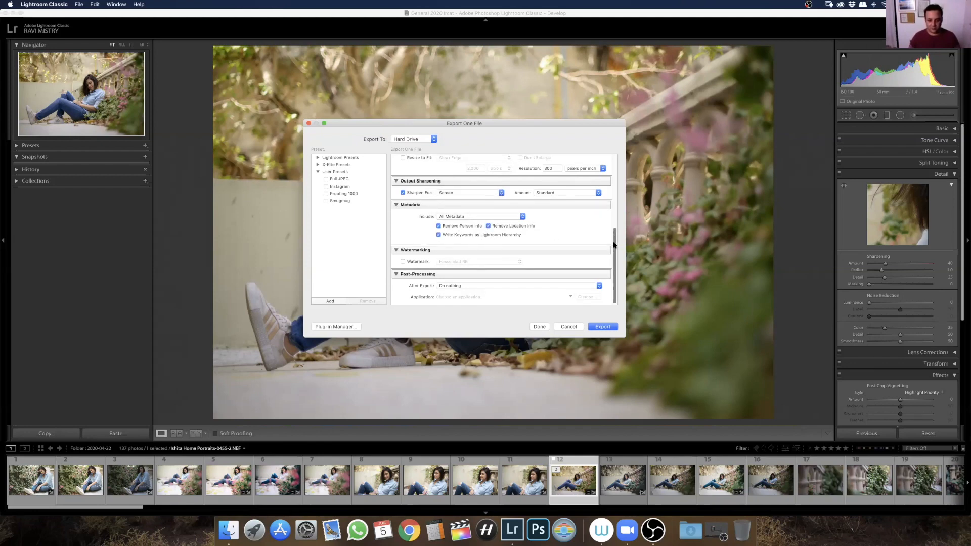
click(414, 263)
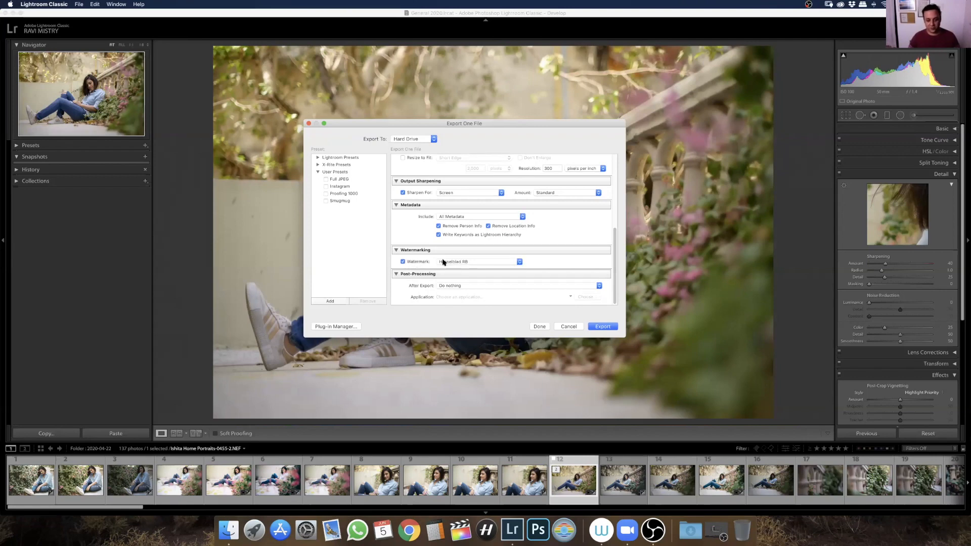
click(462, 286)
click(463, 297)
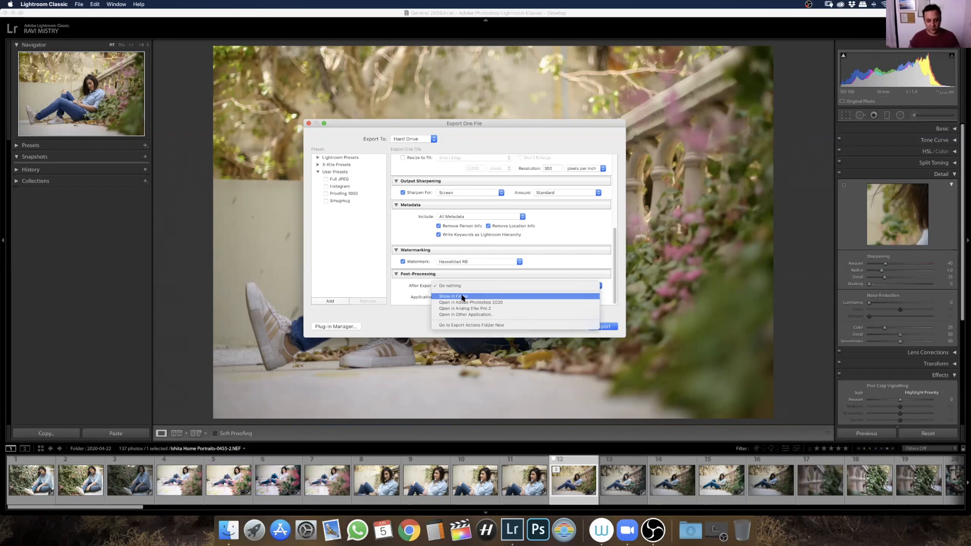
click(465, 290)
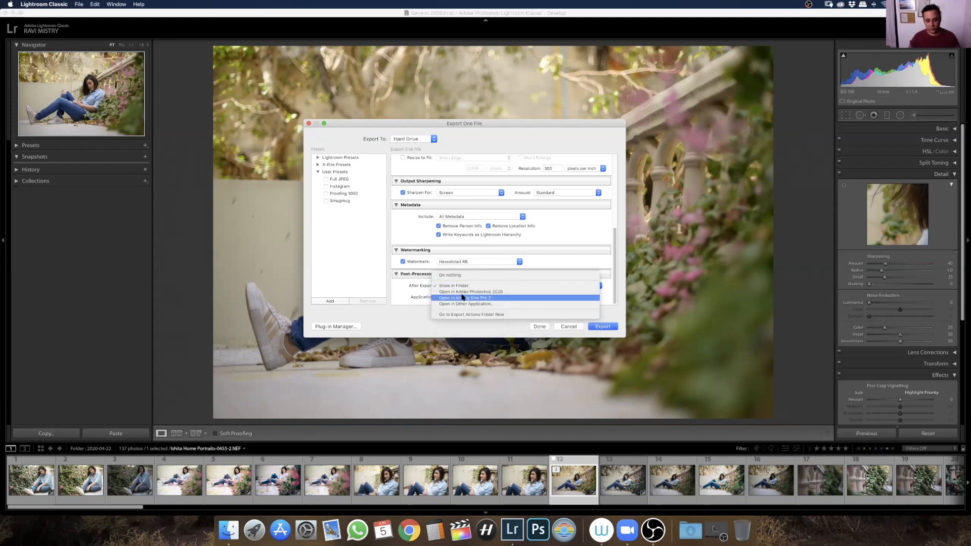
click(425, 299)
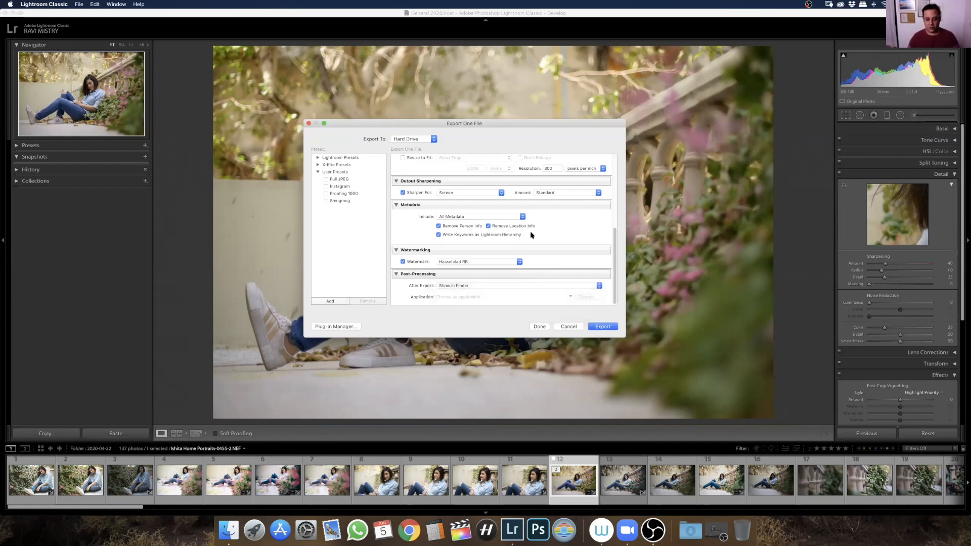
Review the export settings once more and export the portrait
scroll(614, 278, up, 5)
scroll(614, 278, down, 5)
click(604, 326)
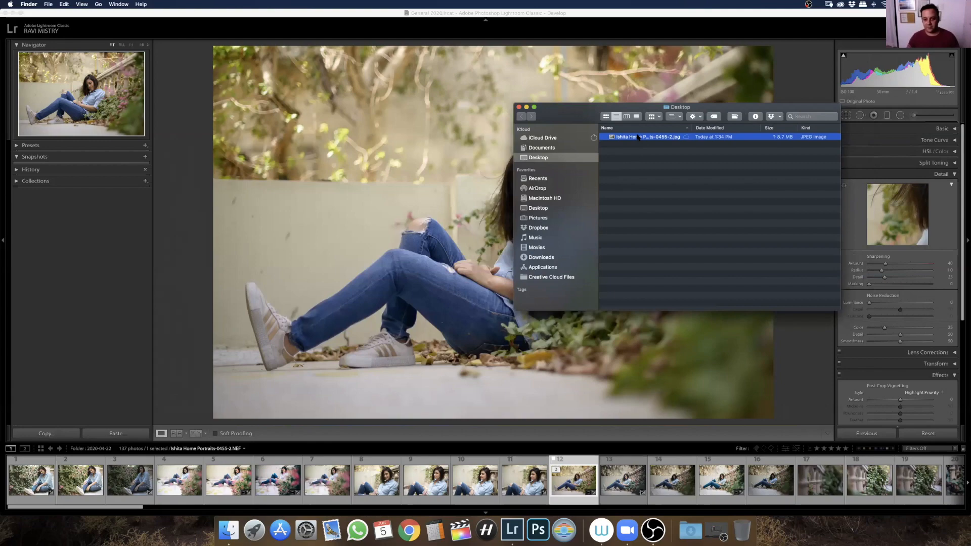
Open the exported JPEG from the Desktop folder in Preview, quit Preview and return to Lightroom Classic
double_click(638, 137)
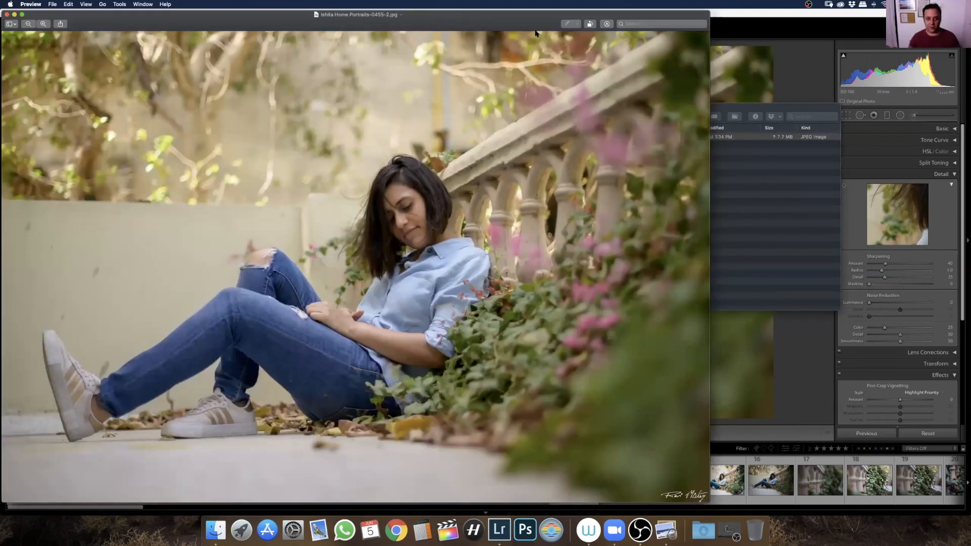
drag(490, 21, 560, 31)
key(super+q)
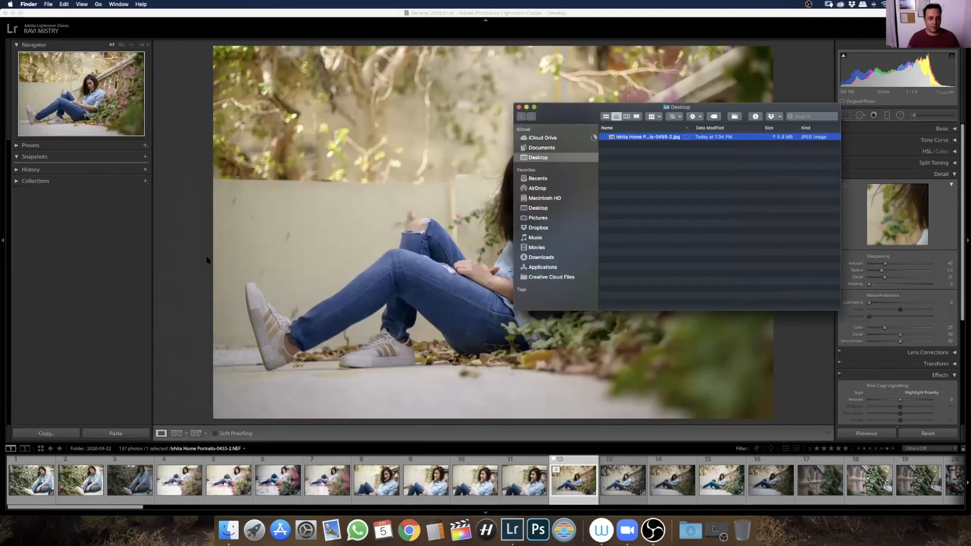
click(208, 260)
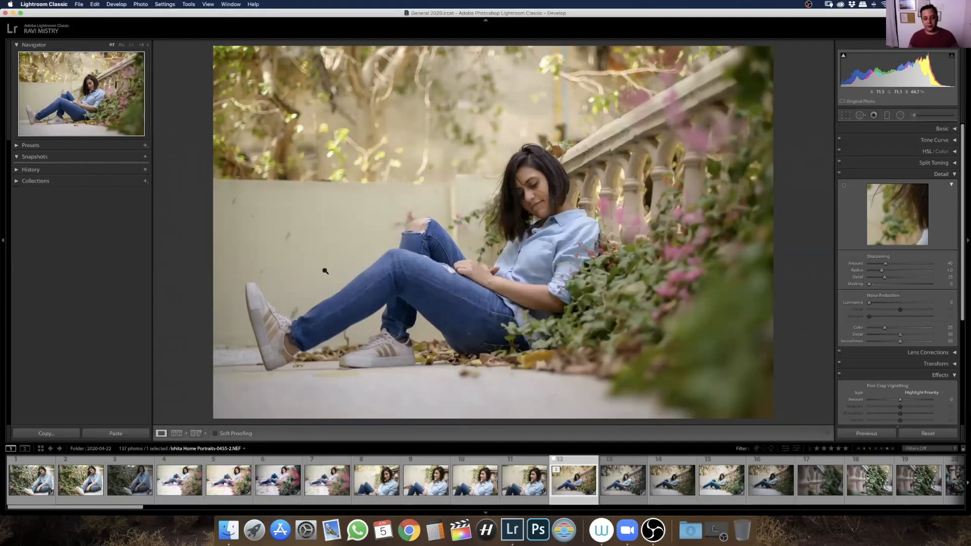